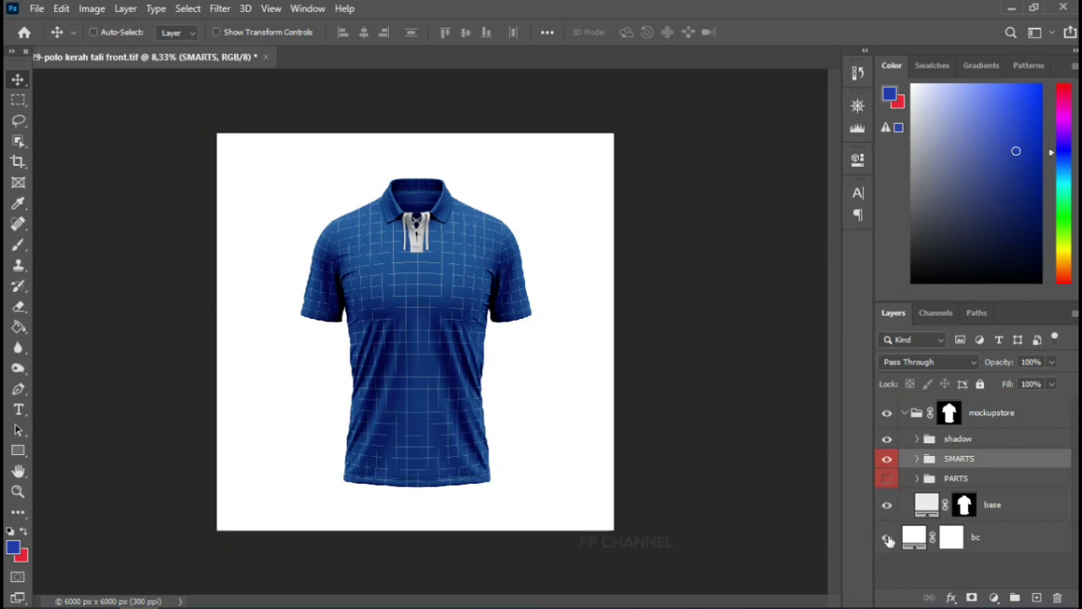
- Hide the bc background layer, zoom in, and expand the SMARTS group's design layers
click(887, 538)
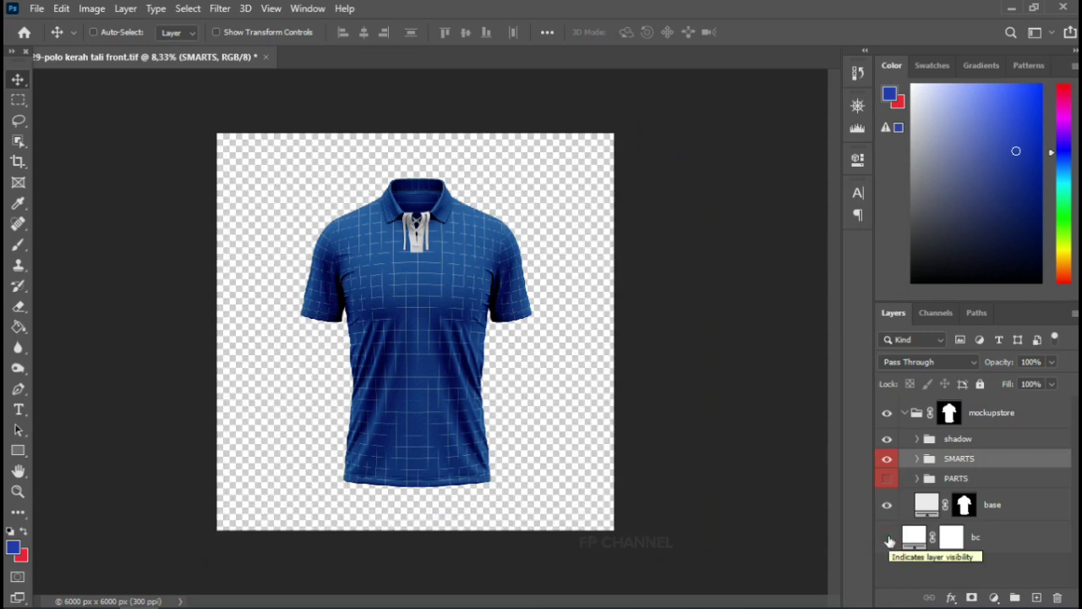
key(ctrl+plus)
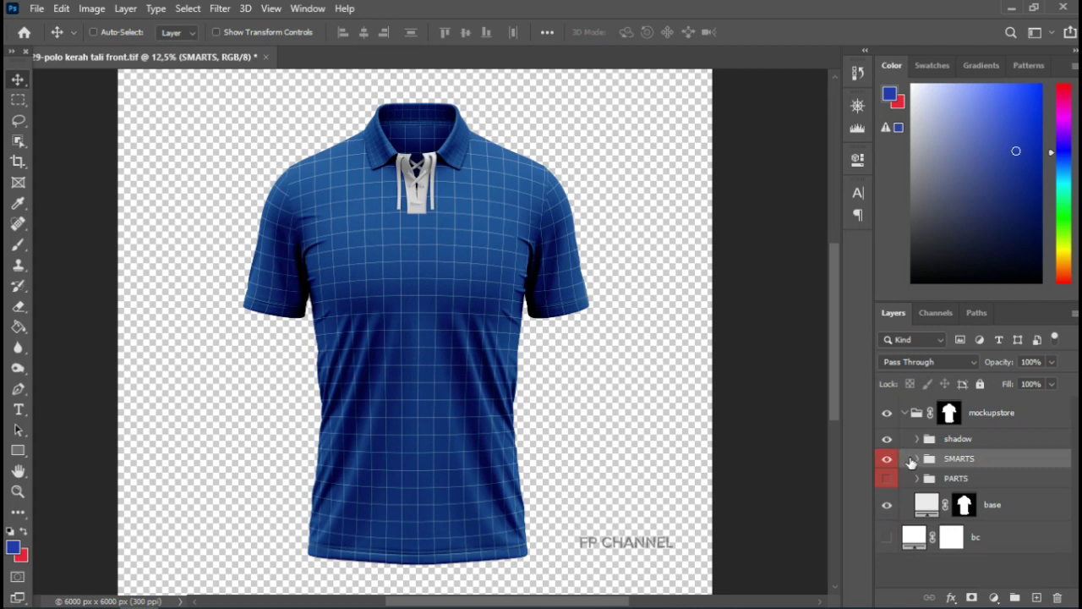
click(915, 459)
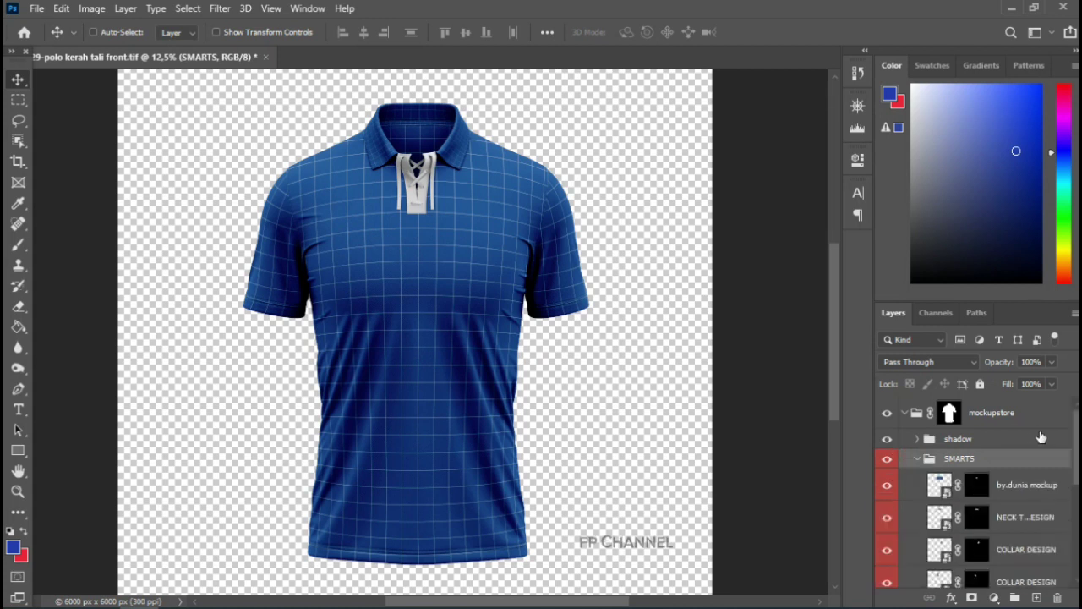
drag(1075, 427, 1076, 516)
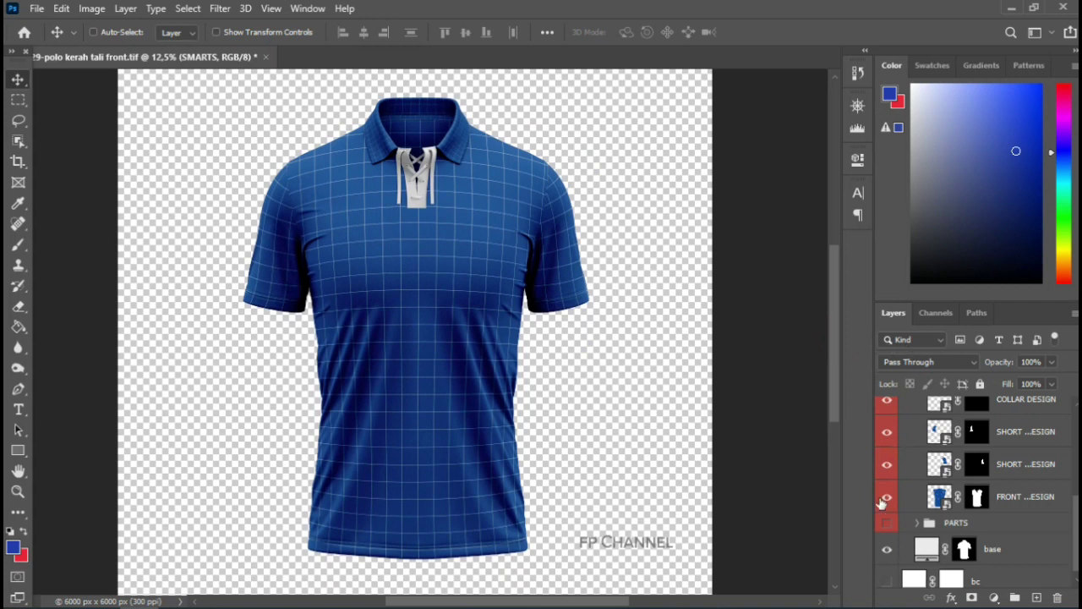
- Open the FRONT VIEW DESIGN smart object and add a blank Layer 1 above the grid
double_click(943, 499)
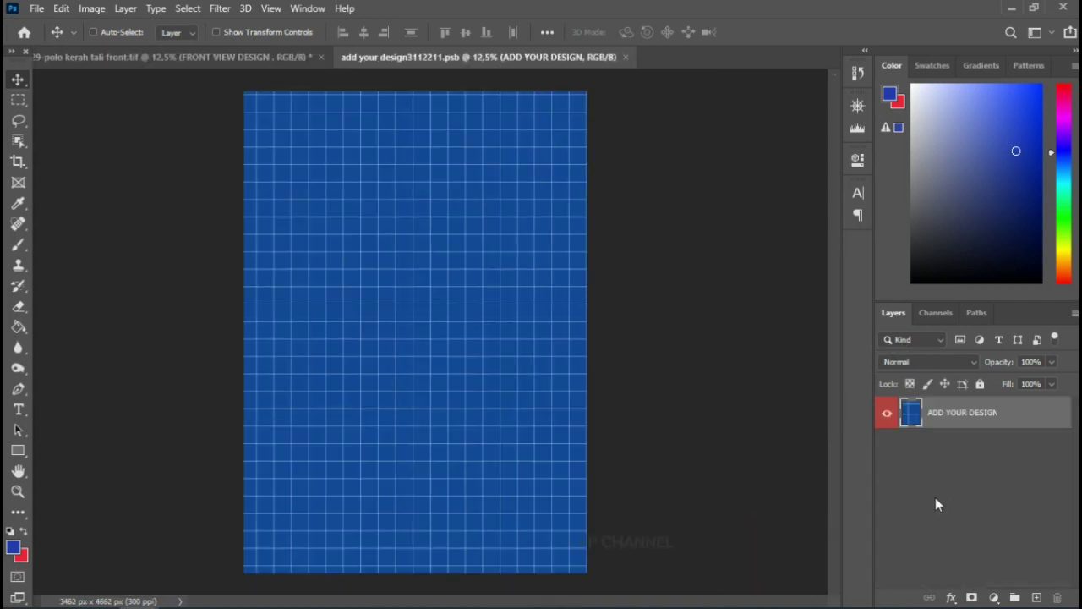
click(1037, 598)
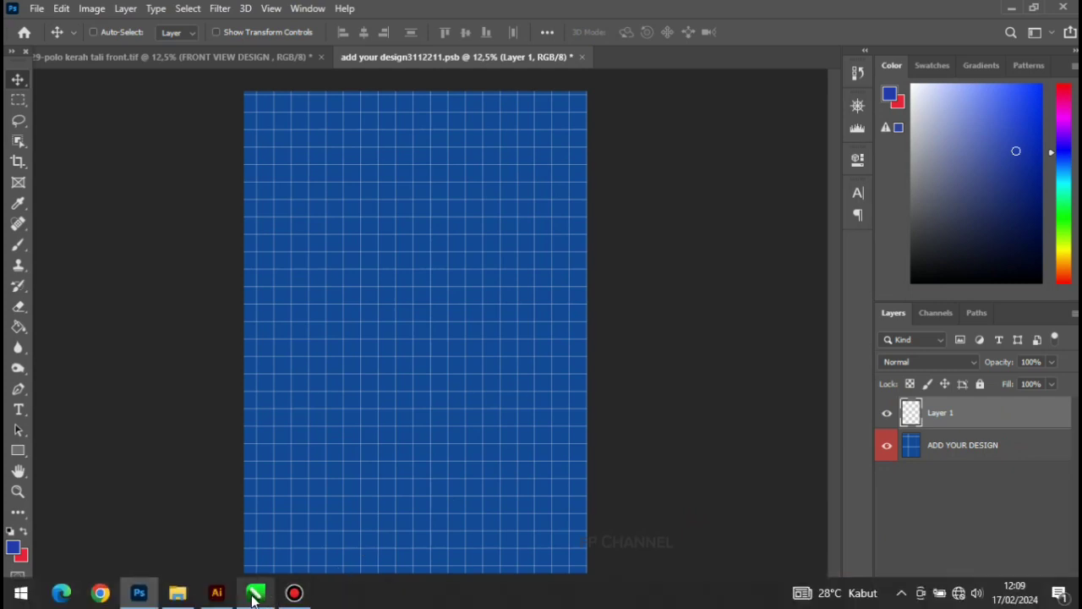
mouse_move(217, 593)
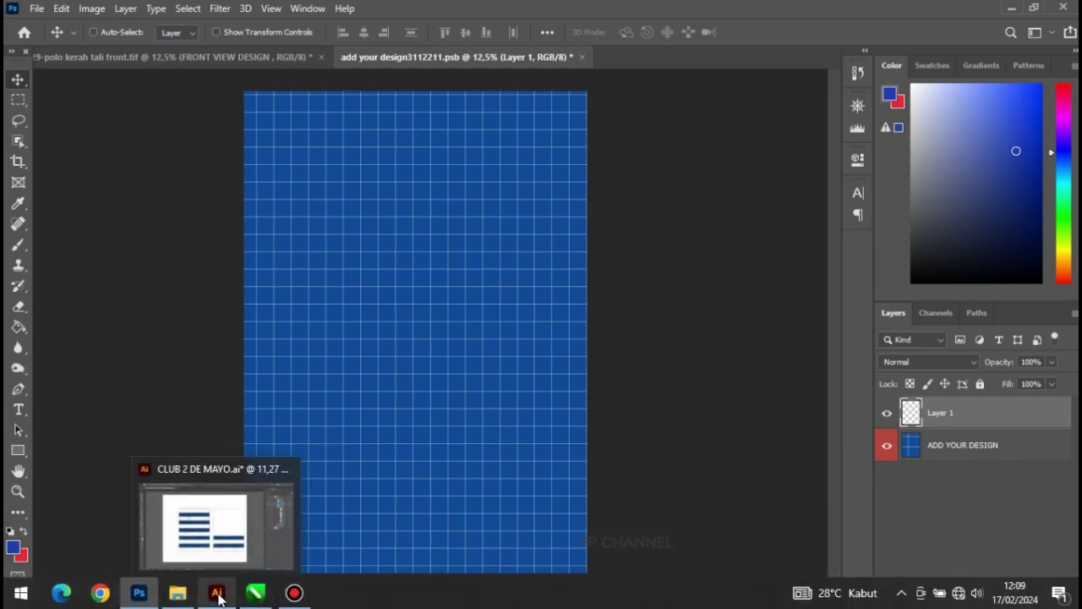
- Select the left striped panel group in CLUB 2 DE MAYO.ai and drag it toward Photoshop
click(232, 541)
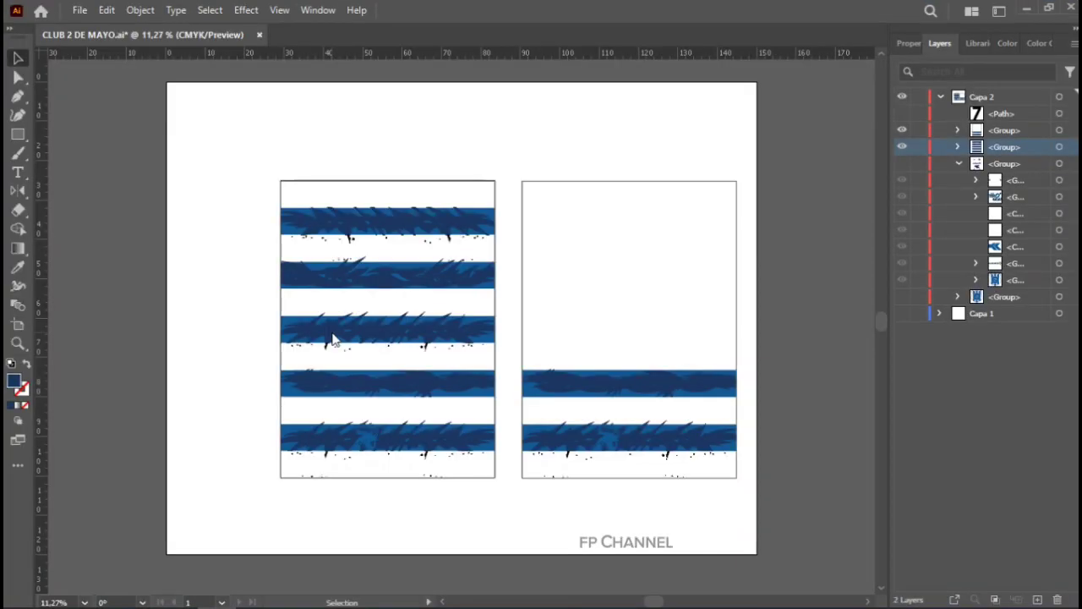
mouse_move(263, 144)
mouse_down()
mouse_move(429, 269)
mouse_move(510, 486)
mouse_up()
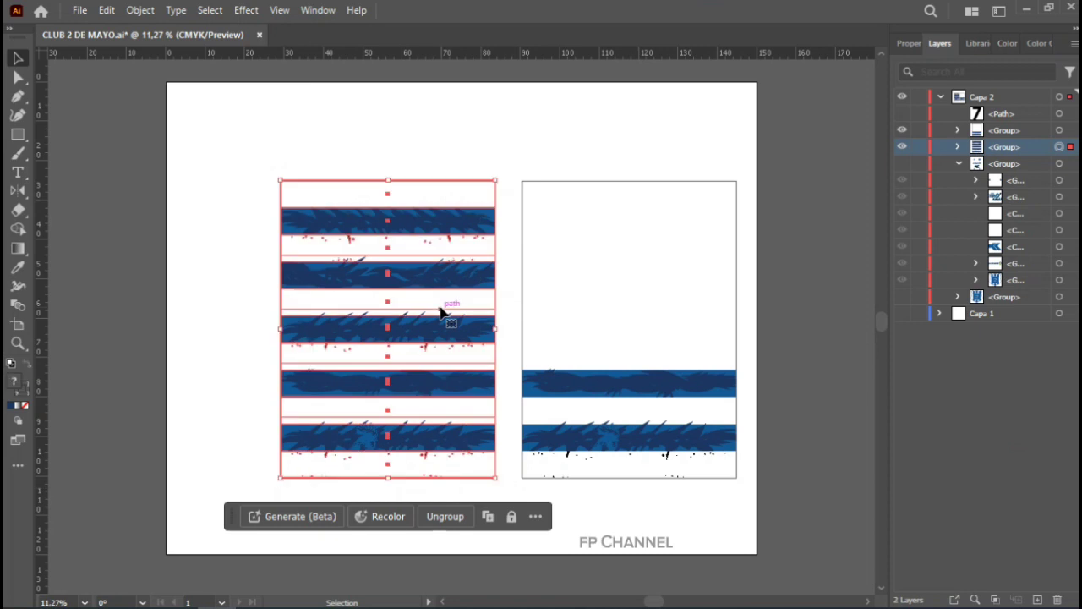
mouse_move(394, 268)
mouse_down()
mouse_move(300, 497)
mouse_move(306, 592)
mouse_up()
click(138, 597)
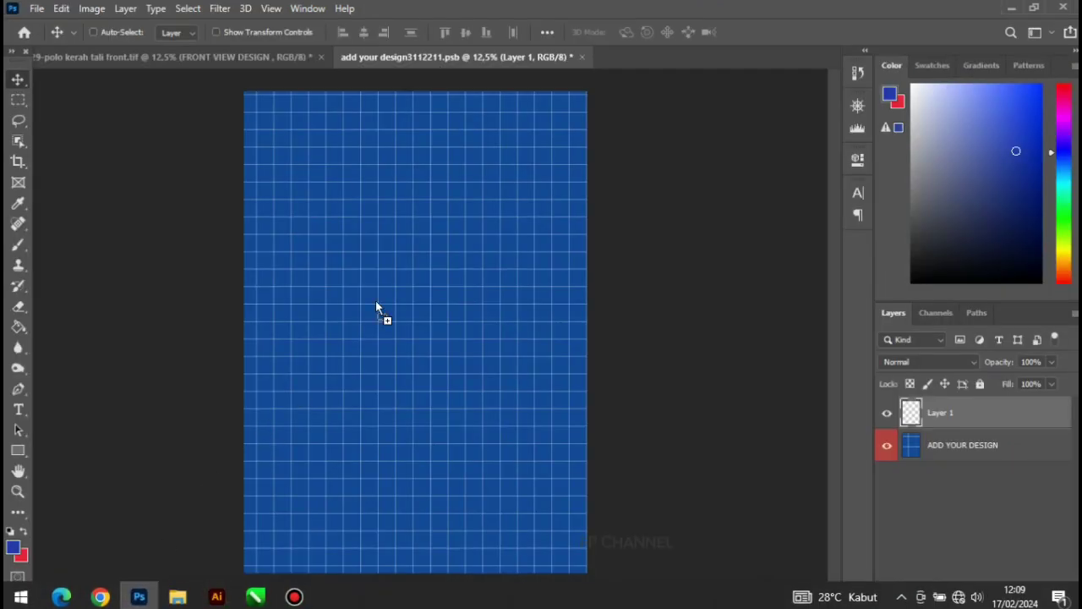
- Place the striped artwork and hide Layer 1 and the ADD YOUR DESIGN grid
drag(376, 306, 441, 274)
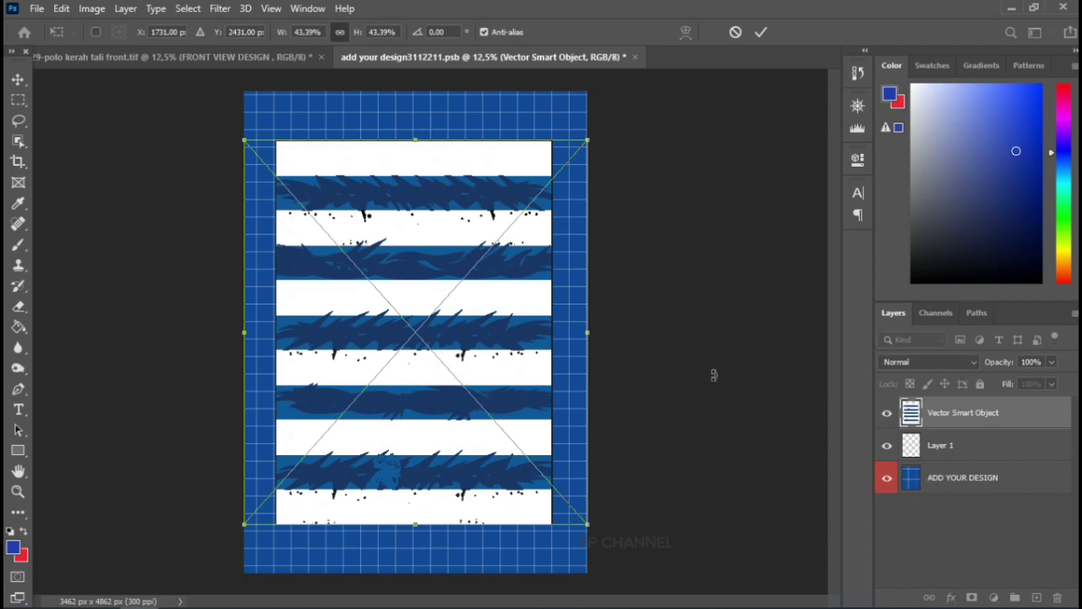
click(887, 445)
click(887, 479)
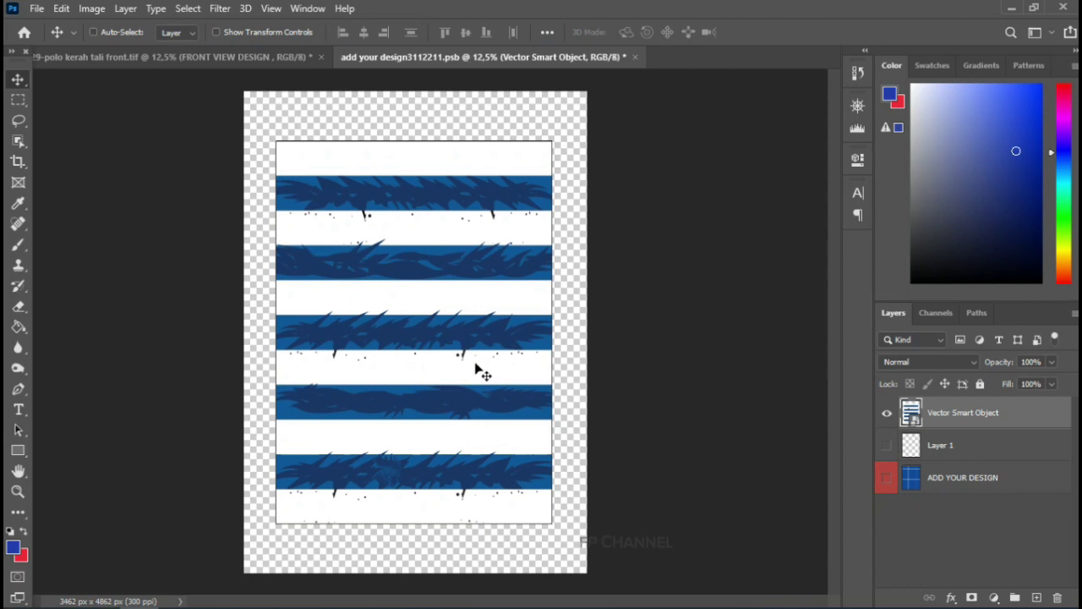
- Free-transform the stripes, enlarging them to about 53.26% over the panel
key(ctrl+t)
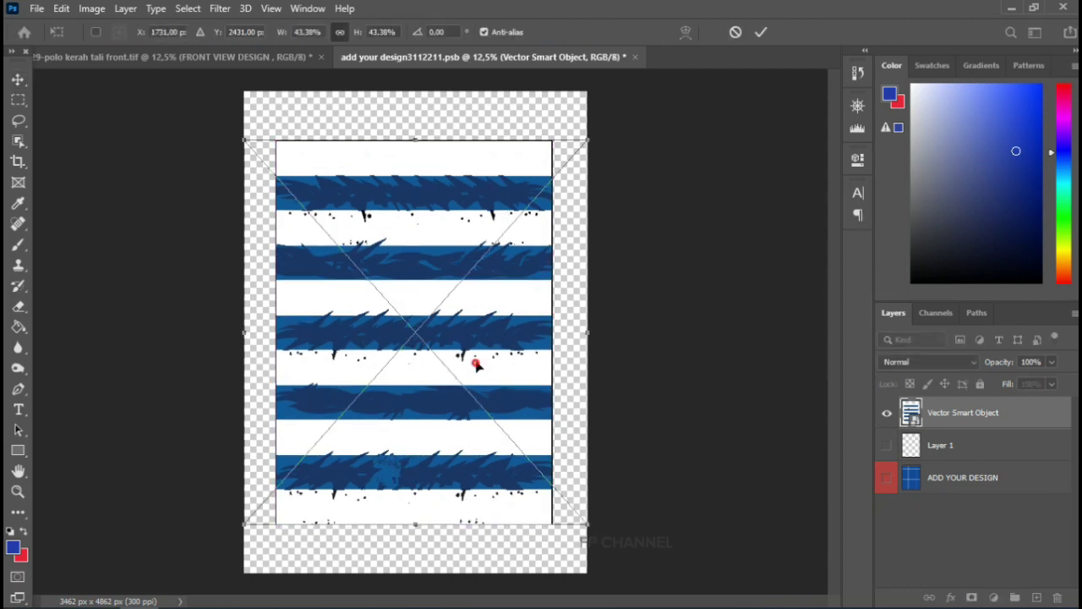
drag(476, 363, 479, 348)
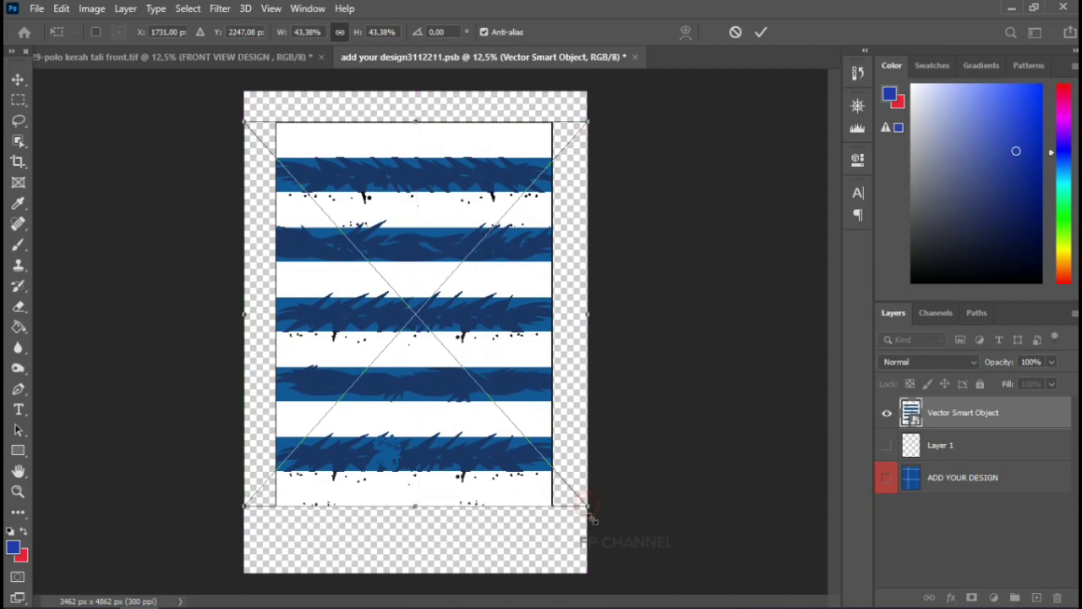
drag(587, 506, 605, 525)
drag(493, 432, 459, 404)
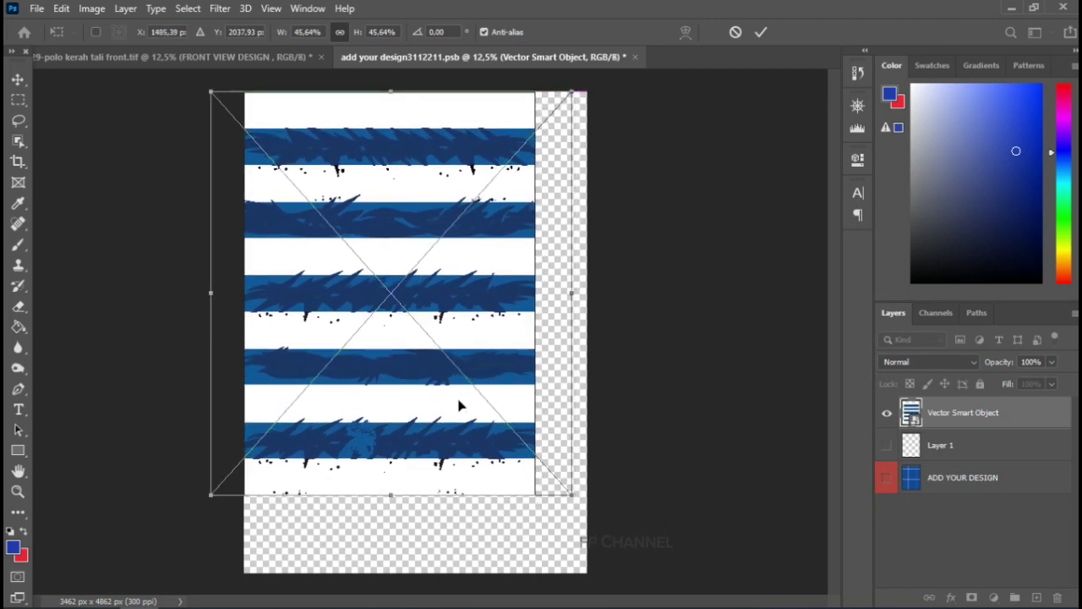
drag(569, 497, 615, 549)
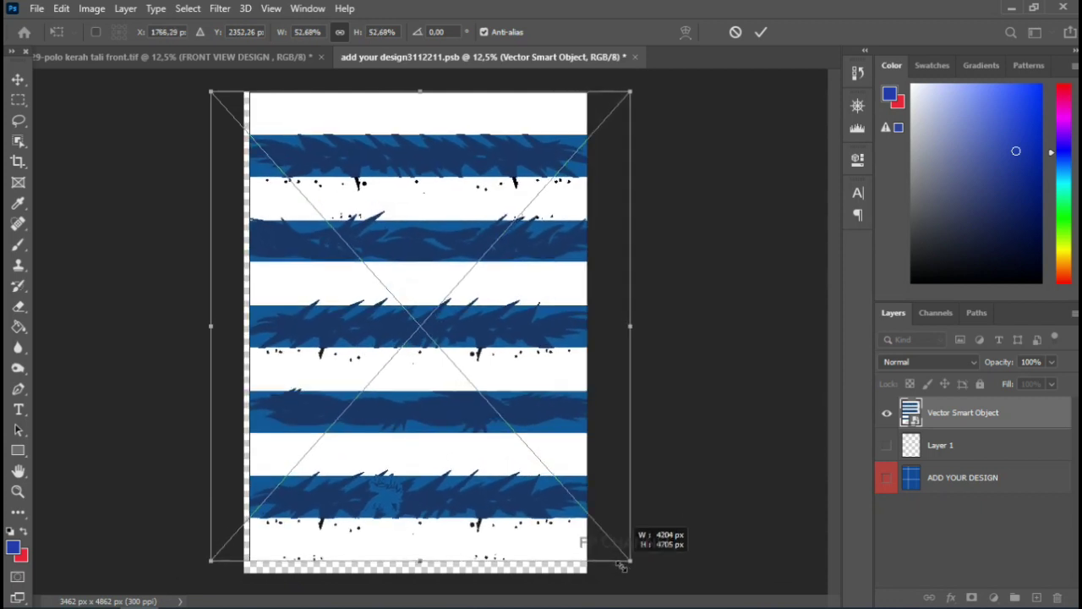
drag(615, 549, 622, 567)
drag(470, 409, 466, 411)
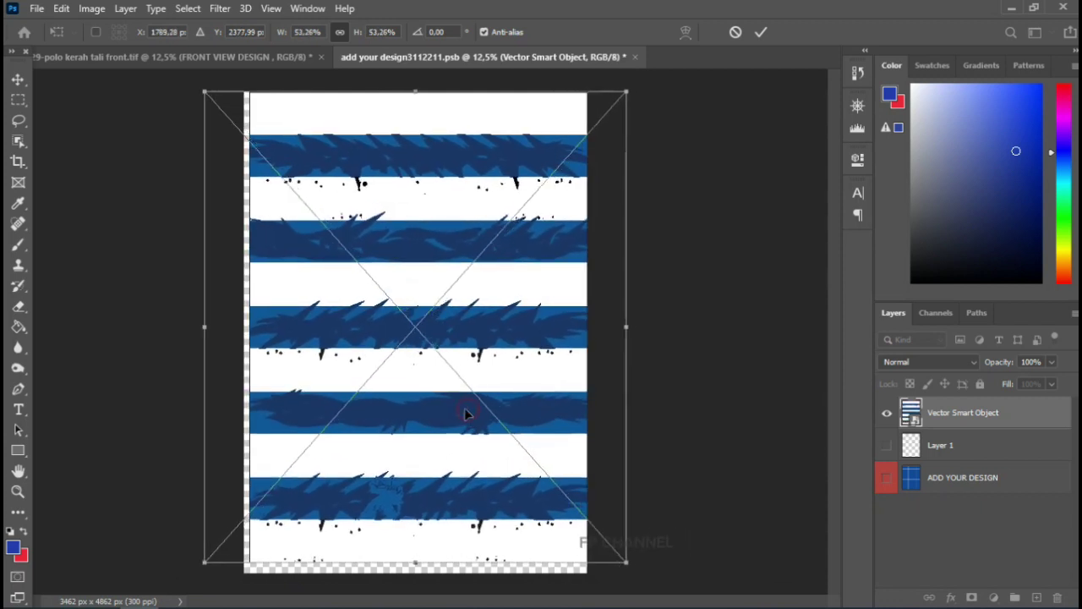
- Fine-tune the stripes to 53.76% with small nudges and apply the transform
key(Right)
key(Right)
key(Right)
key(Left)
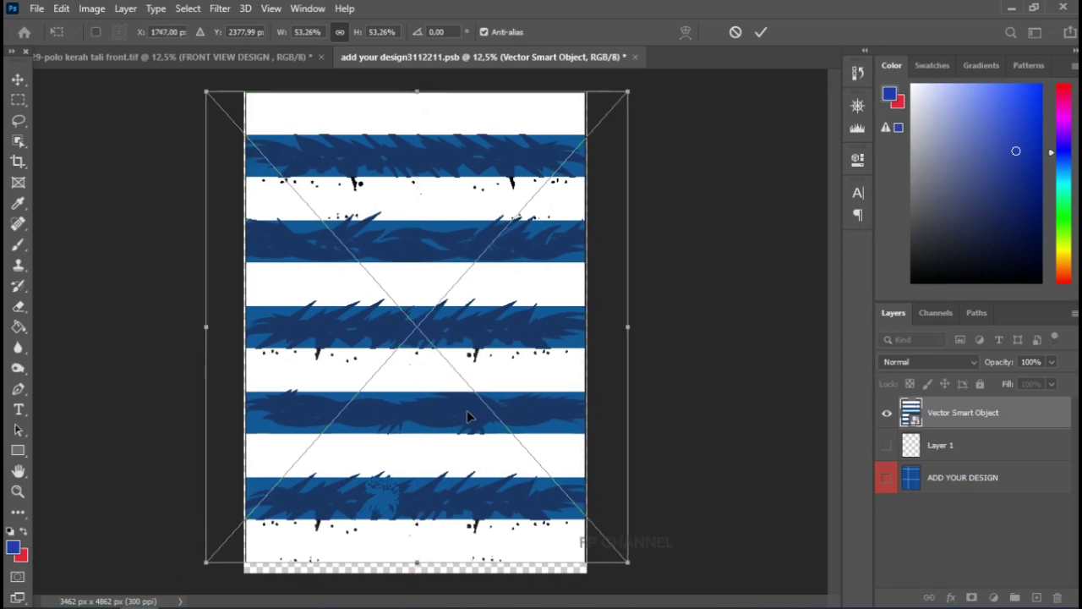
key(Left)
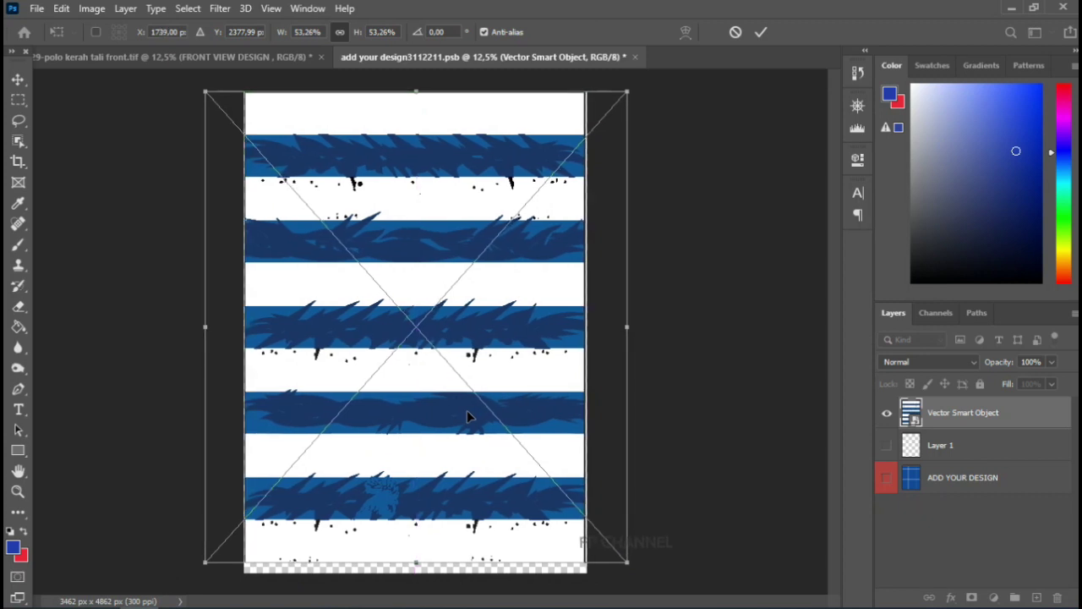
key(Left)
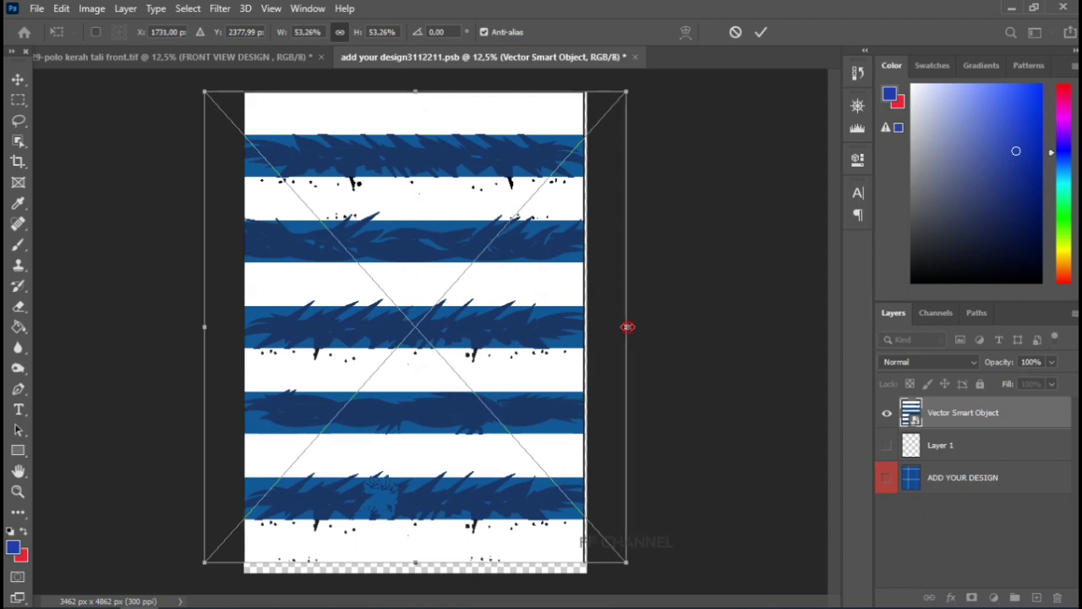
drag(627, 327, 632, 328)
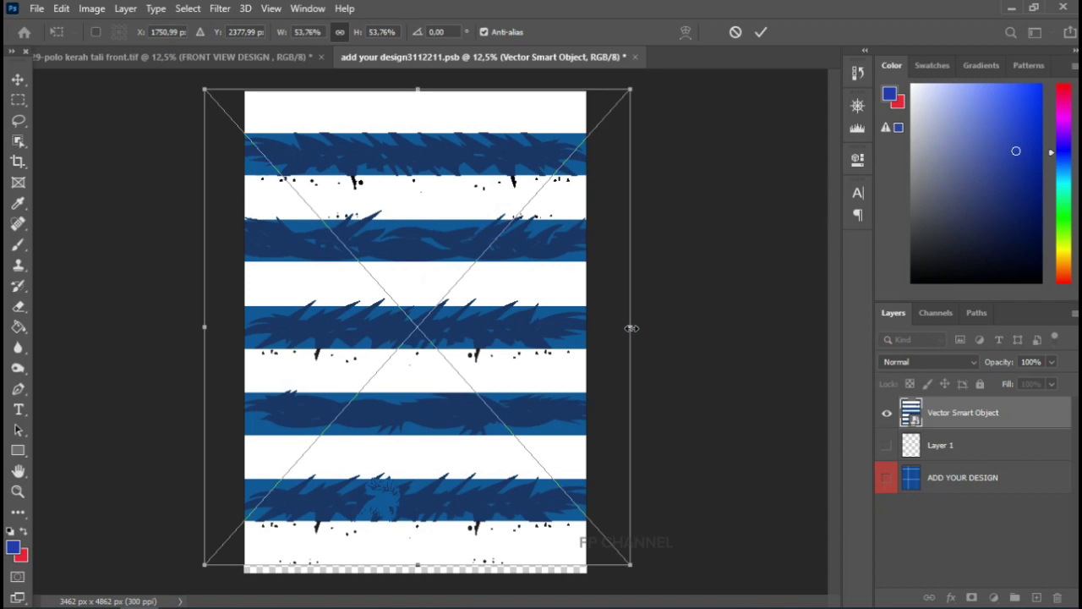
key(Up)
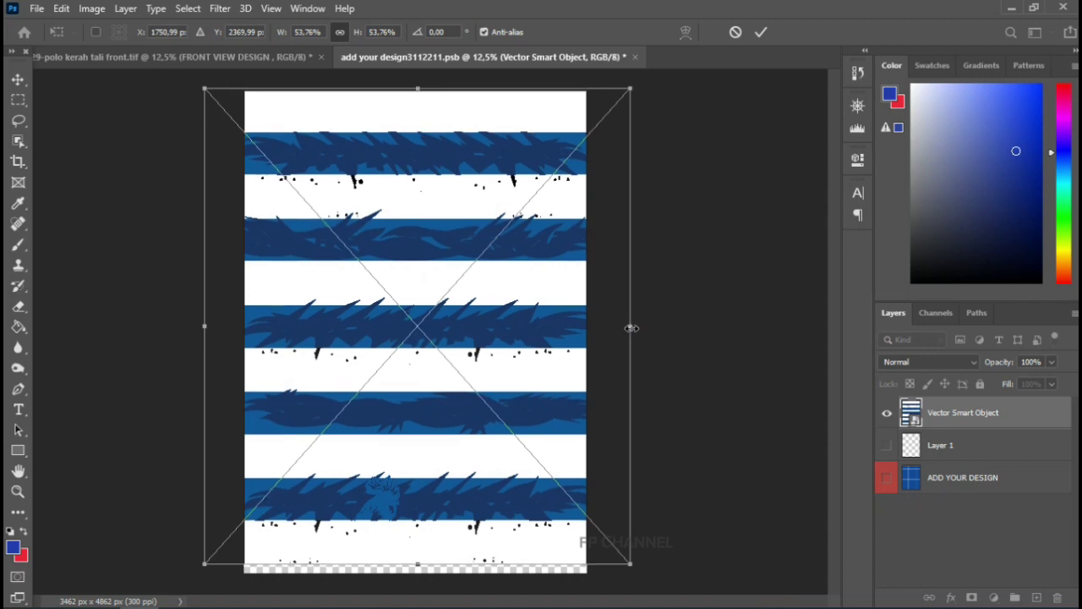
key(Left)
key(Right)
key(Return)
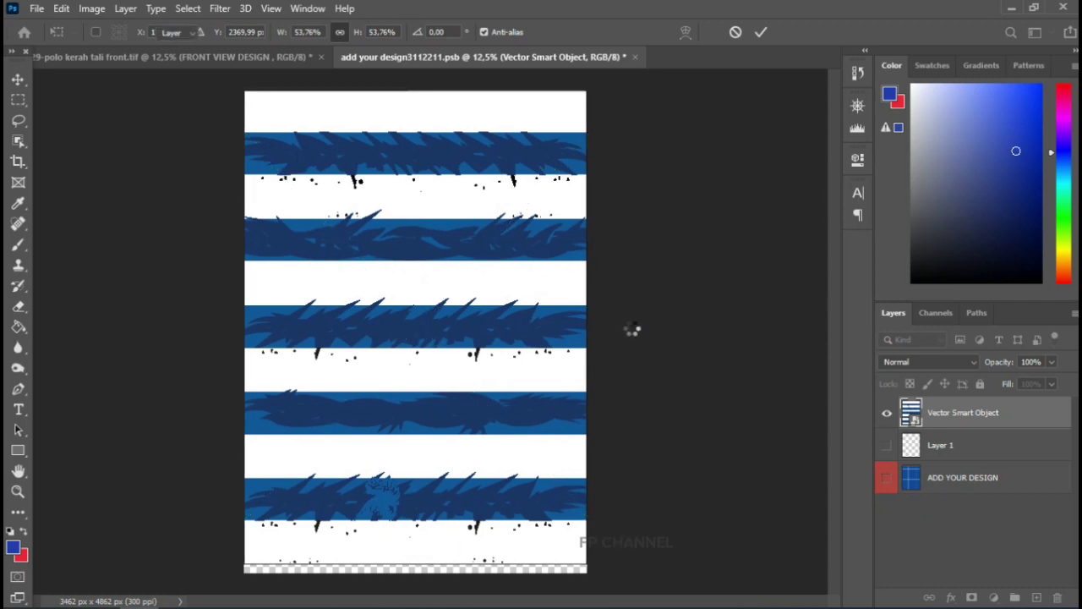
- Save the stripe design, return to the polo mockup, and select the by.dunia layer
key(ctrl+s)
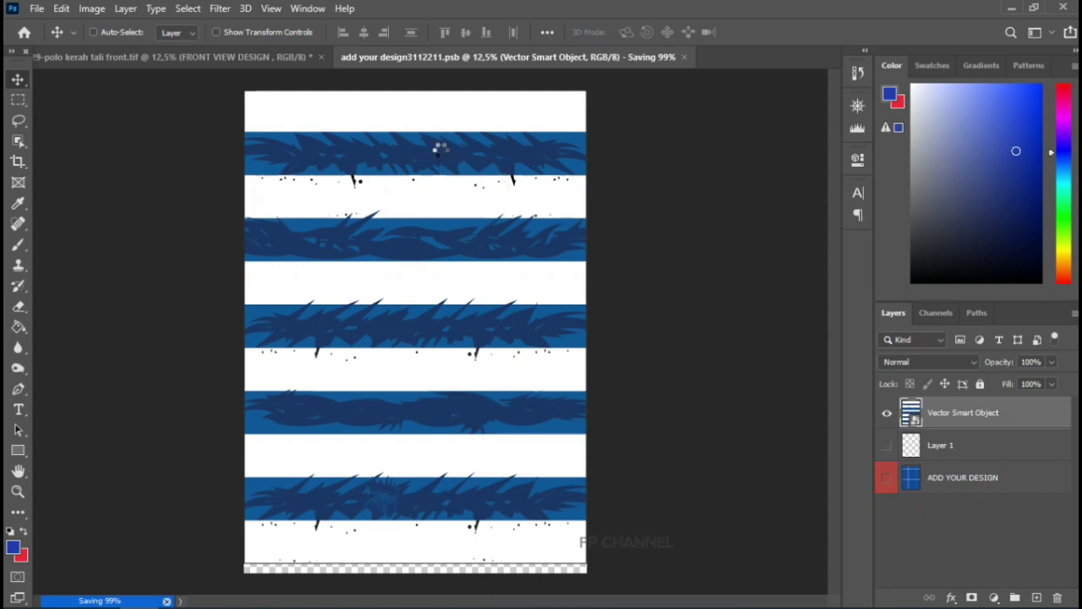
click(288, 58)
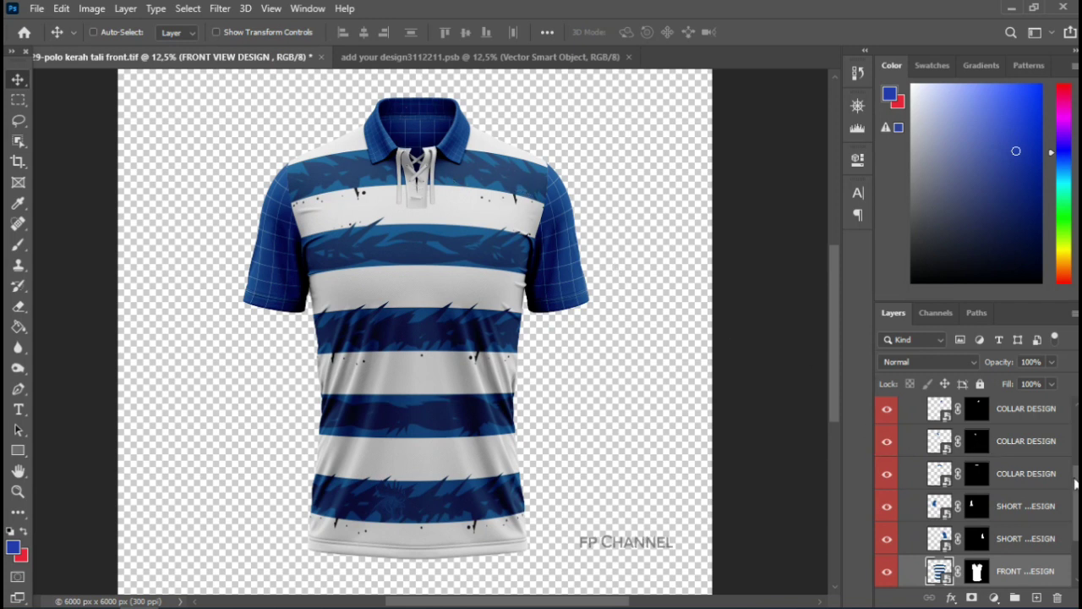
mouse_move(1075, 484)
mouse_down()
mouse_move(1077, 455)
mouse_move(1077, 470)
mouse_up()
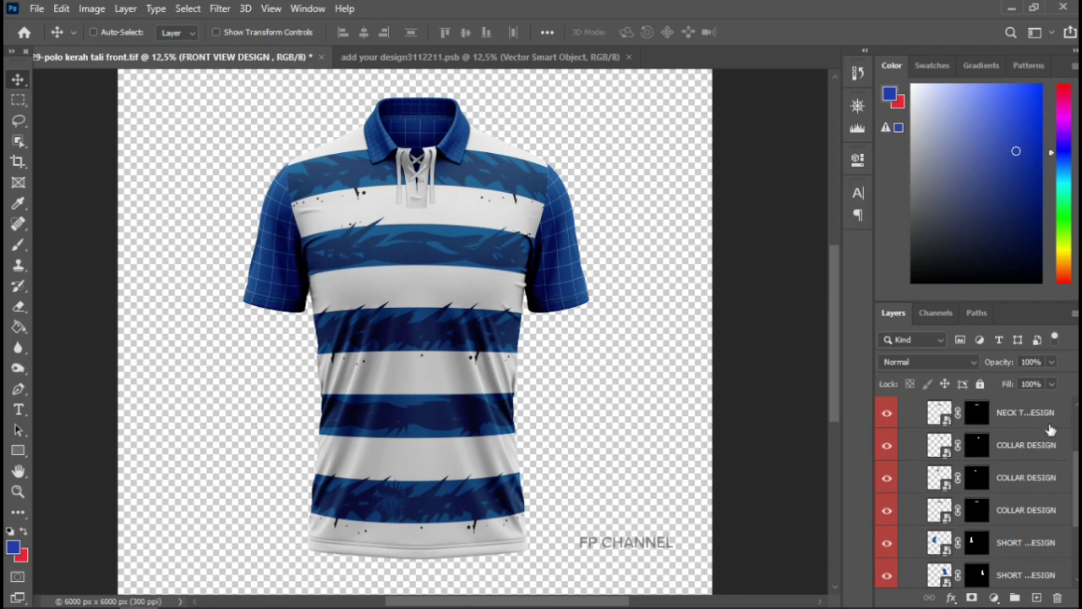
drag(1076, 463, 1076, 448)
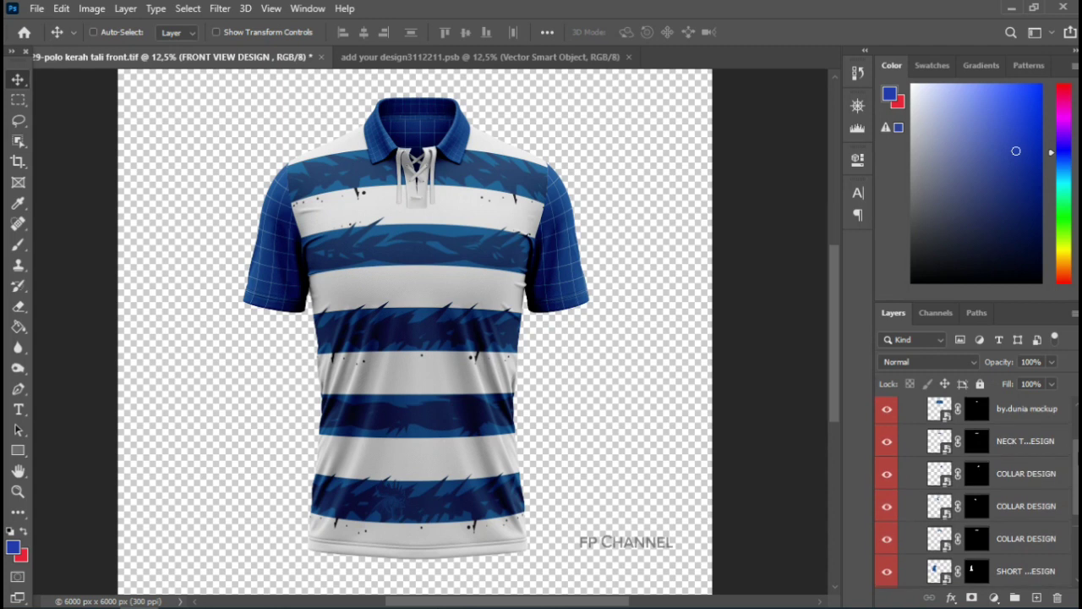
scroll(958, 419, up, 1)
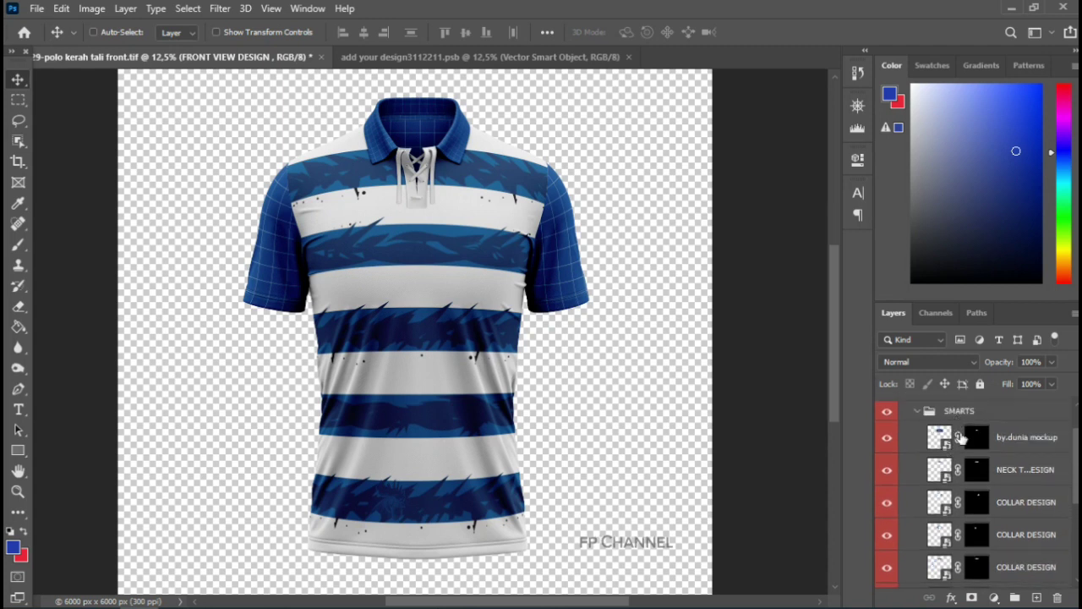
click(1000, 440)
scroll(972, 448, up, 1)
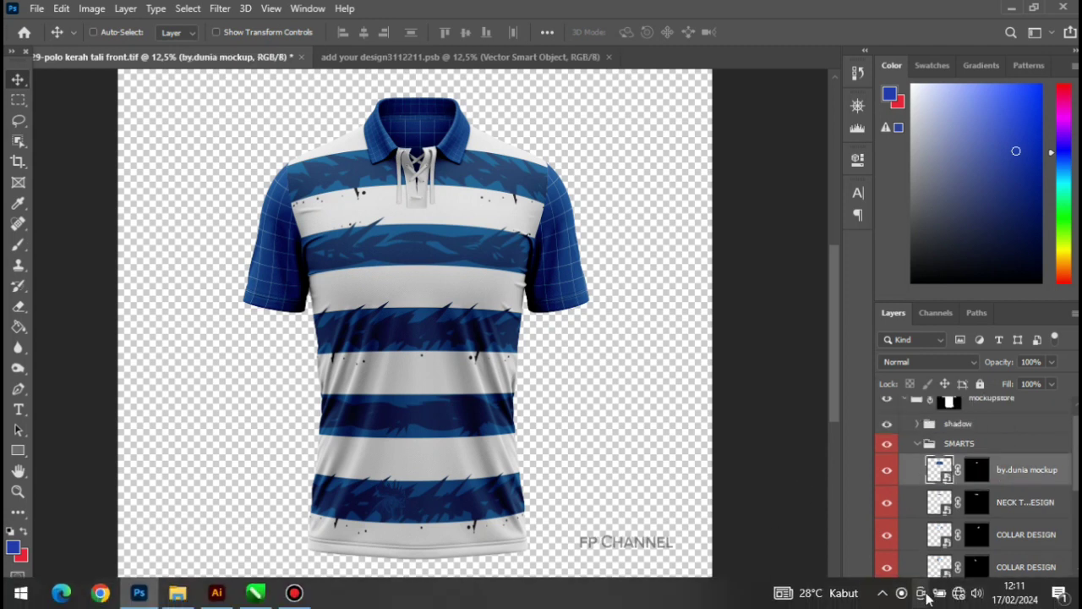
- Give the by.dunia layer a Color Overlay in light grey 9c9798 instead of red
click(952, 598)
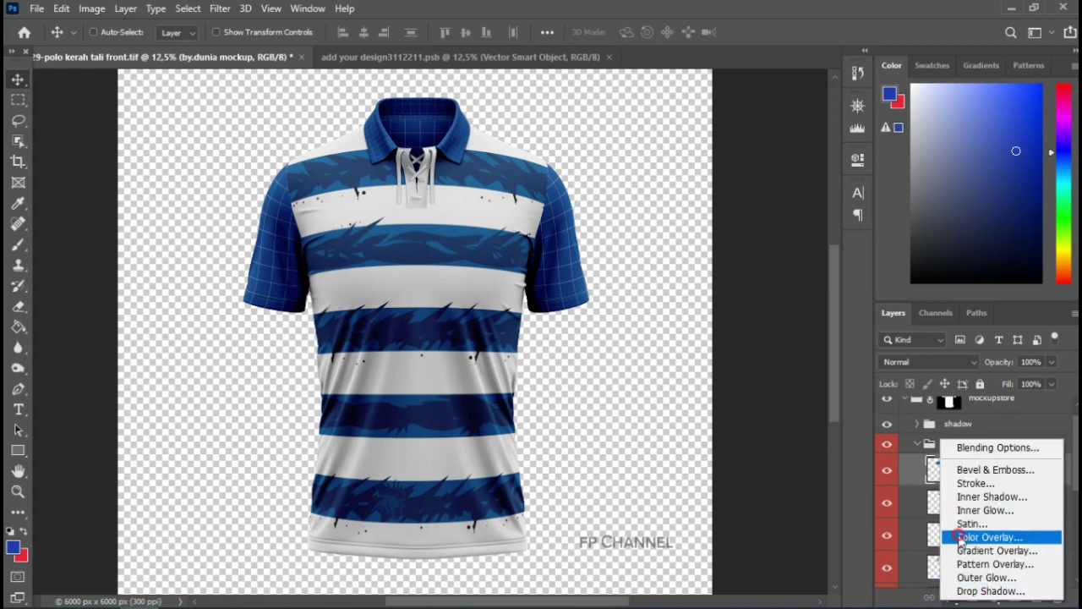
click(959, 536)
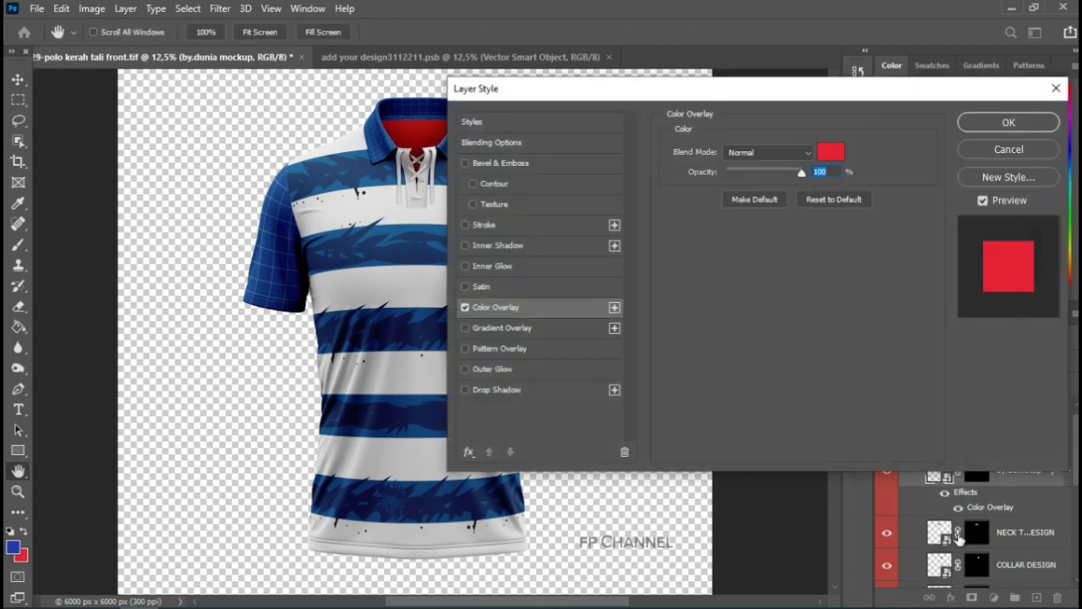
click(832, 158)
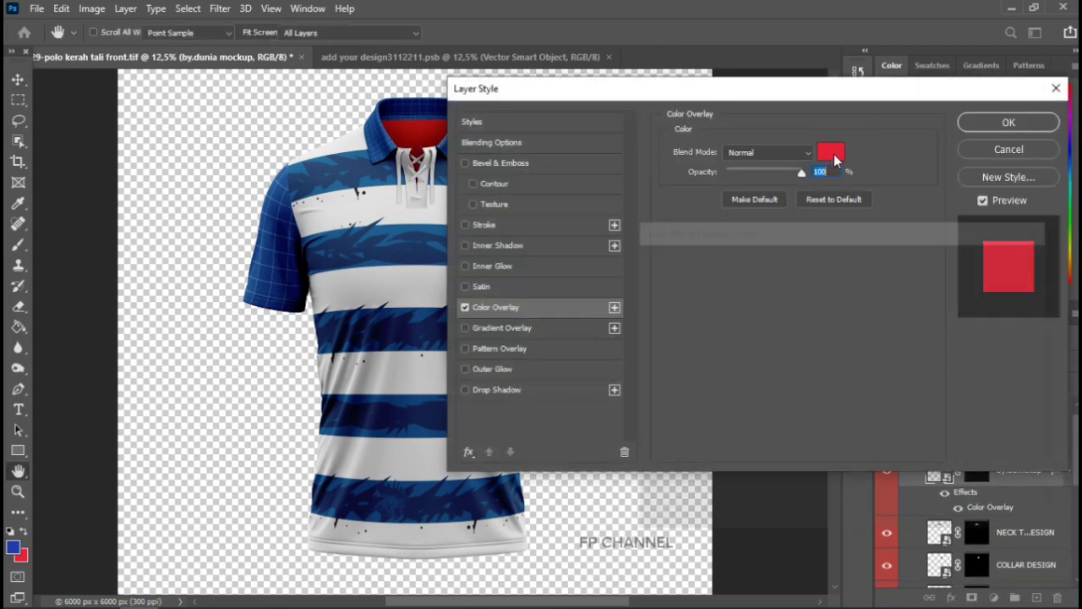
click(645, 353)
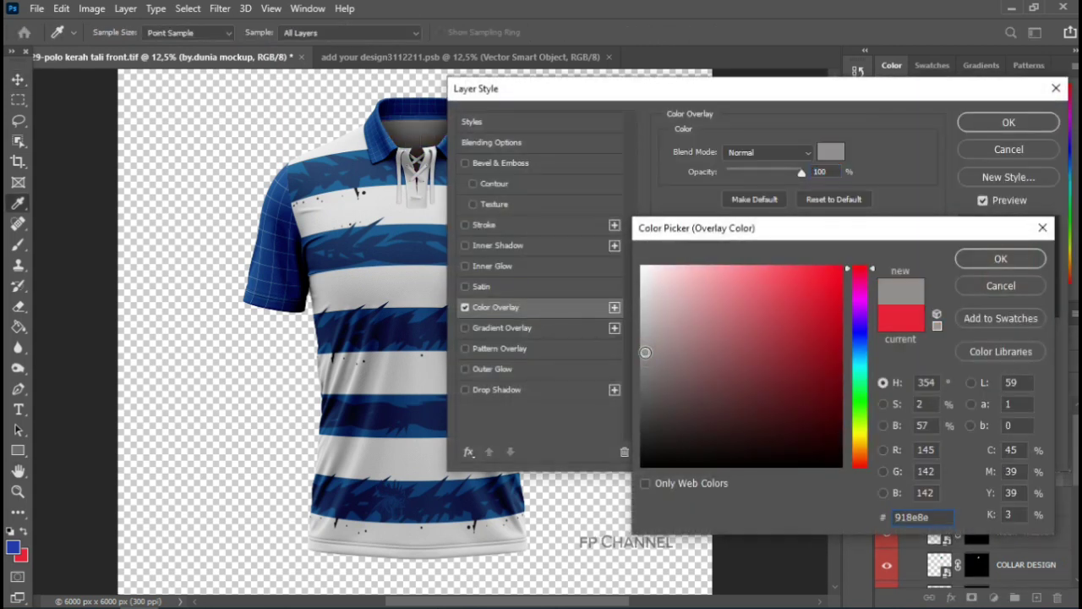
drag(645, 352, 647, 343)
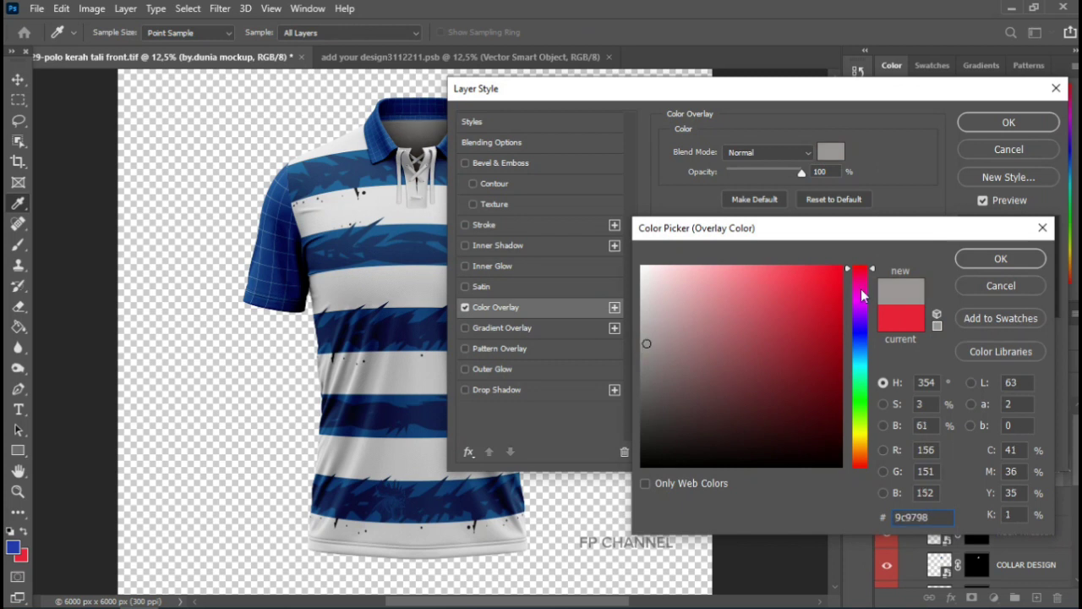
click(969, 264)
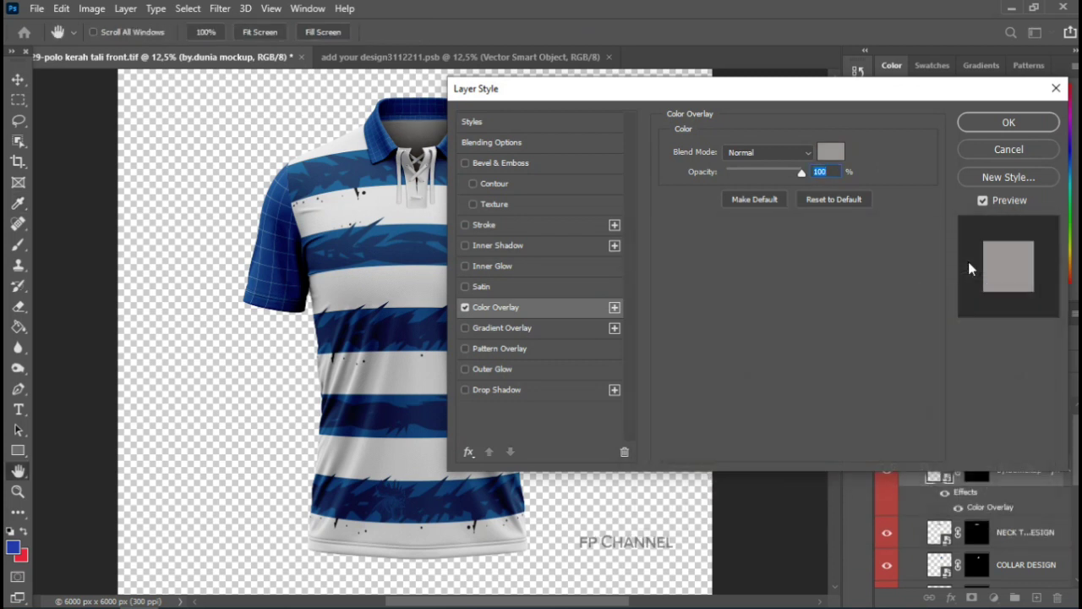
click(982, 124)
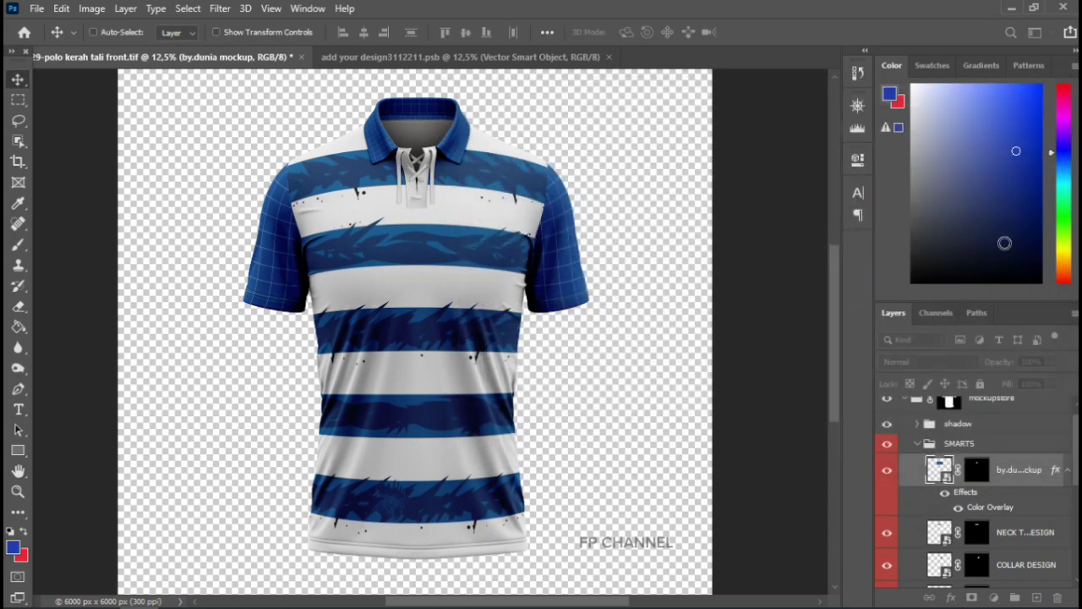
- Select the NECK TAPE DESIGN layer and add a Color Overlay effect
scroll(1054, 431, down, 2)
scroll(1054, 431, down, 2)
scroll(1055, 431, down, 2)
scroll(1025, 435, down, 1)
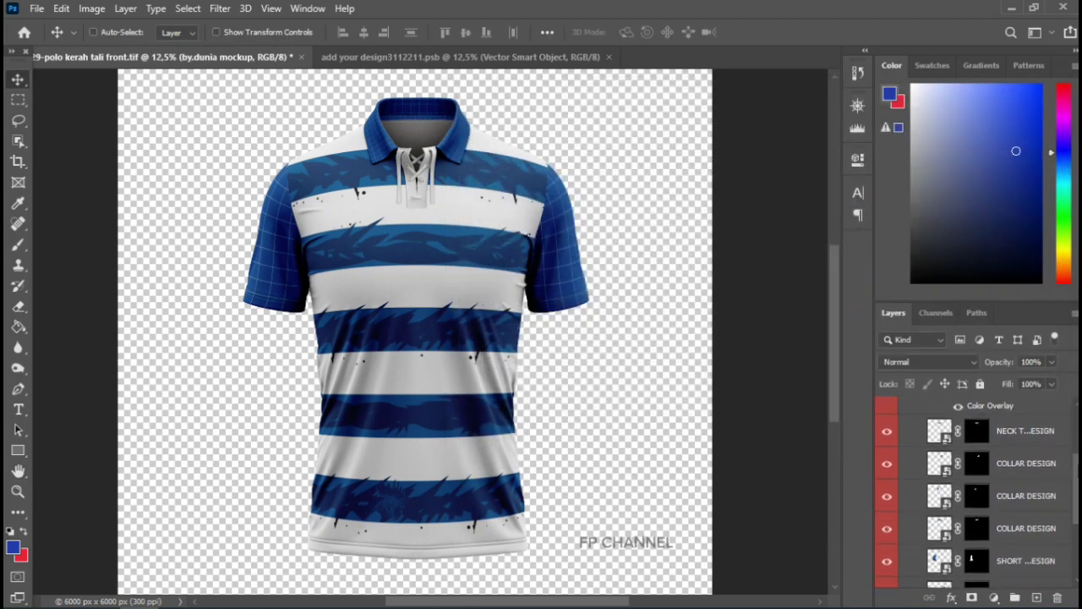
click(1025, 435)
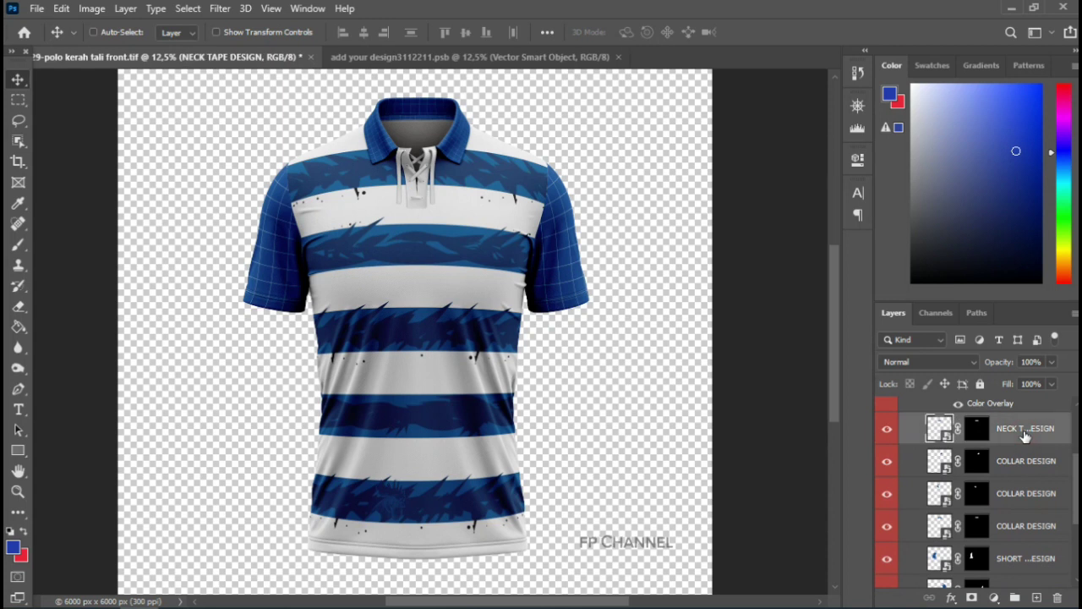
click(949, 598)
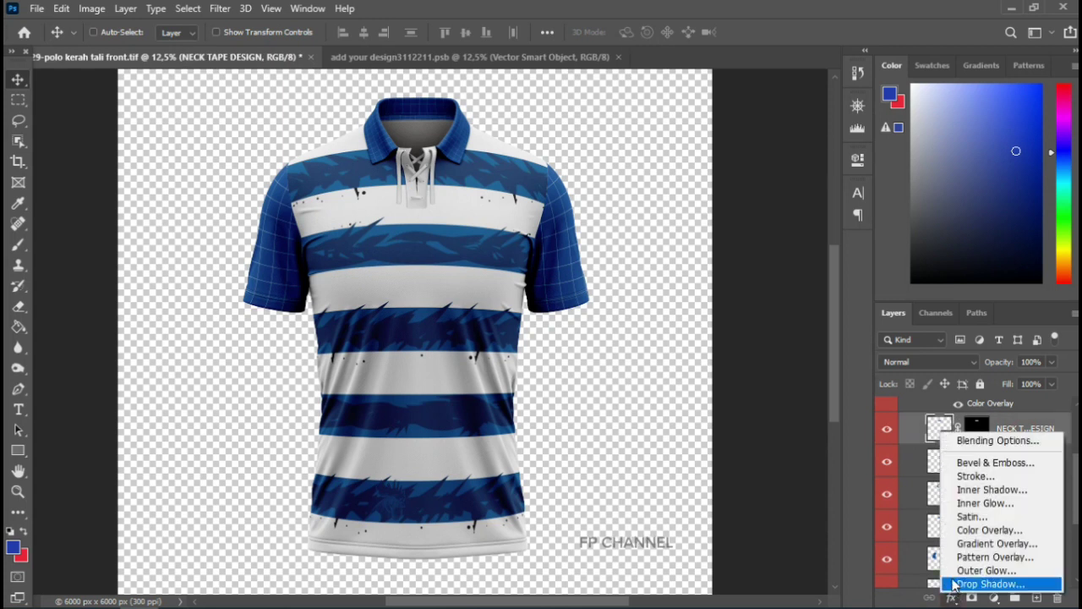
click(957, 529)
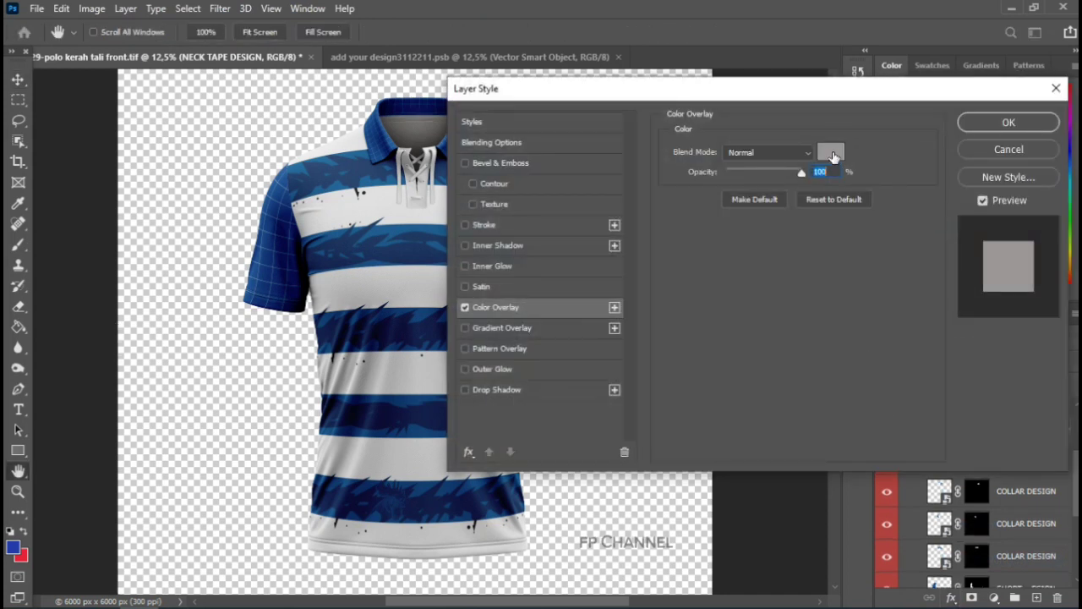
- Sample the shirt's blue 3475a6 as the neck tape overlay colour and apply it
click(831, 153)
click(401, 225)
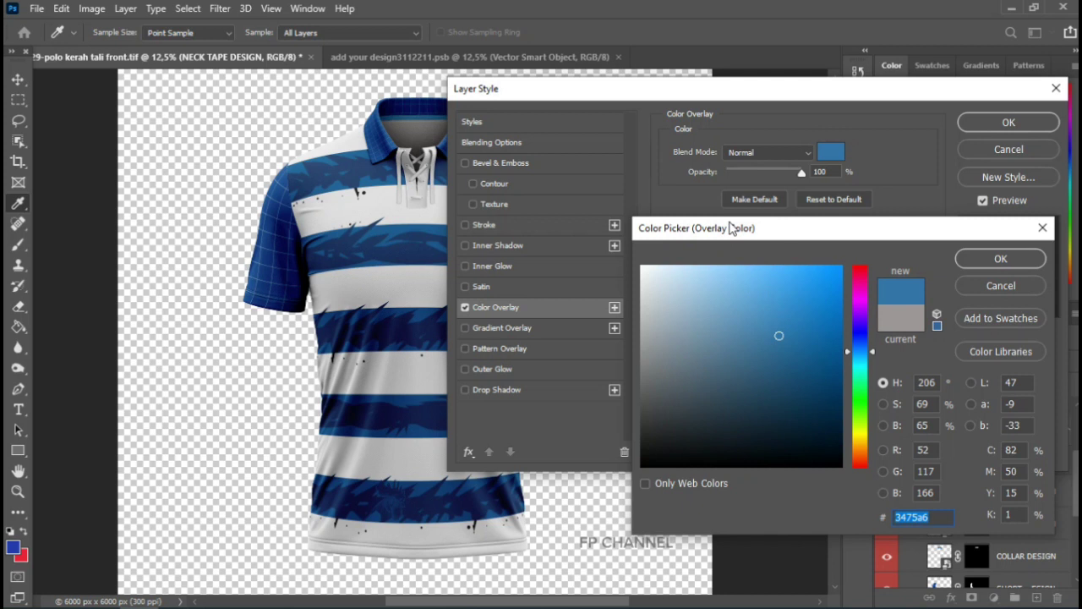
click(984, 262)
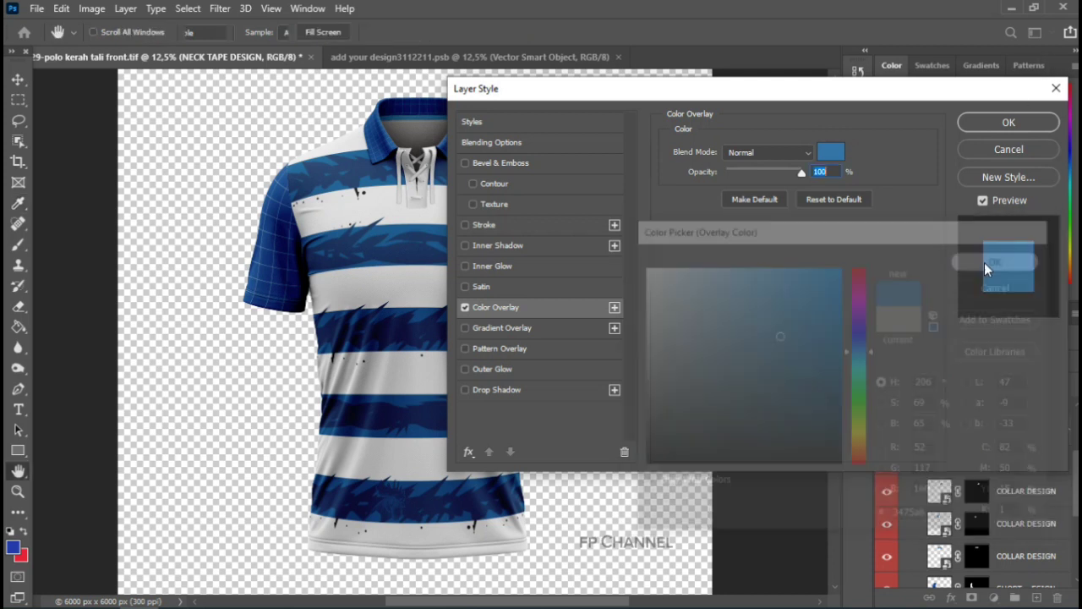
click(1003, 124)
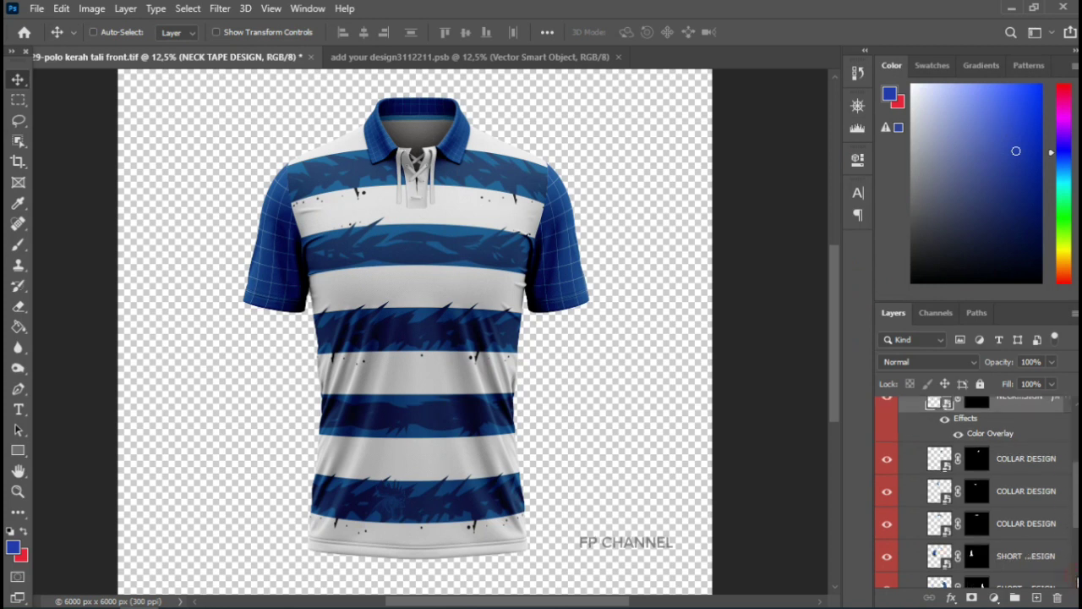
scroll(1067, 548, up, 3)
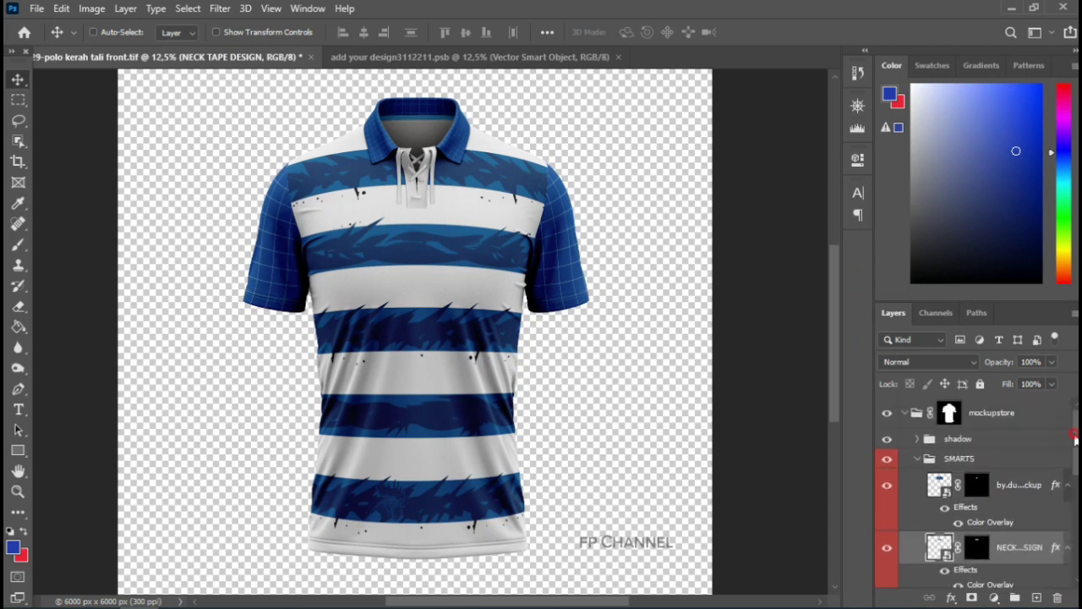
scroll(1073, 435, down, 3)
scroll(974, 492, down, 2)
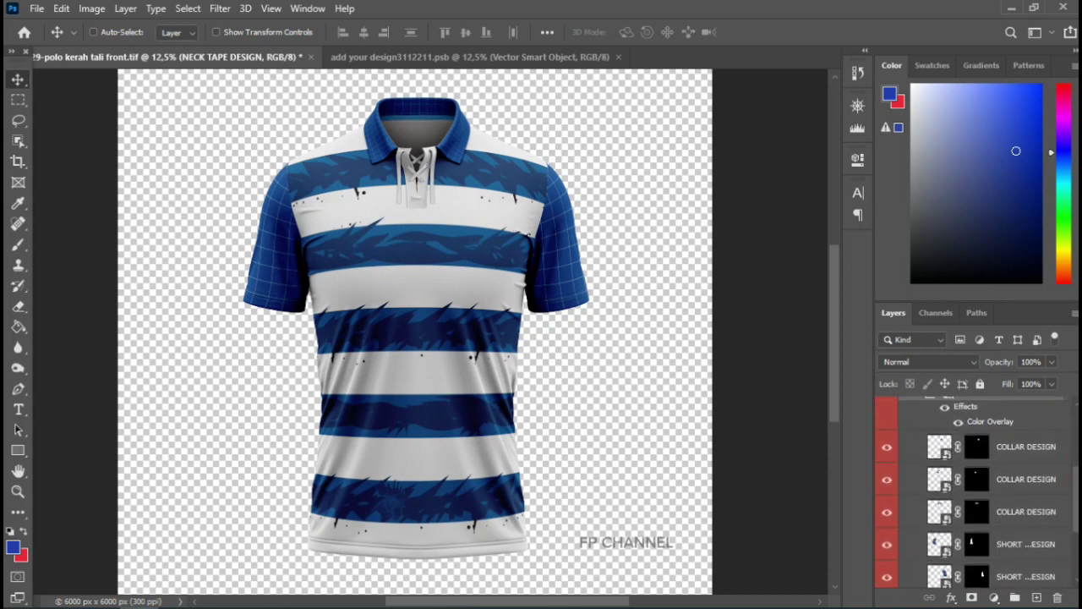
- Show the top COLLAR DESIGN layer and apply the blue Color Overlay to it
click(1021, 448)
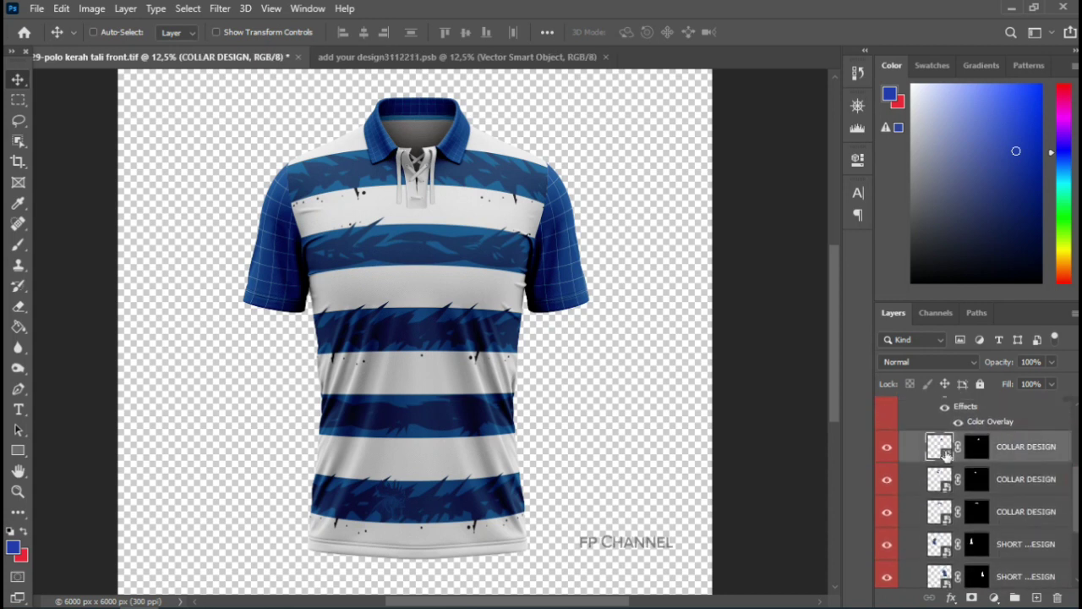
click(887, 446)
click(953, 599)
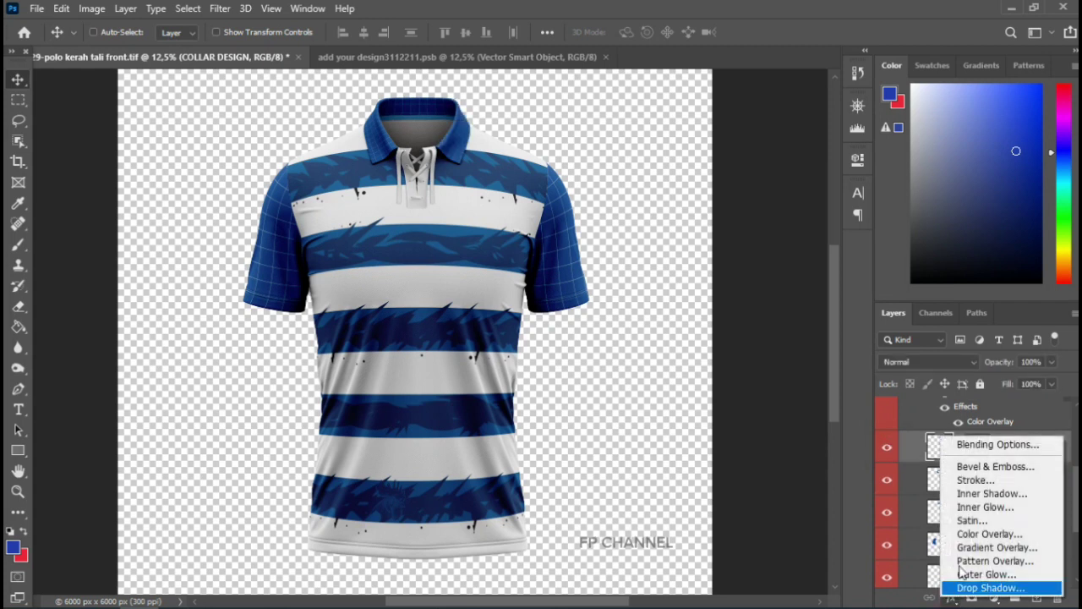
click(961, 535)
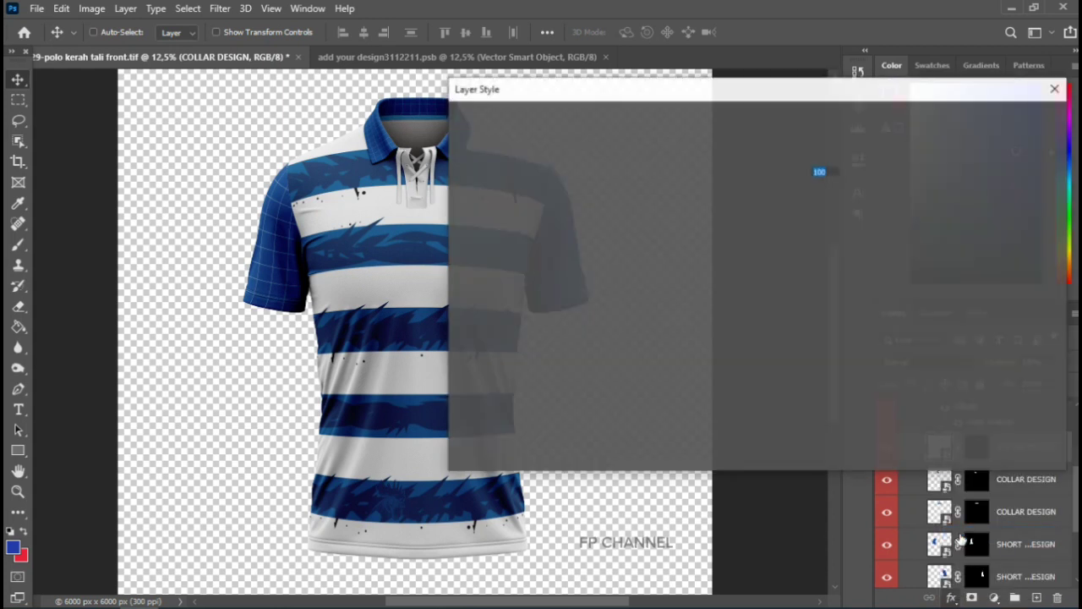
key(Return)
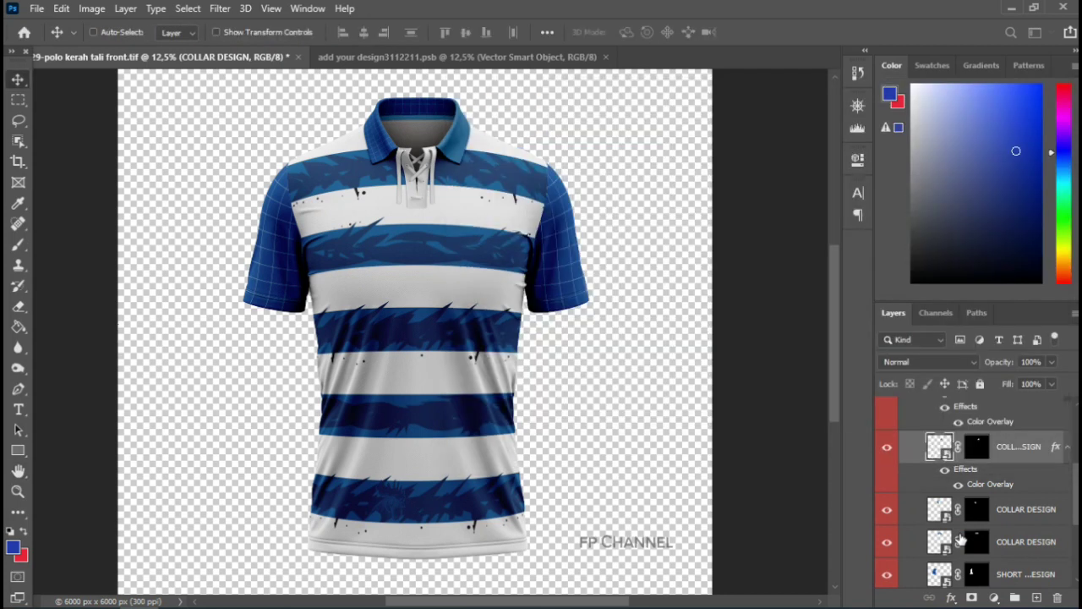
scroll(1077, 507, down, 2)
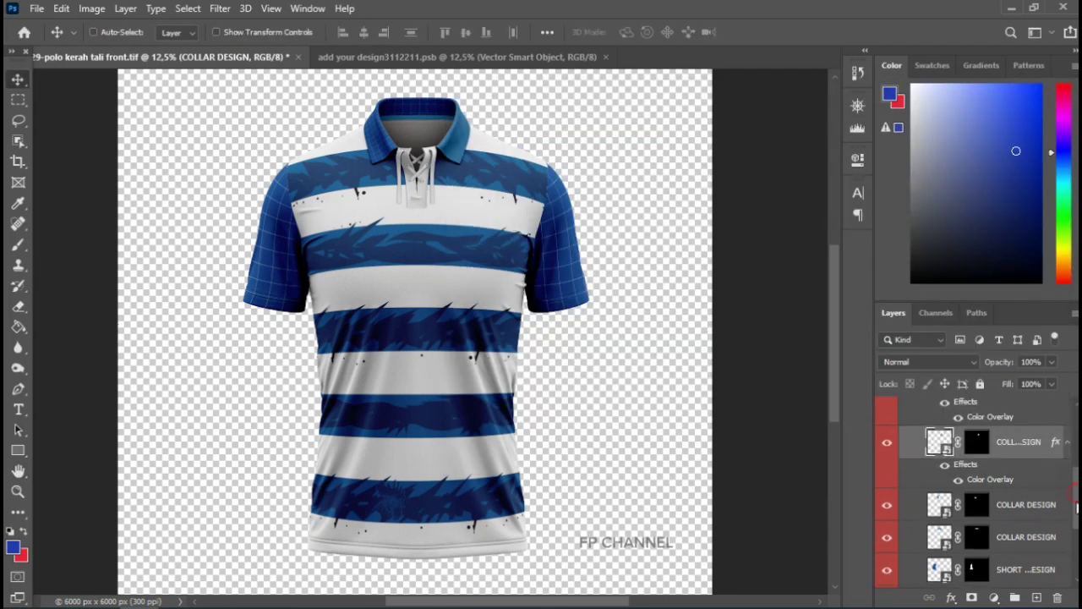
scroll(1076, 510, up, 1)
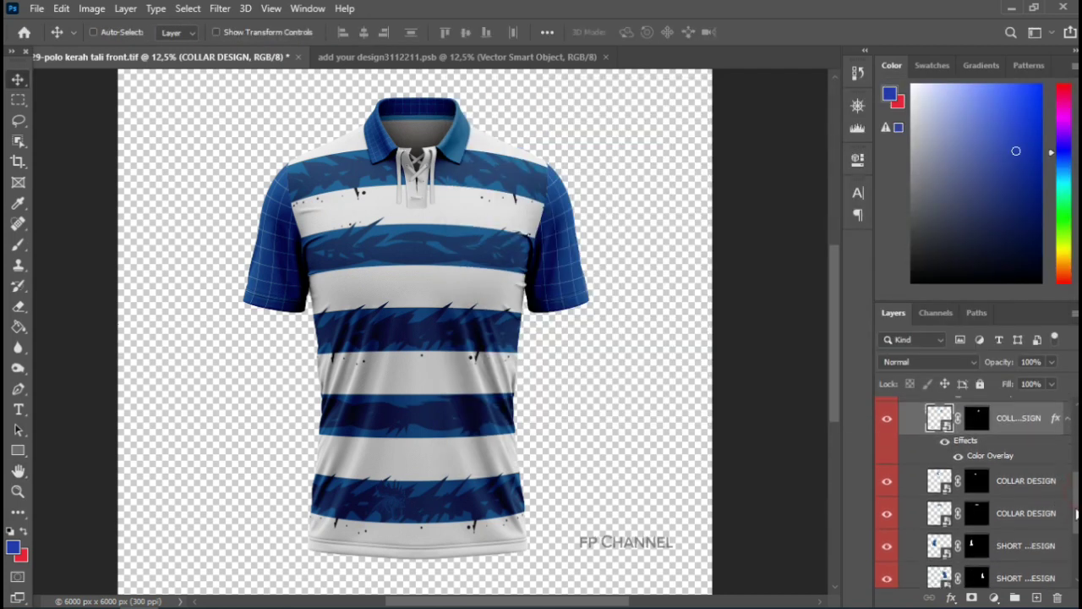
scroll(1076, 514, down, 2)
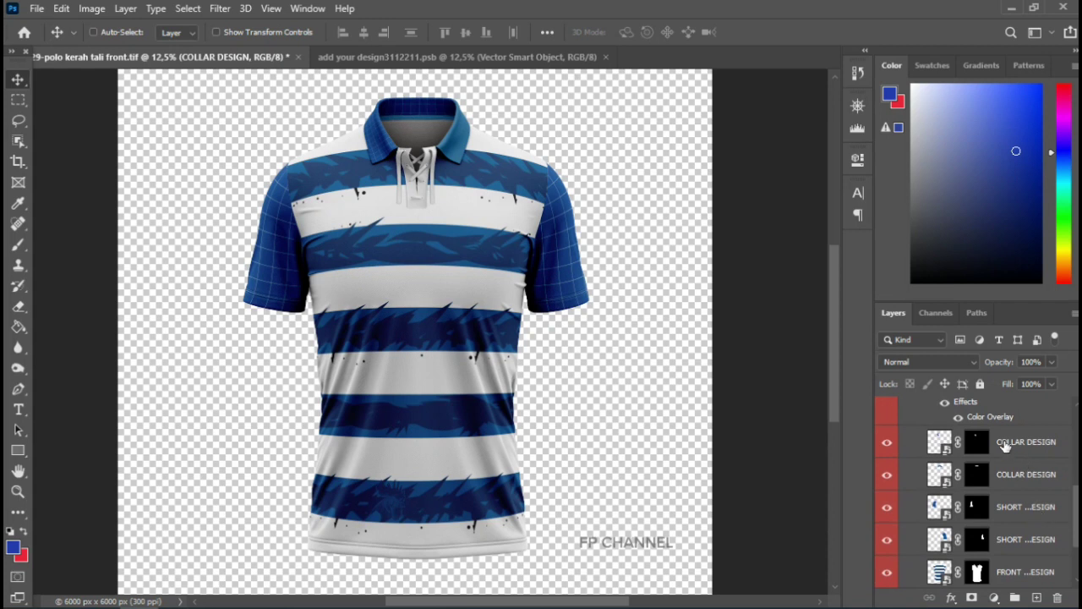
- Apply the same blue Color Overlay to the next COLLAR DESIGN layer
click(1005, 446)
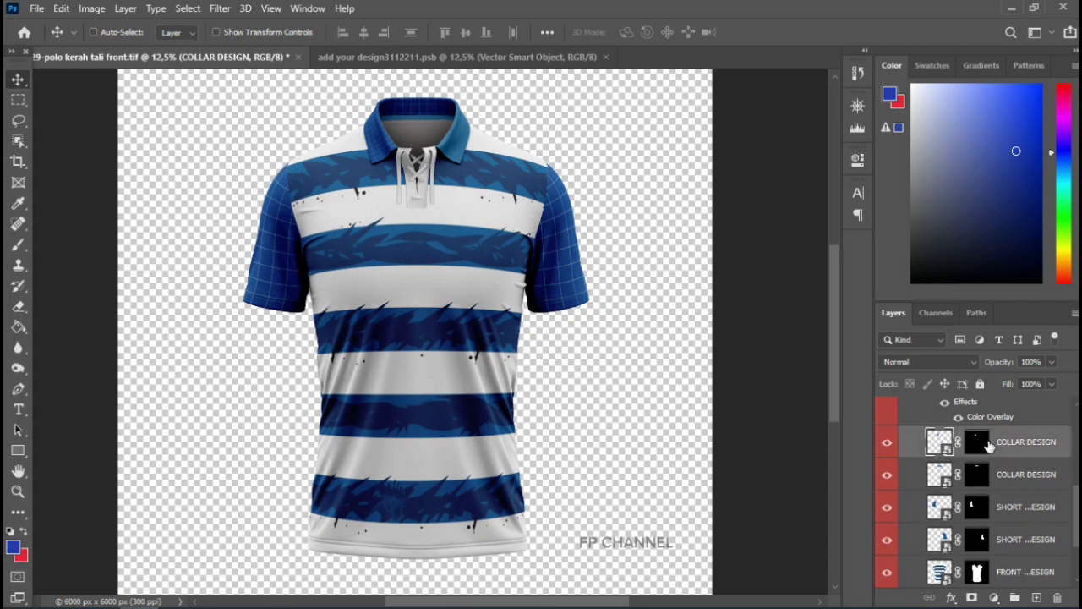
click(887, 446)
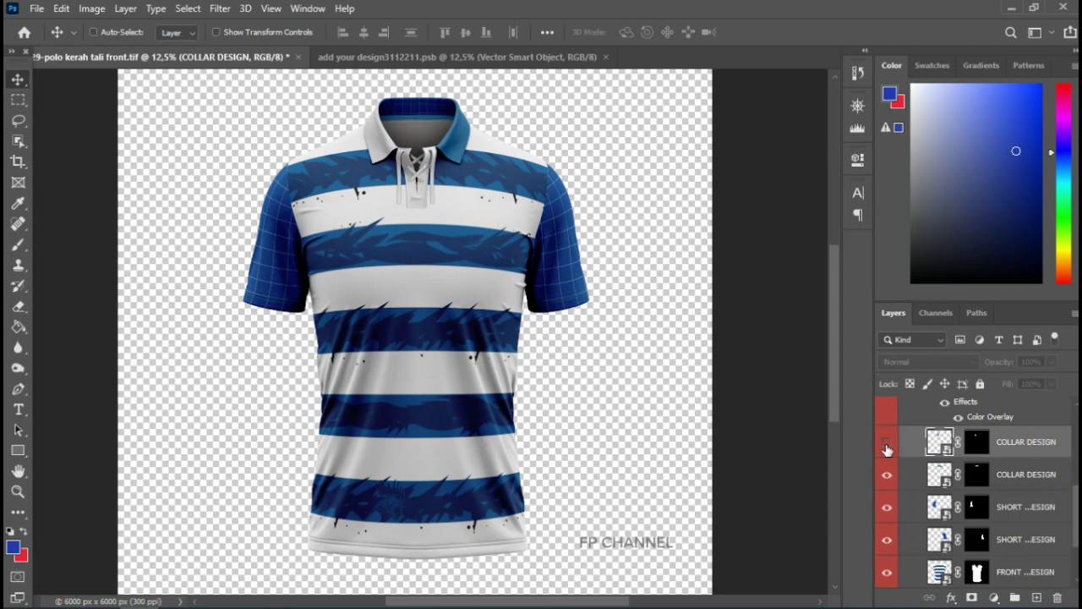
click(886, 446)
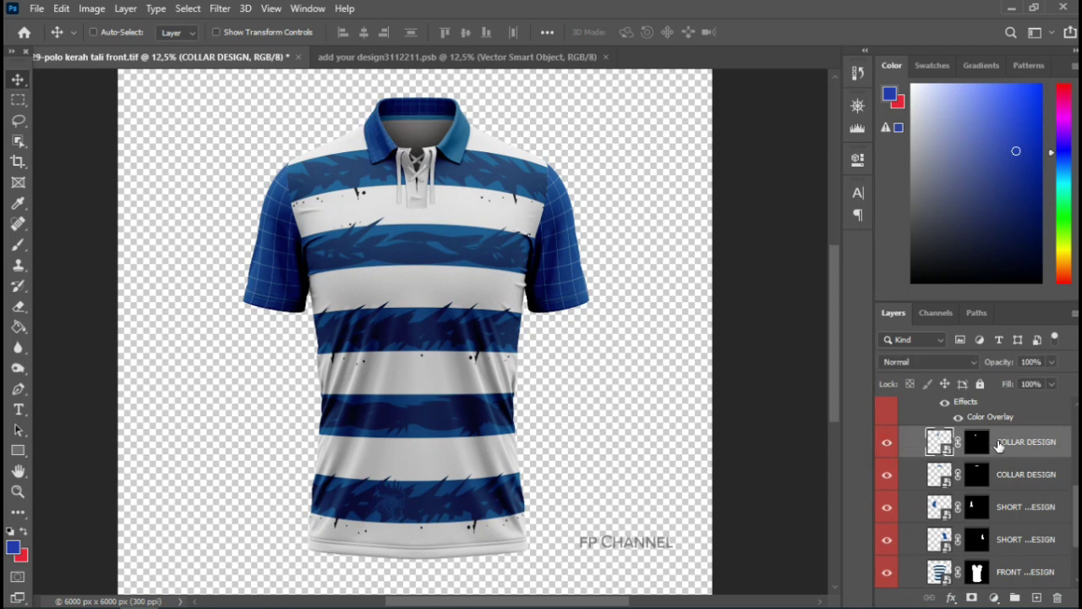
click(945, 598)
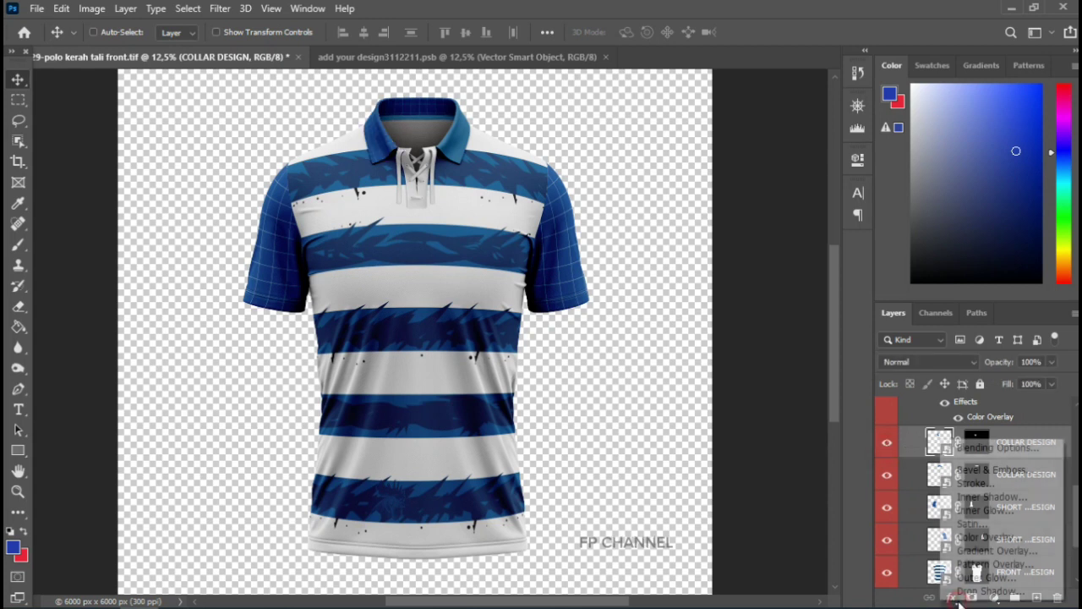
click(961, 537)
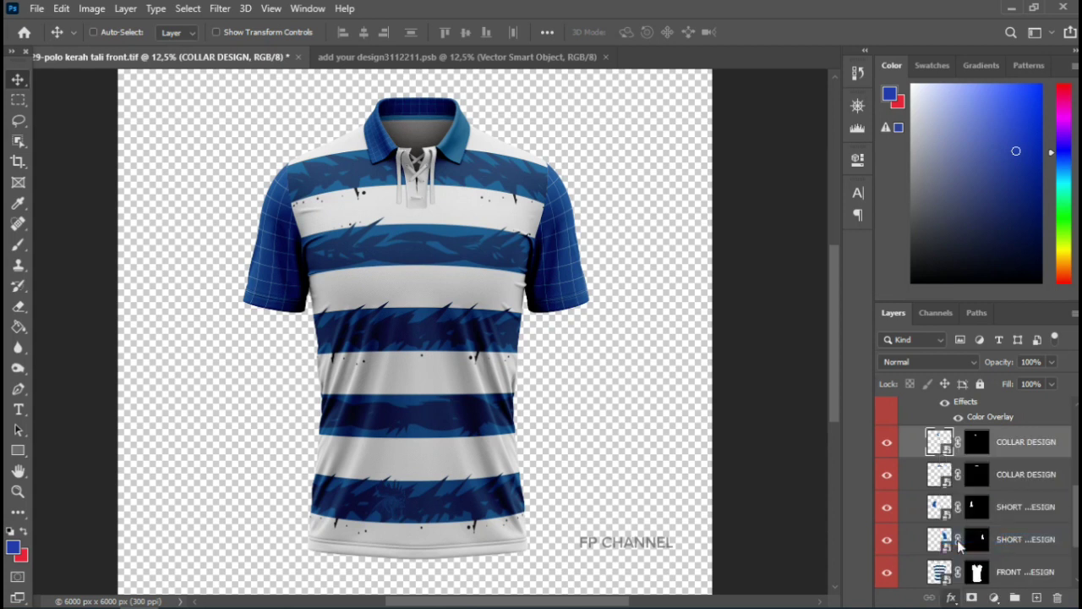
key(Return)
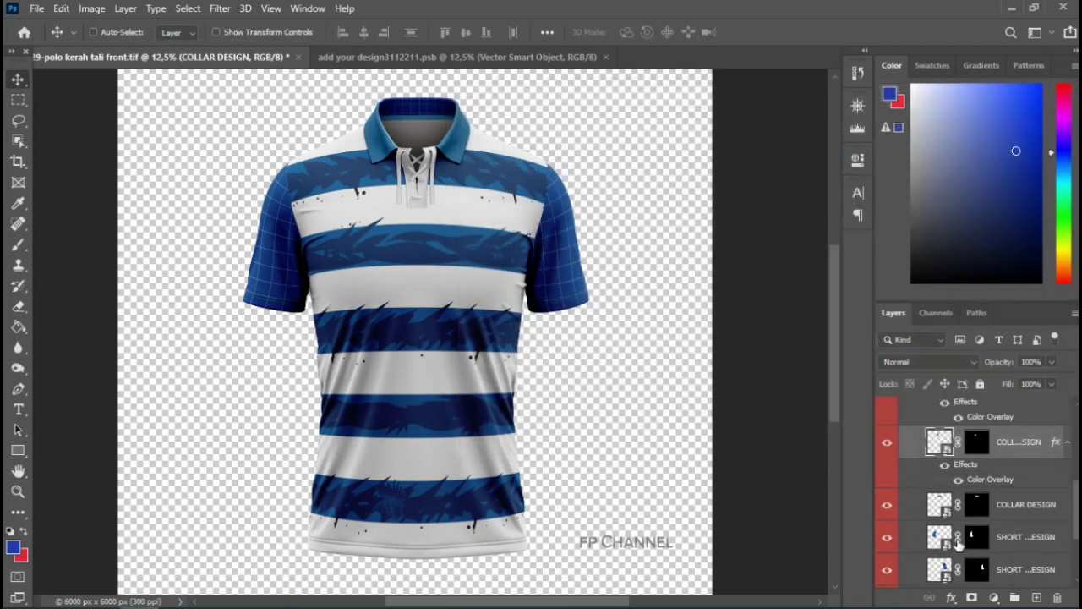
- Apply the blue Color Overlay at 100% opacity to the remaining COLLAR DESIGN layer
drag(1077, 505, 1077, 525)
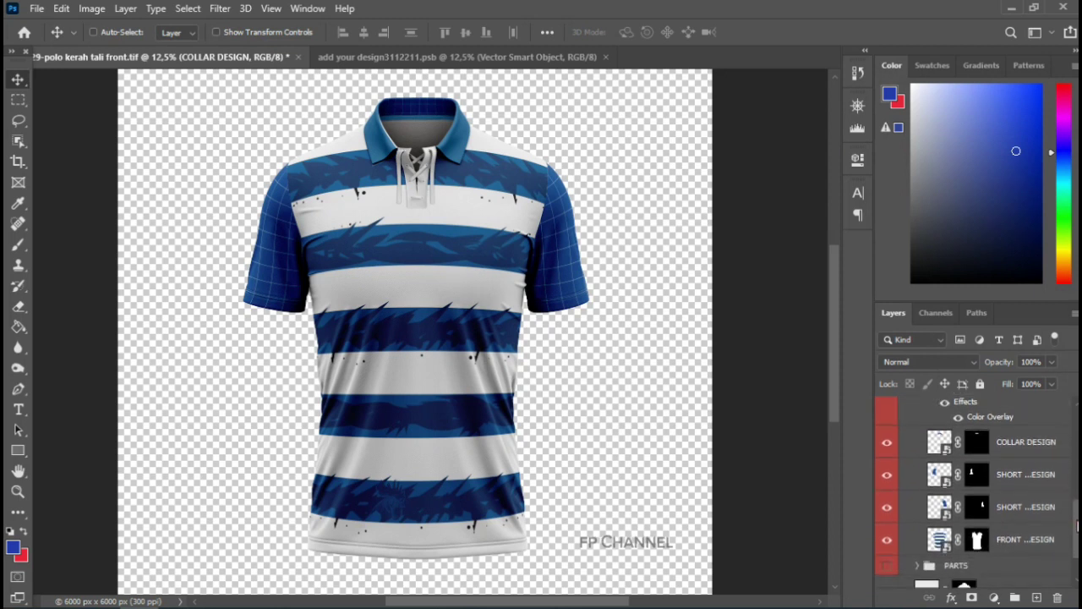
click(887, 442)
click(887, 442)
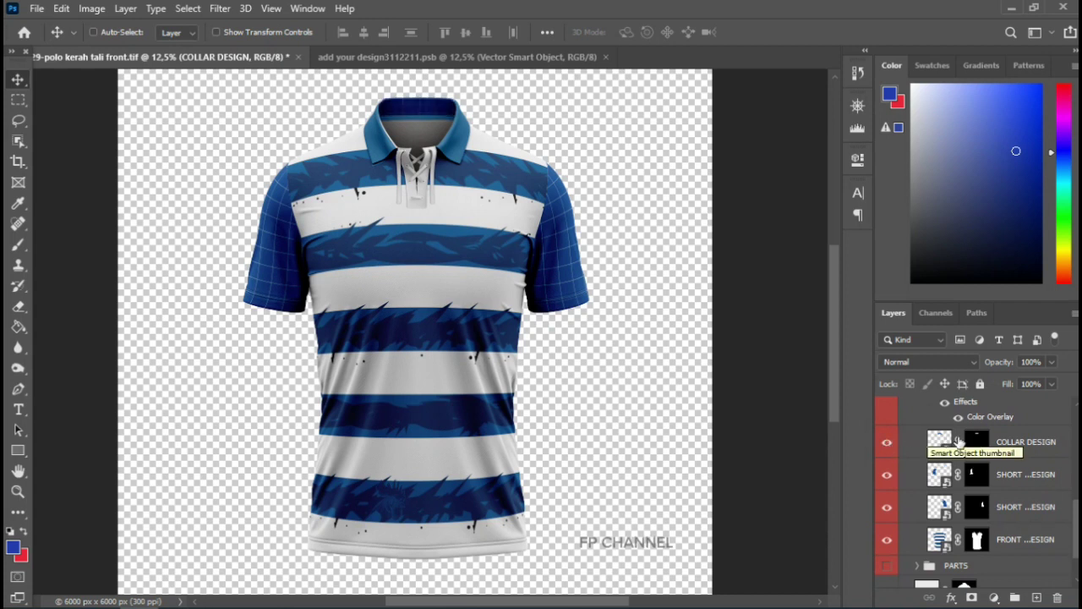
click(1020, 442)
scroll(997, 473, down, 1)
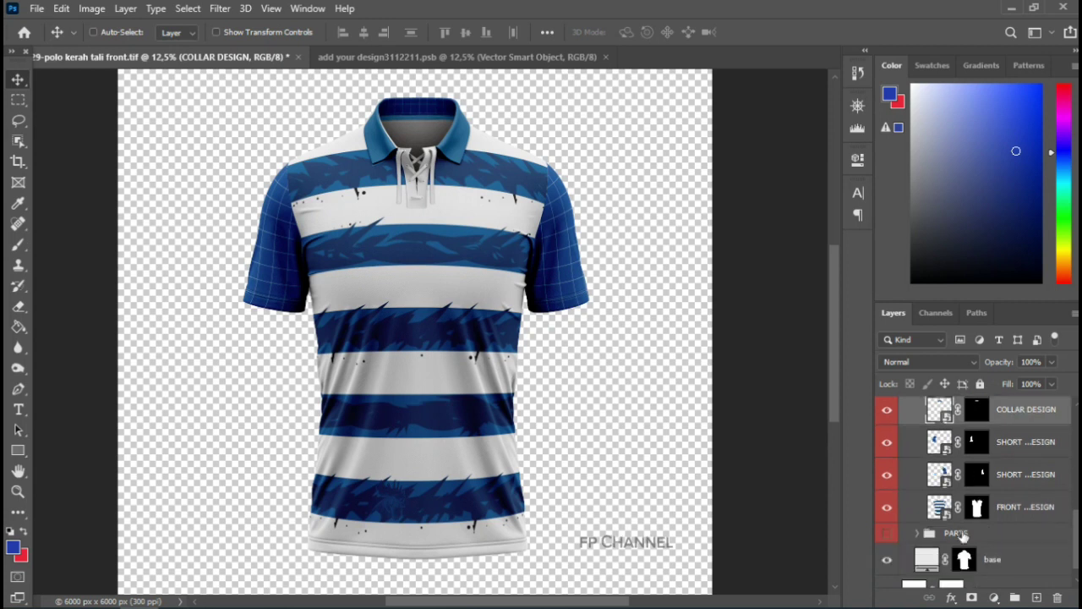
click(954, 598)
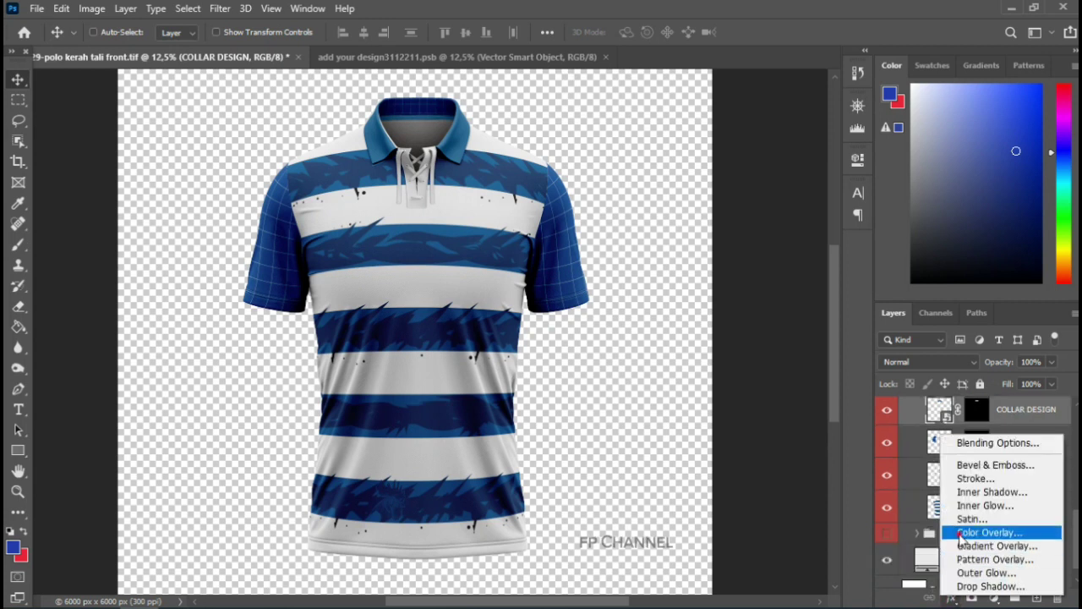
click(964, 533)
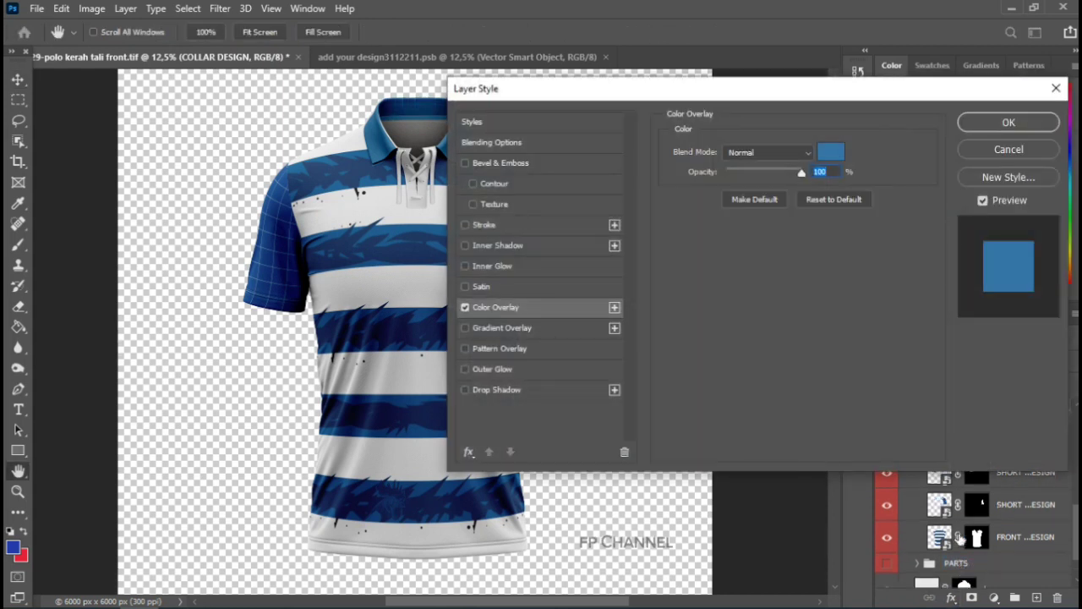
key(Return)
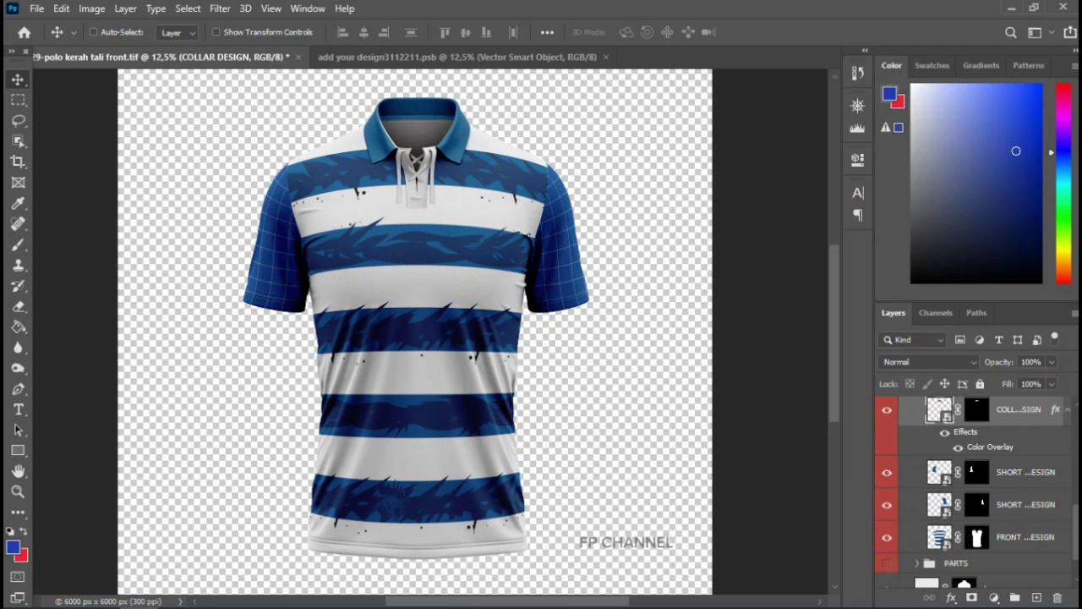
- Apply the blue Color Overlay to the first SHORT SLEEVE DESIGN layer
click(1018, 474)
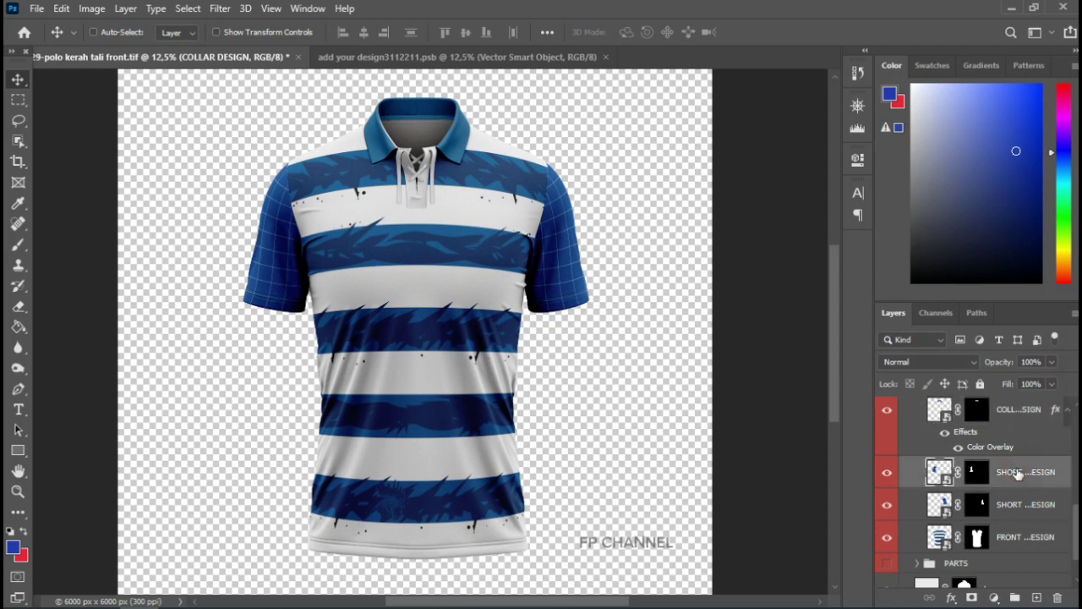
click(951, 597)
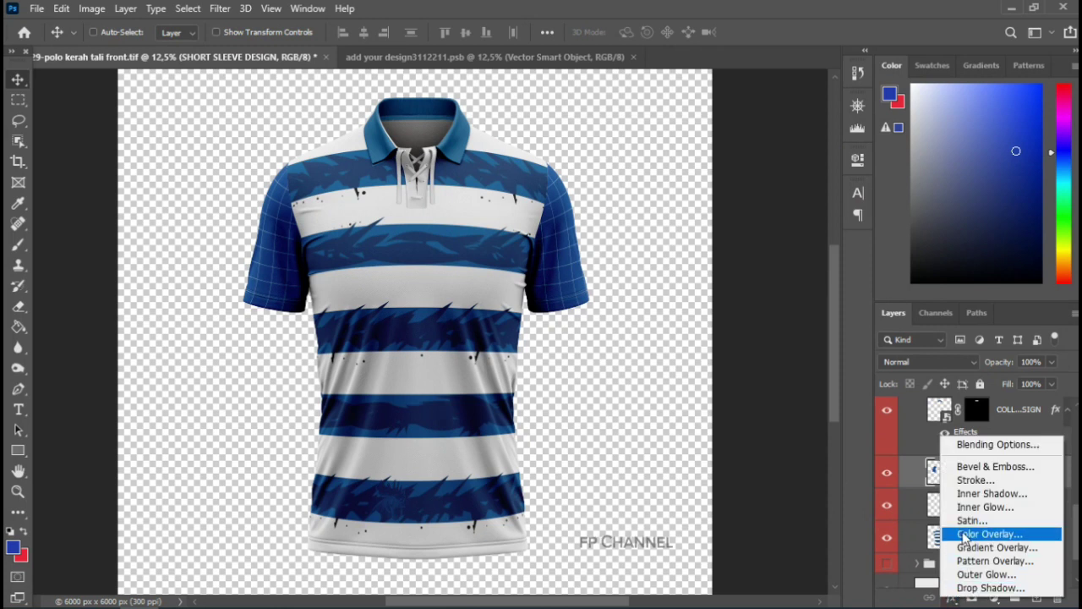
click(962, 538)
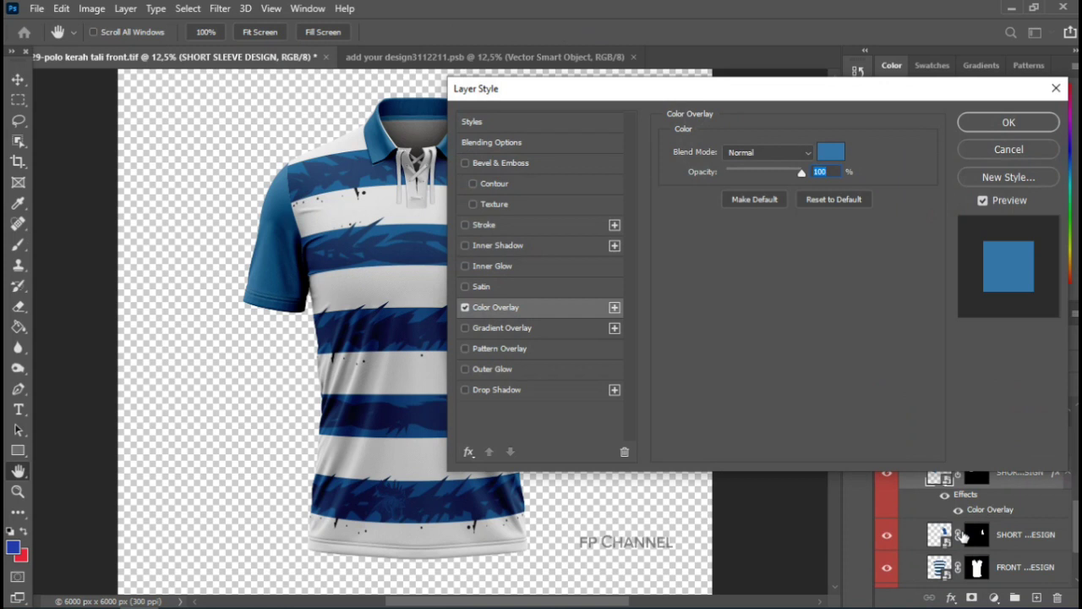
key(Return)
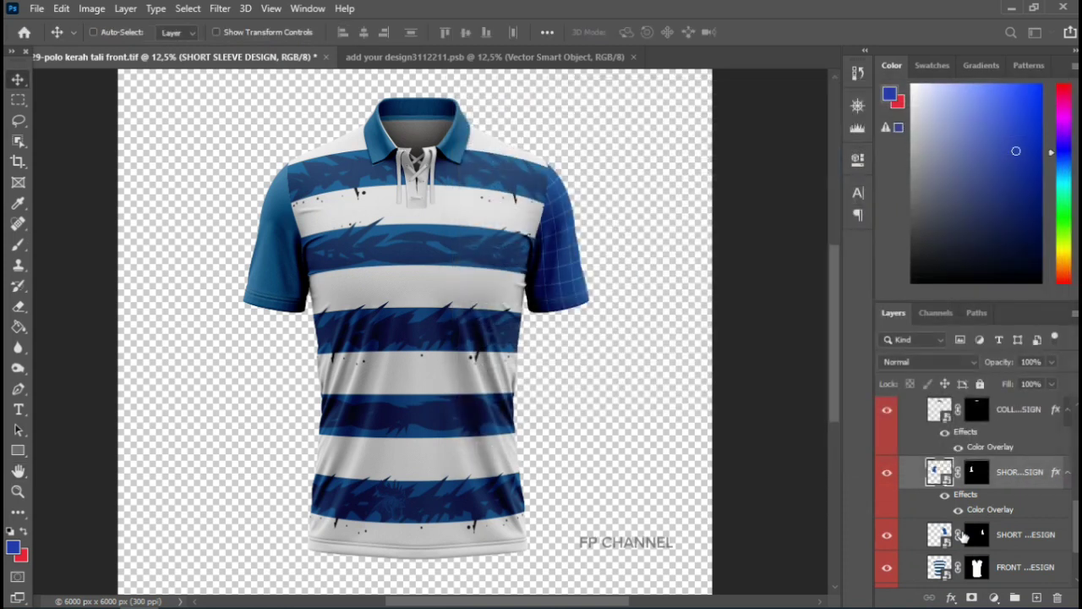
- Apply the same blue Color Overlay to the second SHORT SLEEVE DESIGN layer
click(1024, 536)
click(951, 598)
click(968, 534)
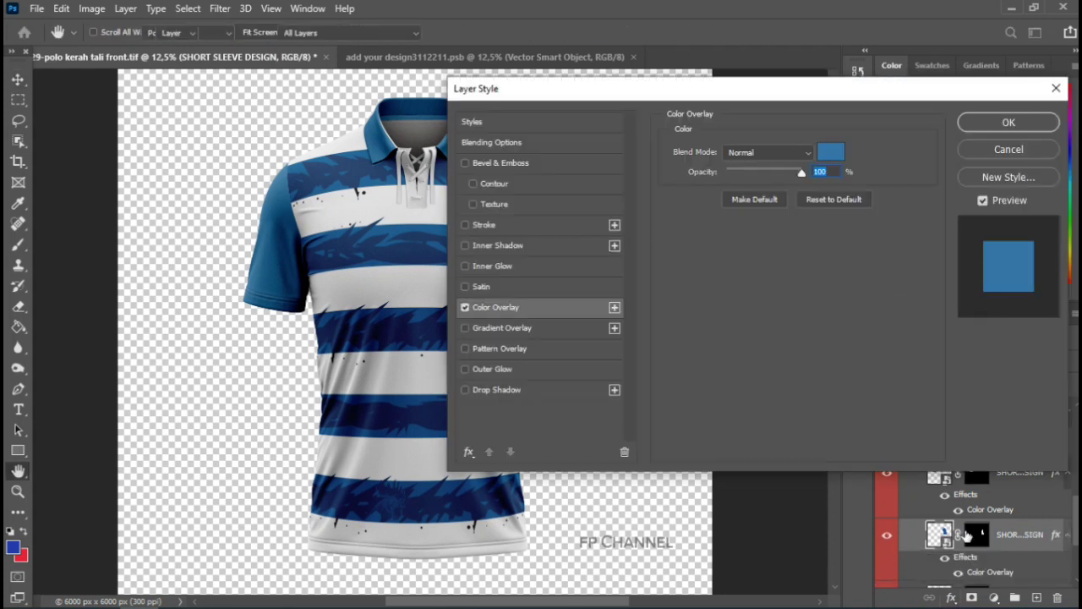
key(Return)
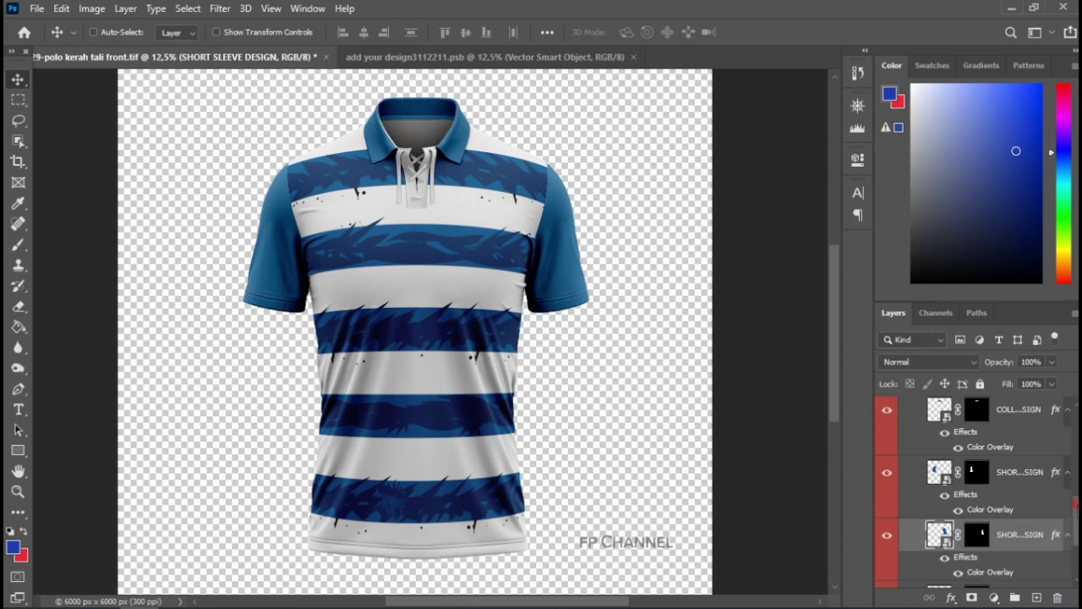
scroll(972, 491, down, 3)
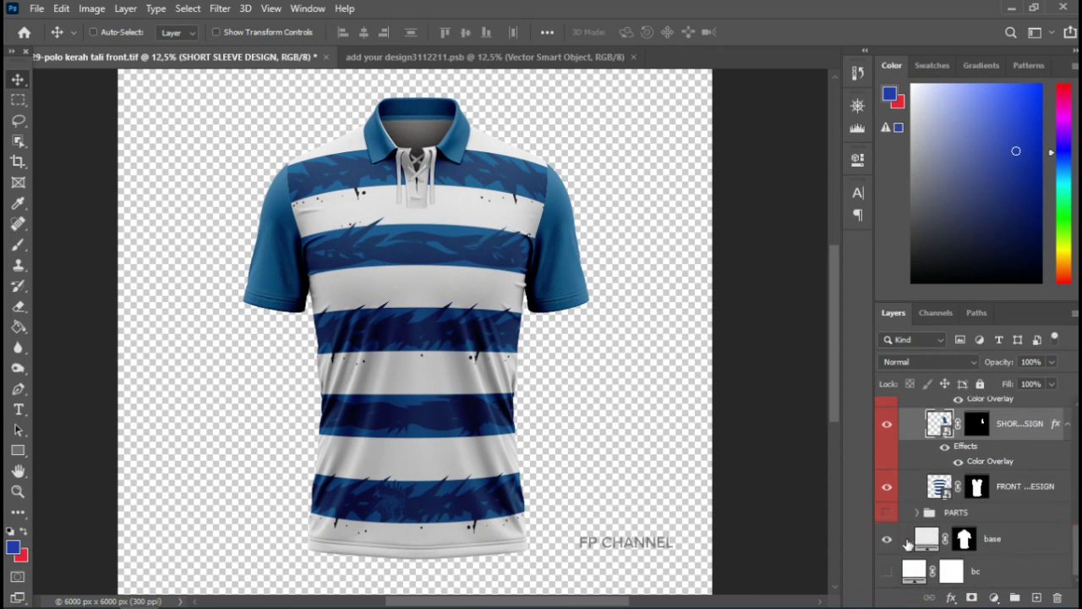
- Check the base layer and PARTS group visibility, and expand the PARTS group
click(889, 542)
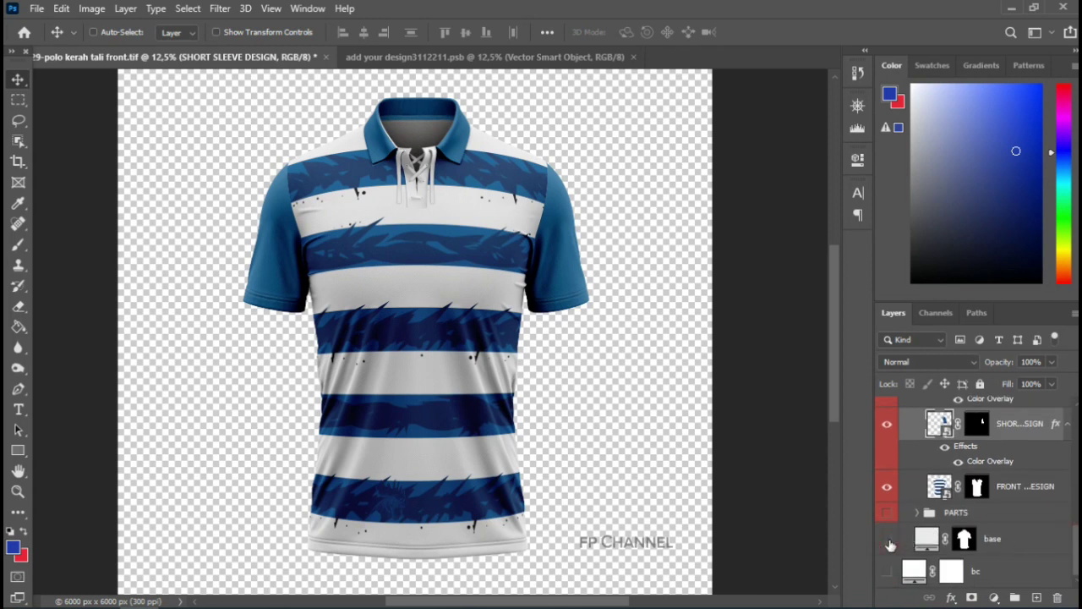
click(888, 542)
click(887, 513)
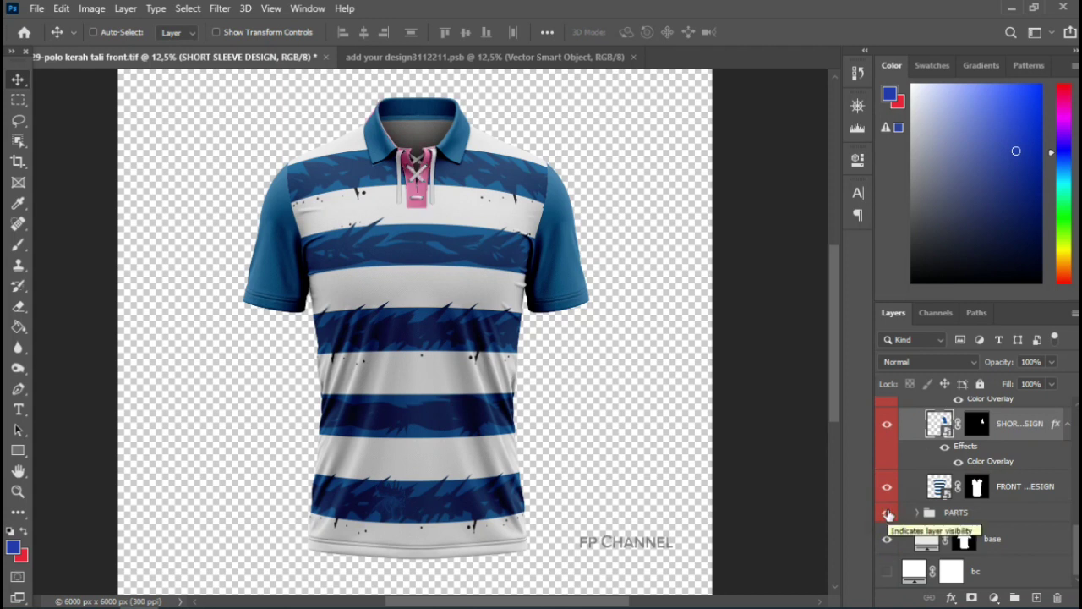
click(888, 514)
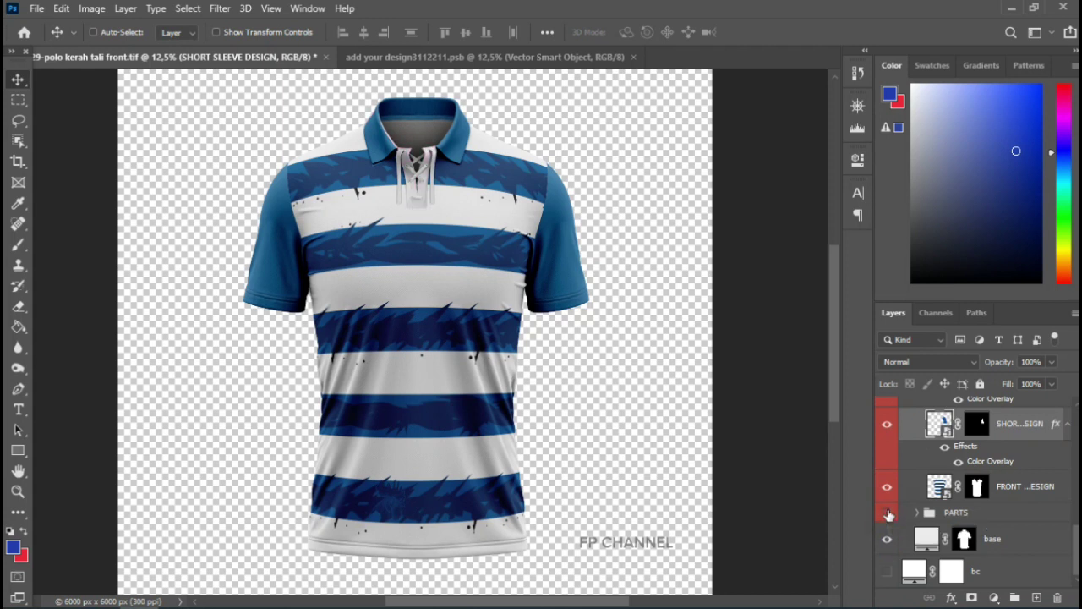
click(887, 513)
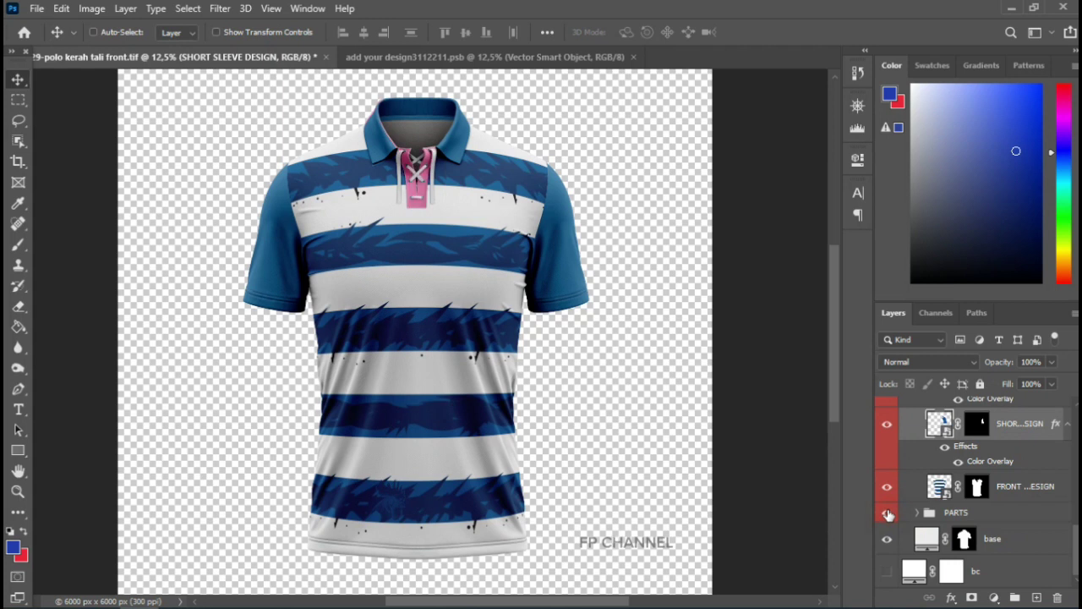
click(888, 513)
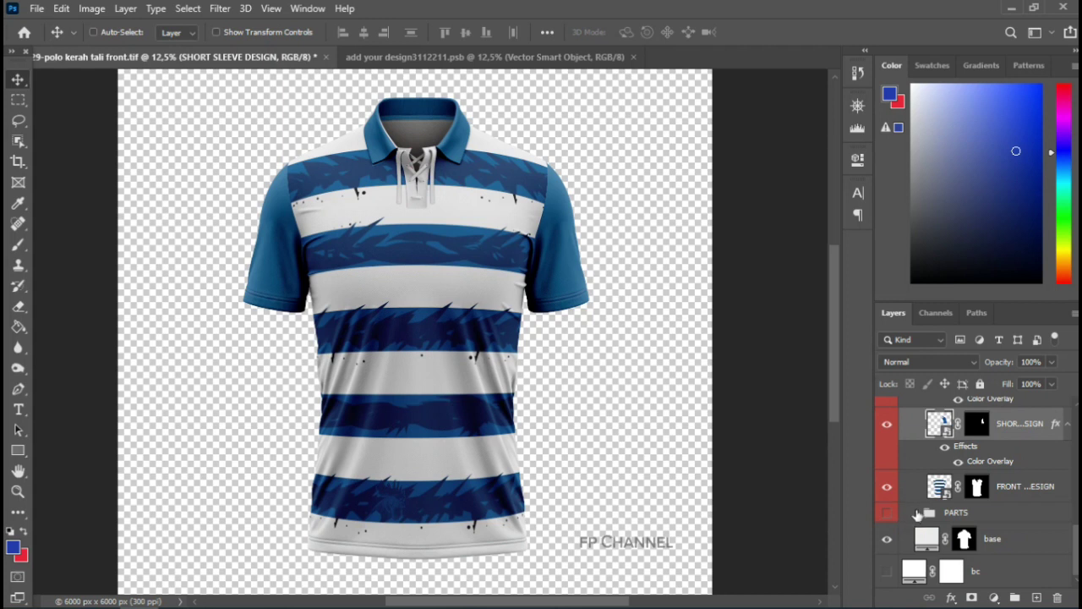
click(918, 513)
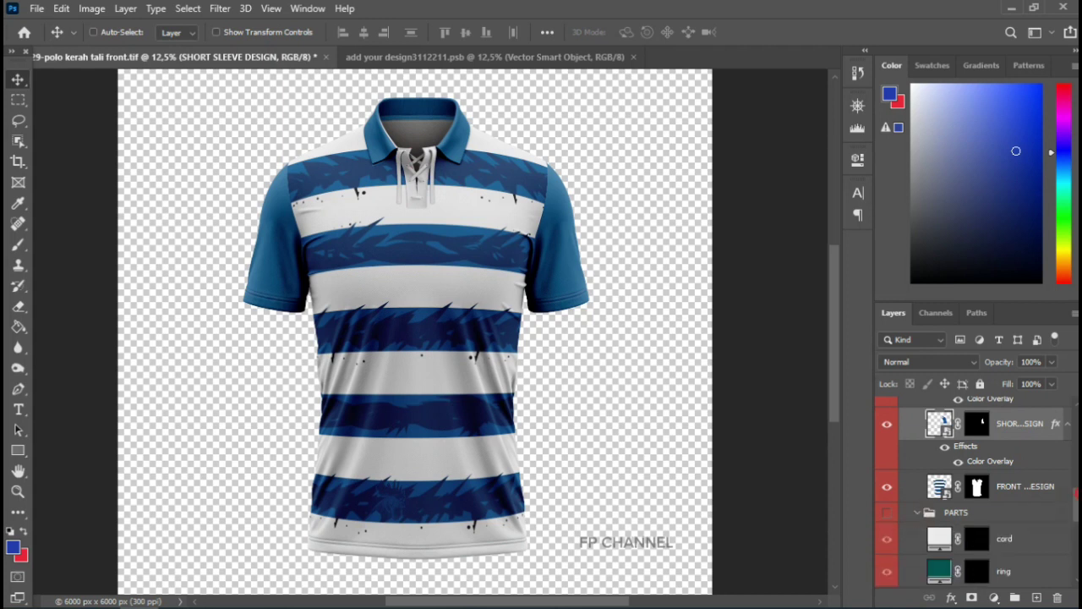
scroll(1069, 494, down, 2)
scroll(1069, 507, down, 1)
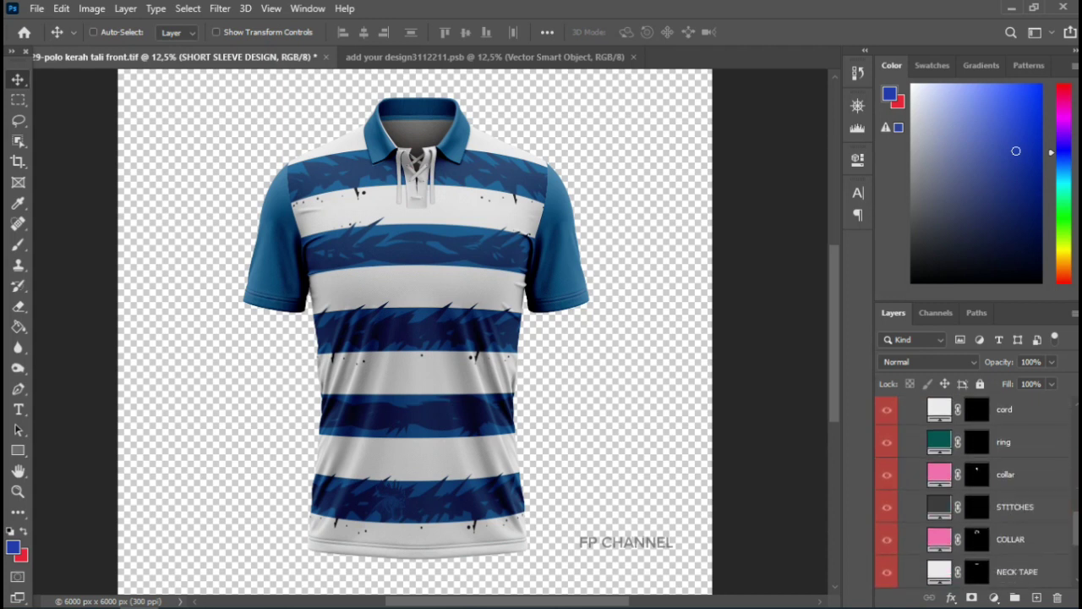
- Hide the cord, ring, collar, STITCHES and COLLAR layers inside PARTS
click(887, 478)
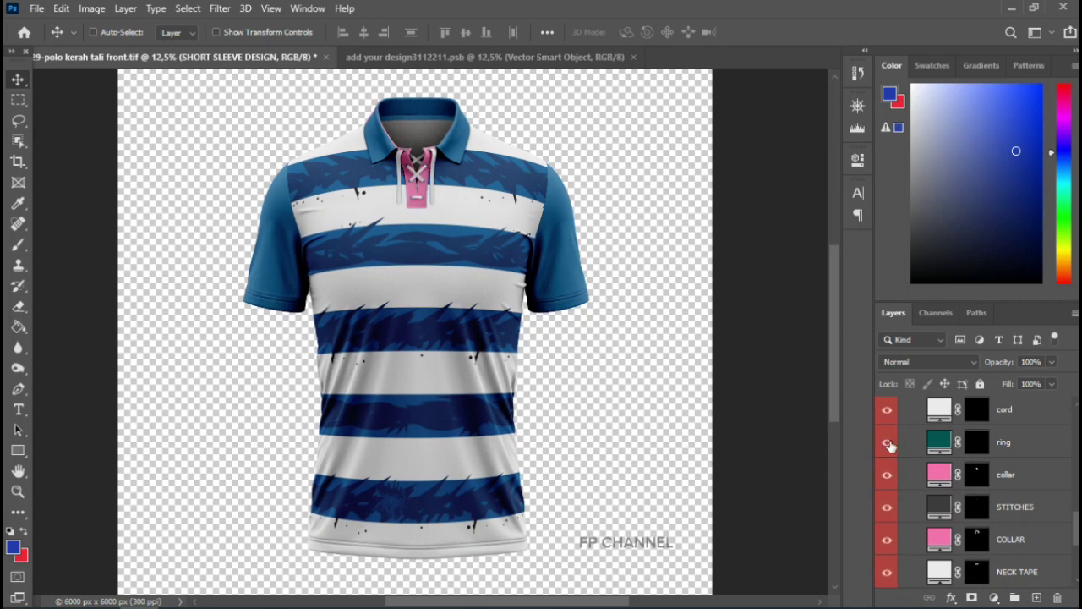
click(887, 441)
click(887, 478)
click(887, 507)
click(888, 539)
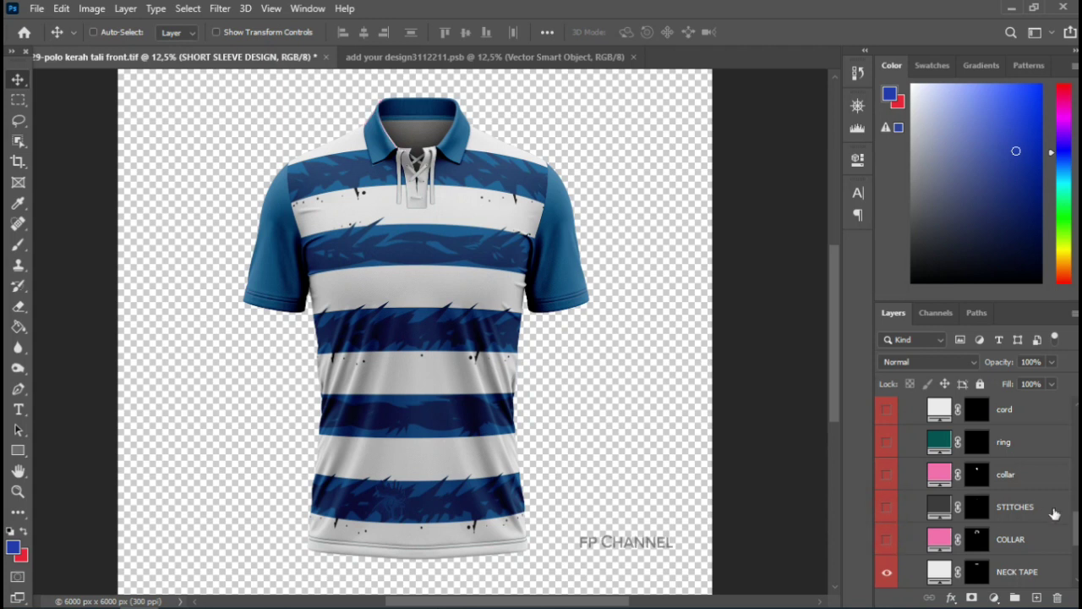
scroll(981, 500, down, 1)
scroll(981, 500, down, 2)
scroll(980, 501, down, 1)
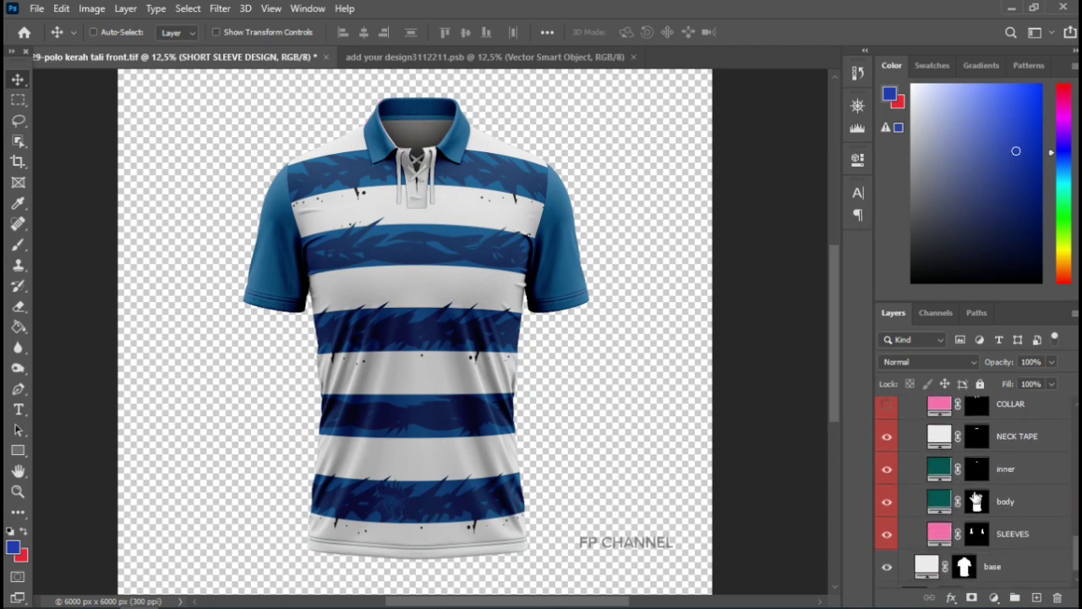
- Hide the NECK TAPE, inner, body and SLEEVES layers and collapse PARTS
click(887, 436)
click(888, 469)
click(887, 501)
click(889, 535)
drag(1077, 552, 1077, 514)
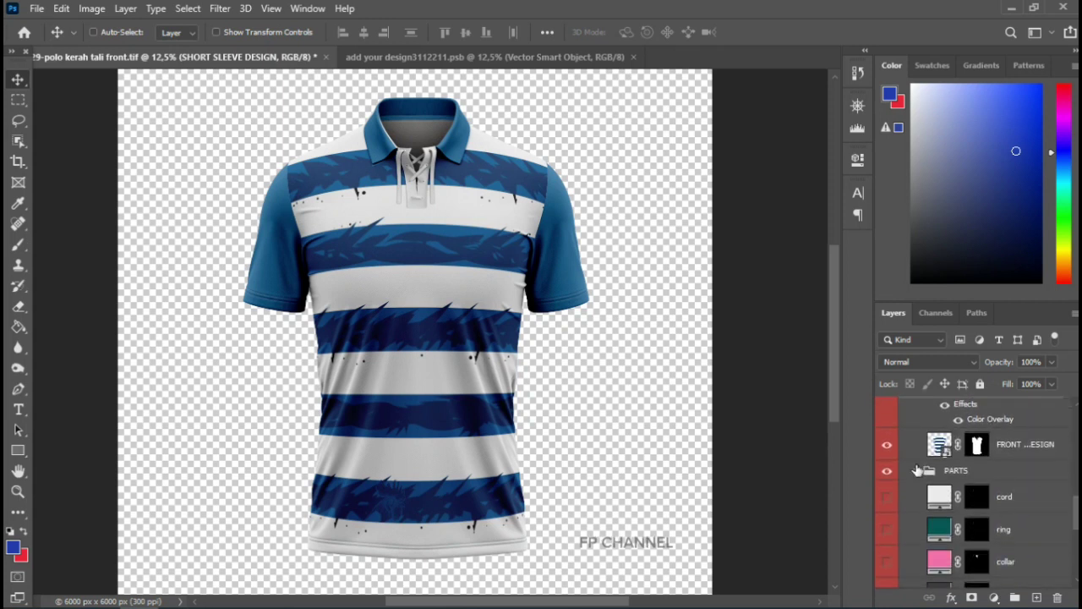
click(917, 470)
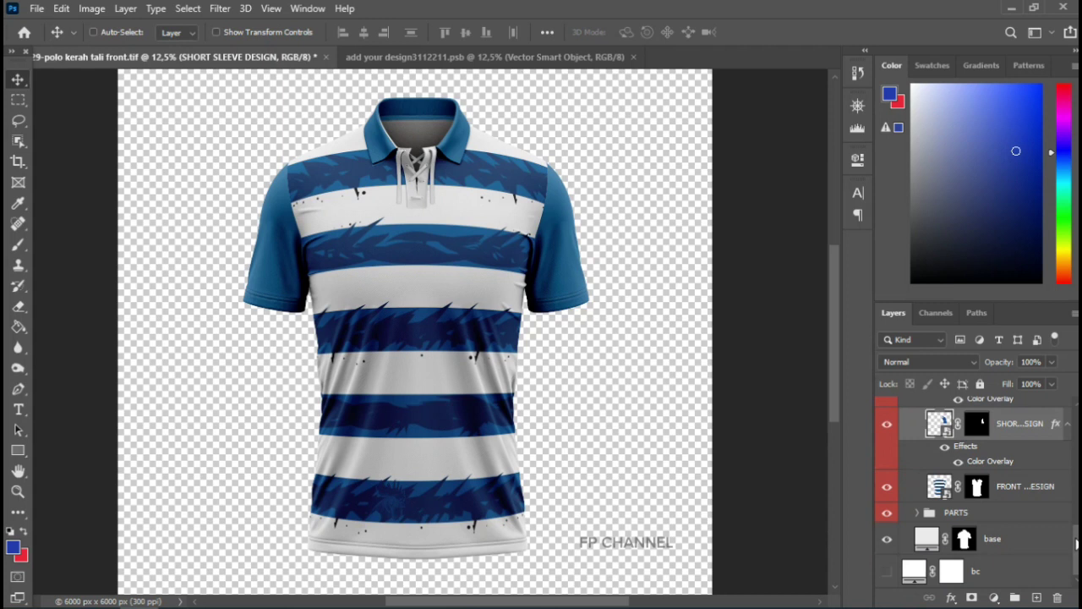
- Select the by.dunia mockup layer and dismiss the warp warning to show the design
key(ctrl+plus)
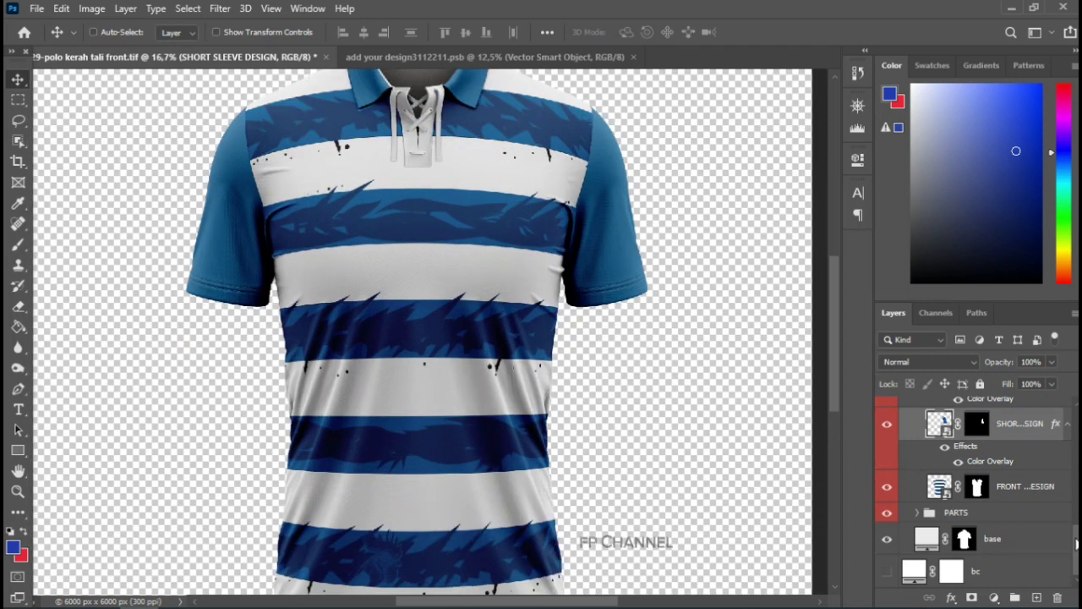
key(ctrl+minus)
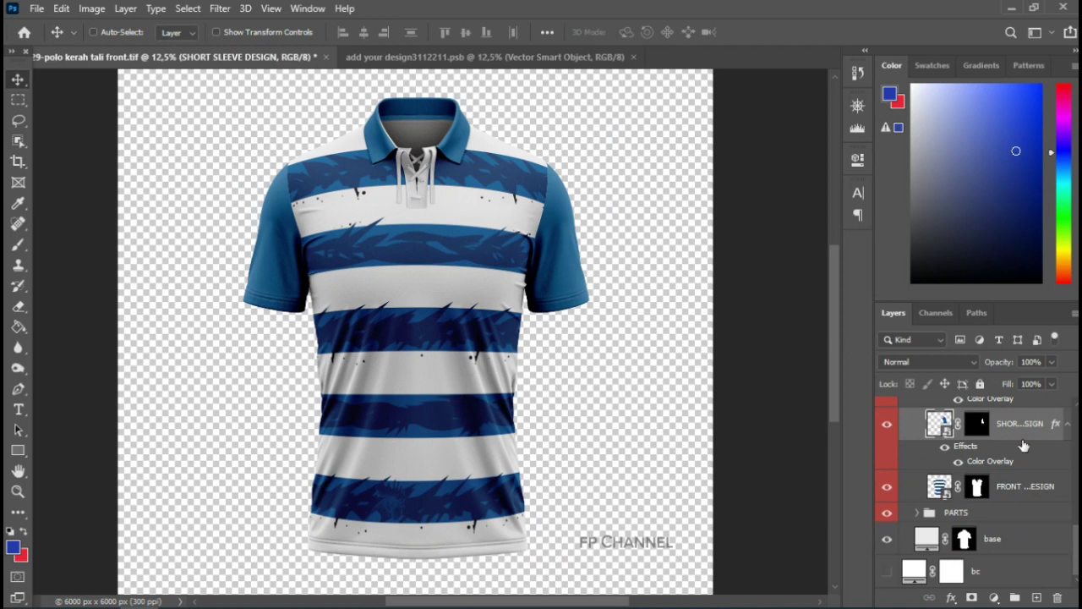
scroll(972, 490, up, 1)
scroll(972, 491, up, 1)
scroll(972, 490, up, 1)
scroll(972, 491, up, 1)
scroll(972, 490, up, 1)
scroll(973, 490, up, 1)
scroll(972, 490, up, 1)
scroll(972, 491, up, 1)
scroll(972, 491, up, 1)
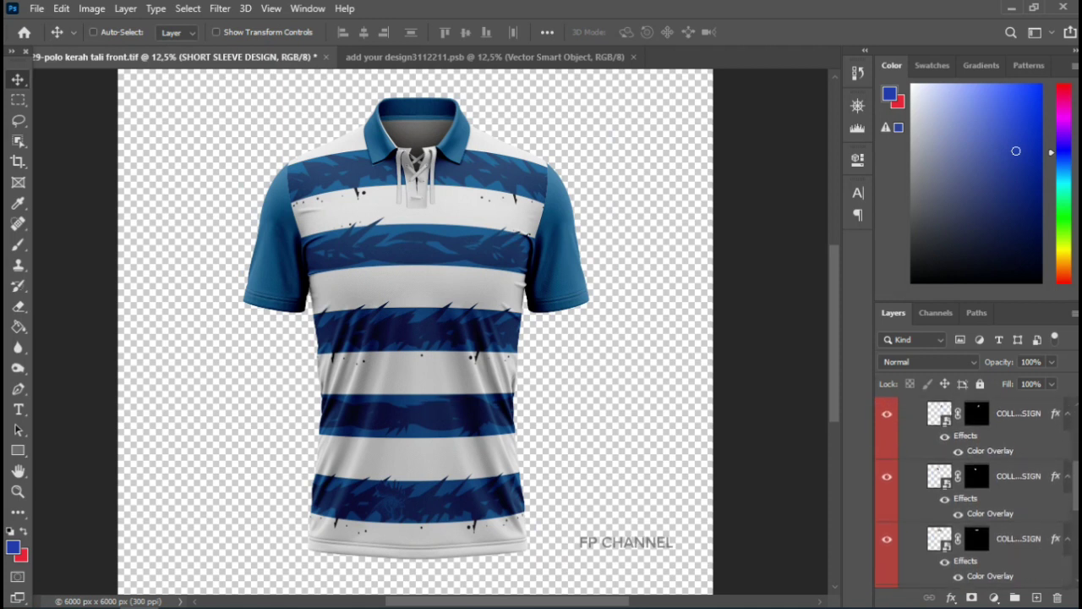
scroll(972, 490, up, 1)
scroll(972, 490, up, 2)
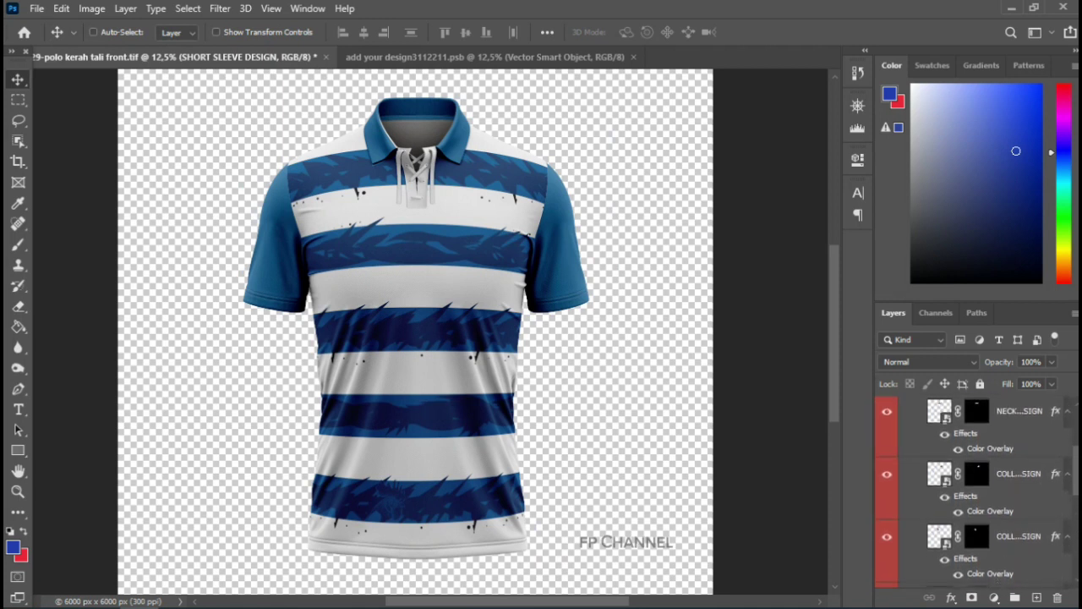
scroll(972, 490, up, 1)
scroll(972, 490, up, 1)
scroll(972, 491, up, 1)
scroll(973, 491, up, 1)
scroll(972, 491, down, 1)
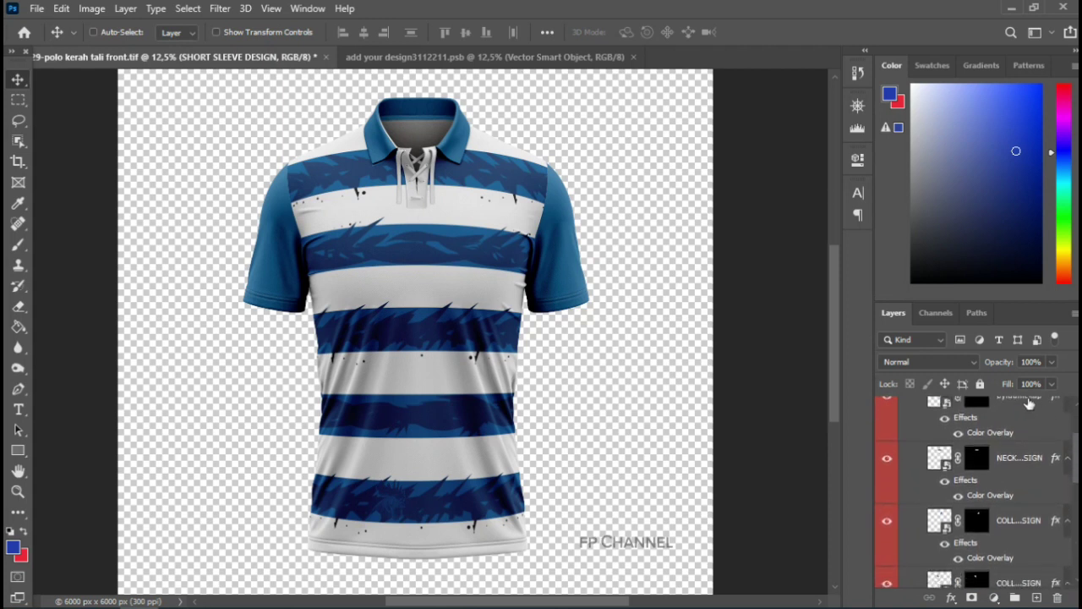
click(1029, 403)
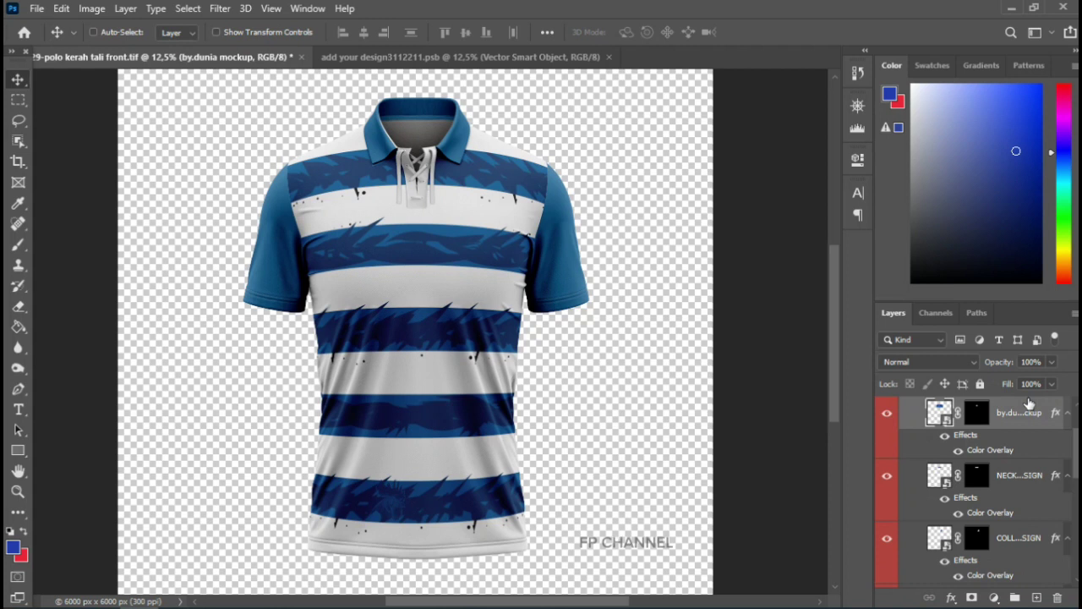
key(Return)
- Check the second collar design layer and nudge it onto the shirt collar
scroll(972, 490, down, 1)
scroll(977, 492, down, 1)
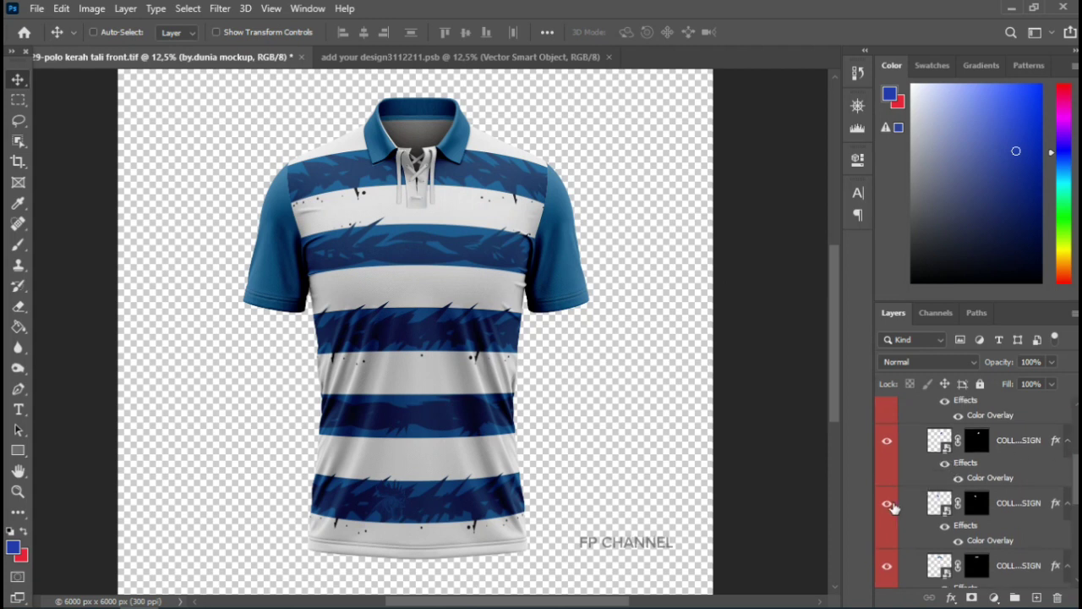
click(887, 504)
click(887, 504)
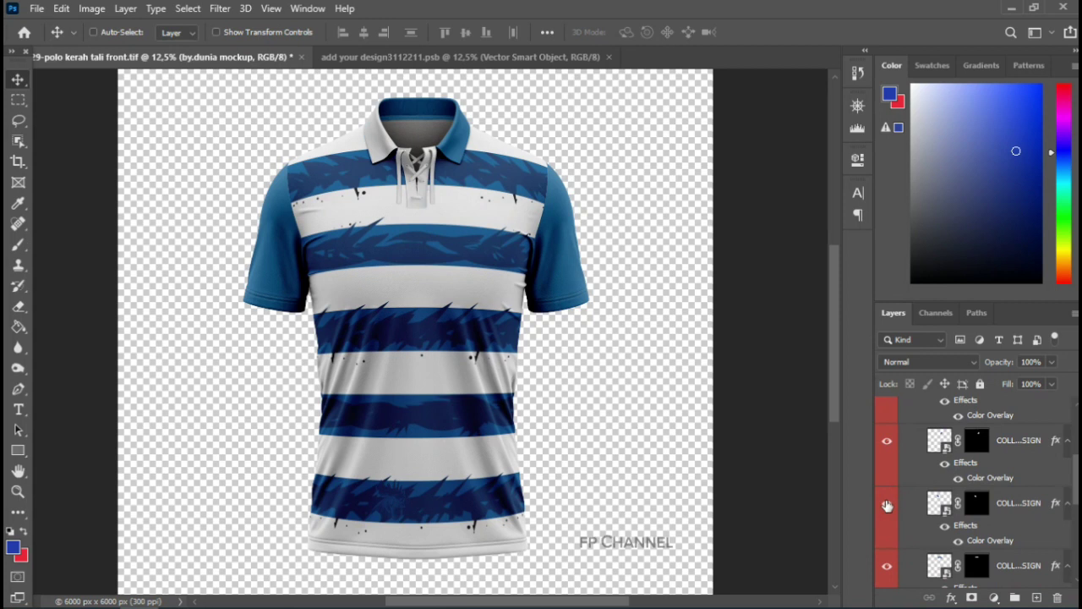
click(912, 504)
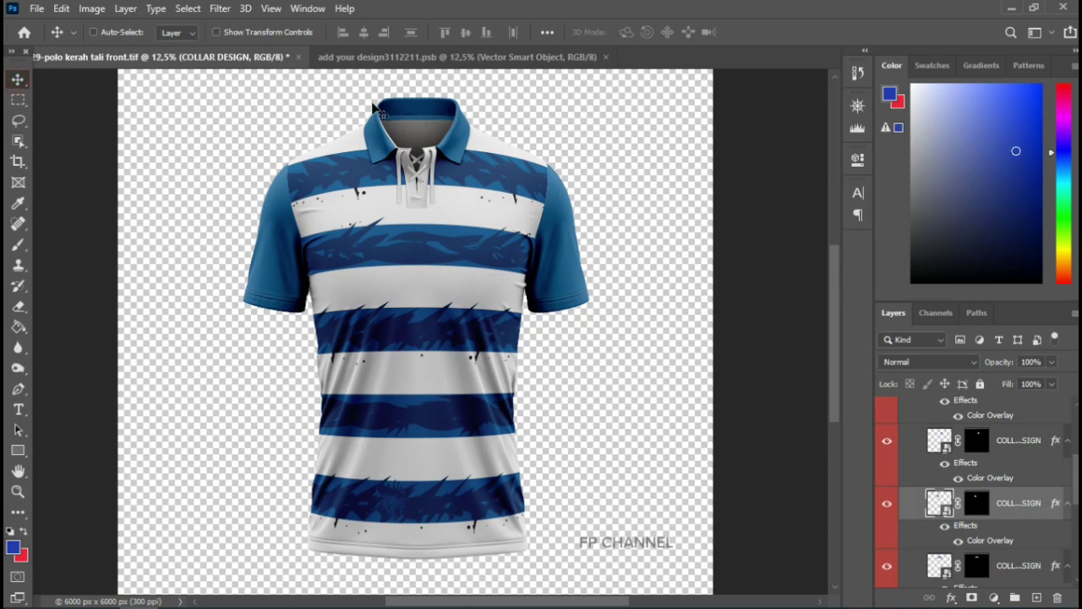
drag(391, 153, 385, 149)
- Expand the PARTS group and select its cord layer
scroll(1069, 471, down, 2)
scroll(972, 491, down, 2)
scroll(972, 491, down, 1)
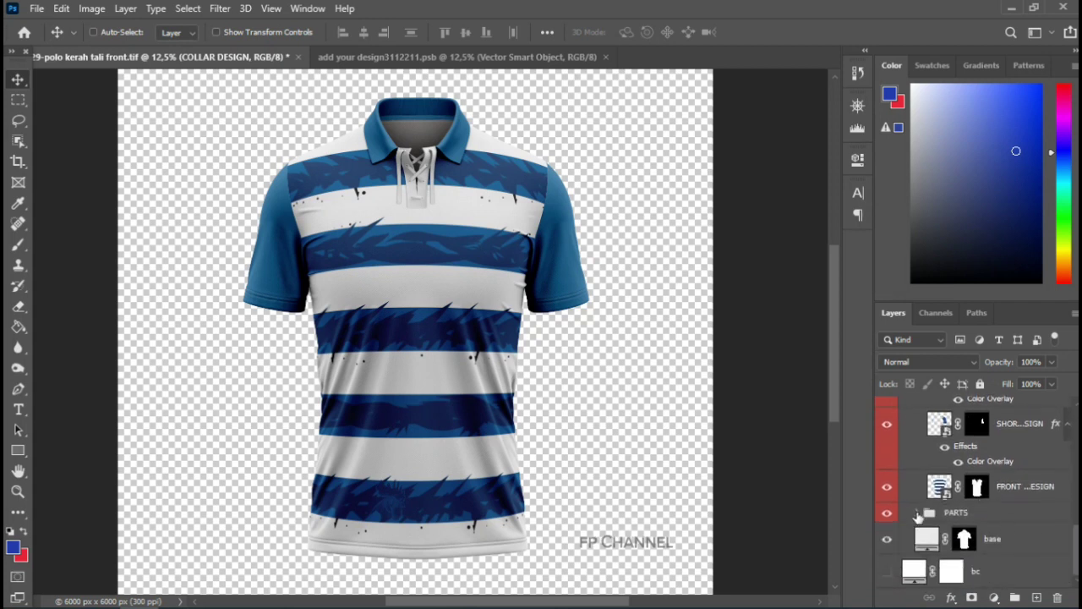
click(918, 512)
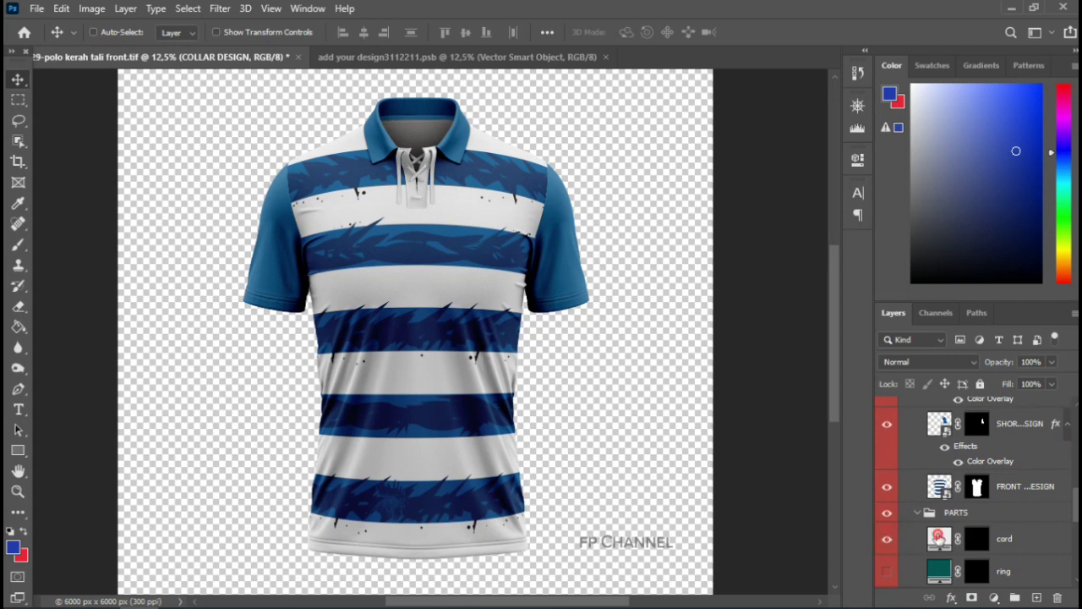
click(938, 539)
- Recolour the cord fill layer to blue 3475a6
double_click(939, 538)
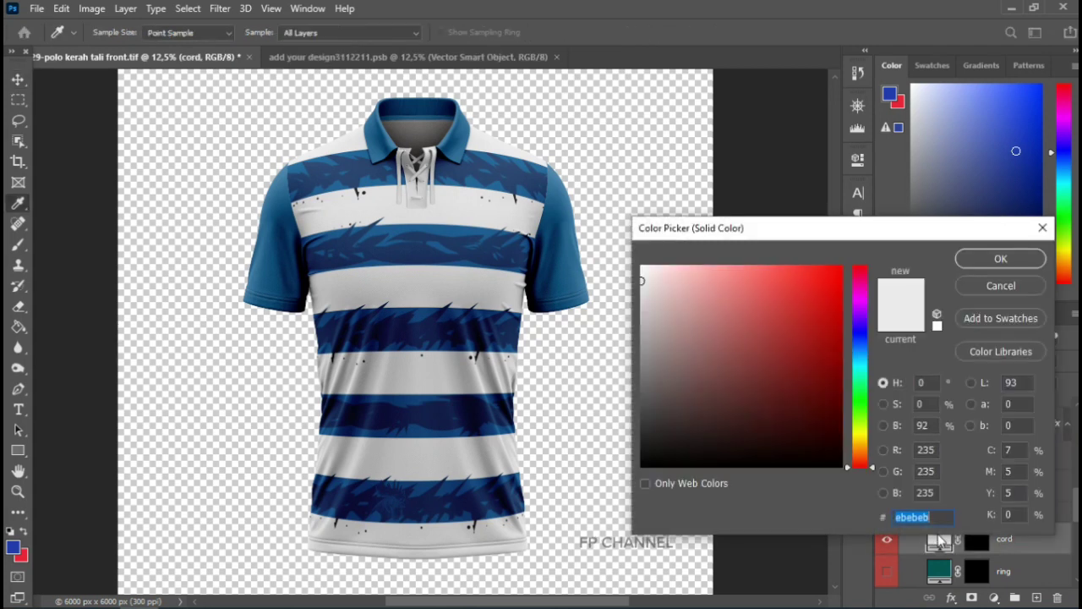
text(3475a6)
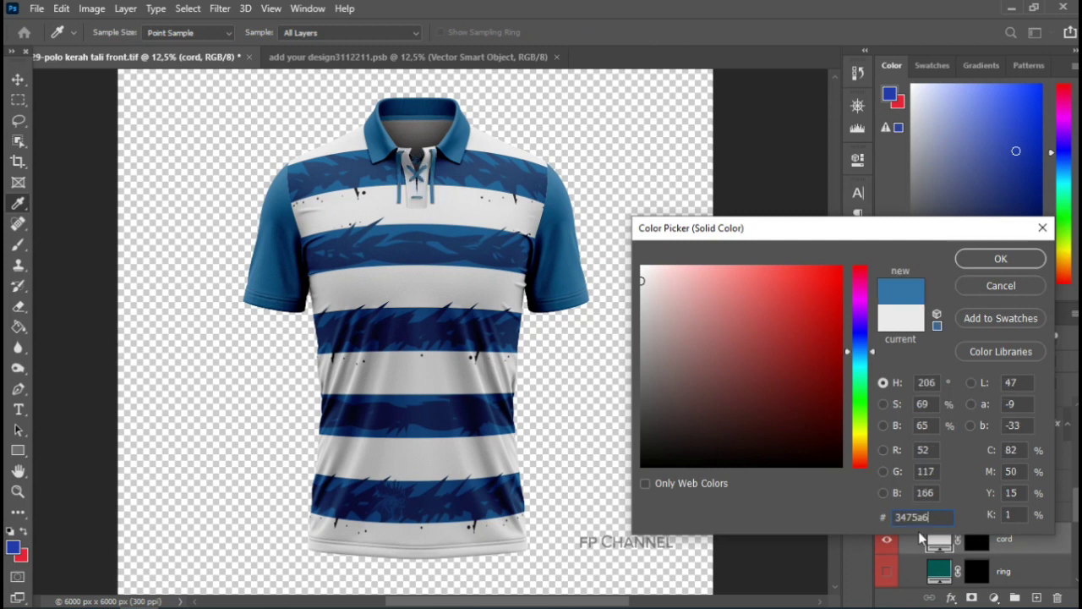
key(Return)
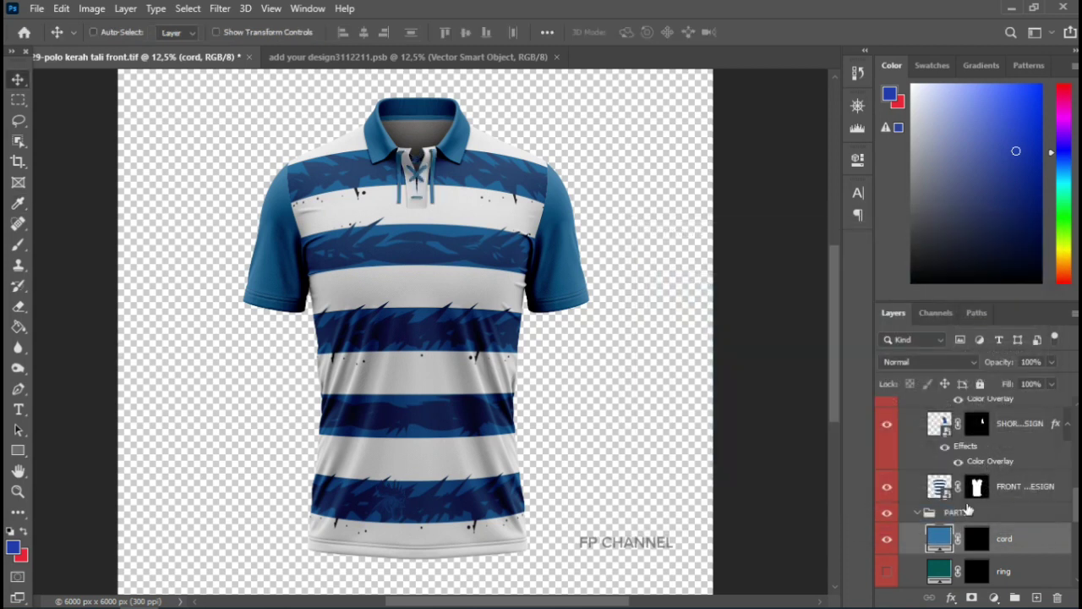
drag(1076, 500, 1076, 517)
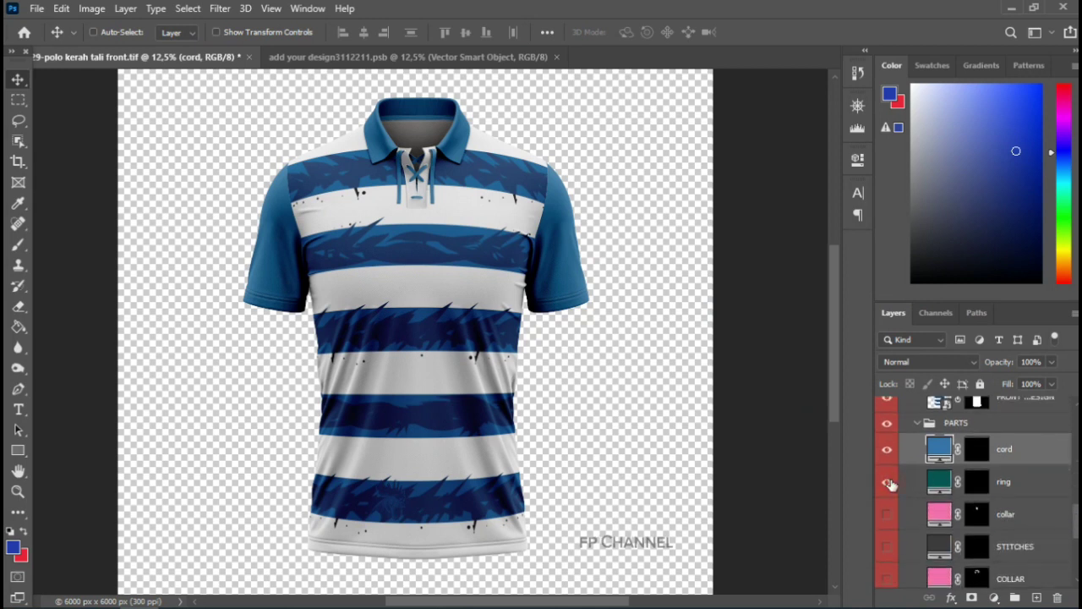
- Recolour the ring fill layer to the same blue 3475a6
double_click(936, 482)
text(3475a6)
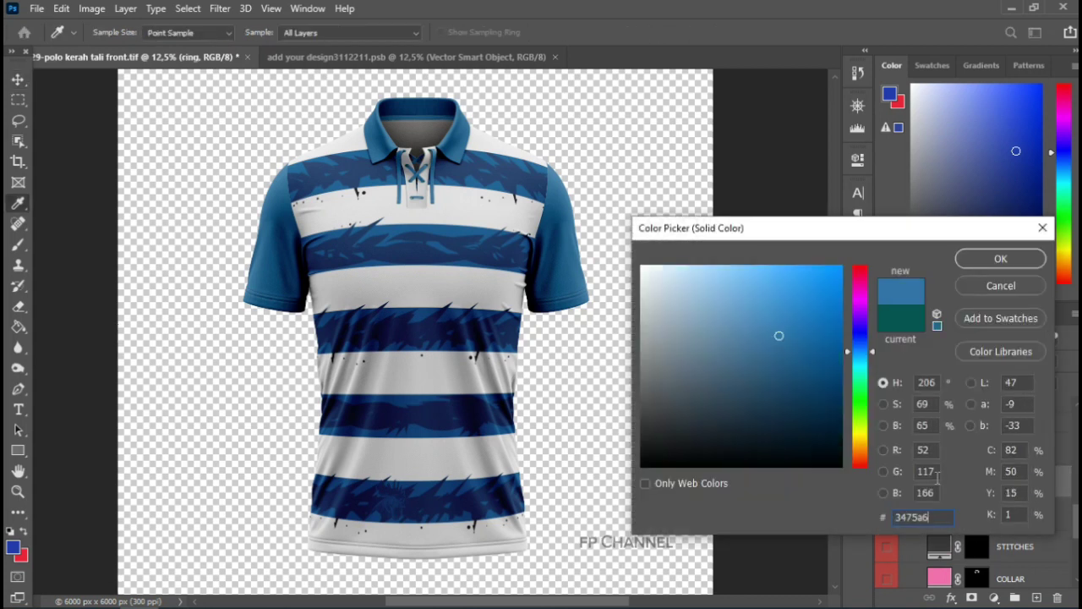
key(Return)
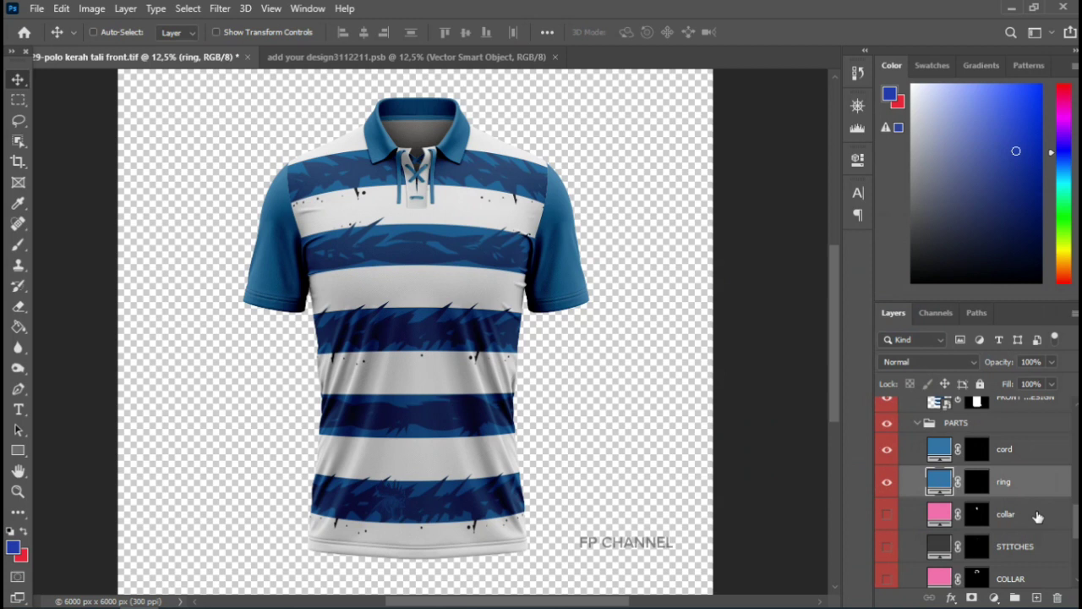
drag(1075, 522, 1076, 541)
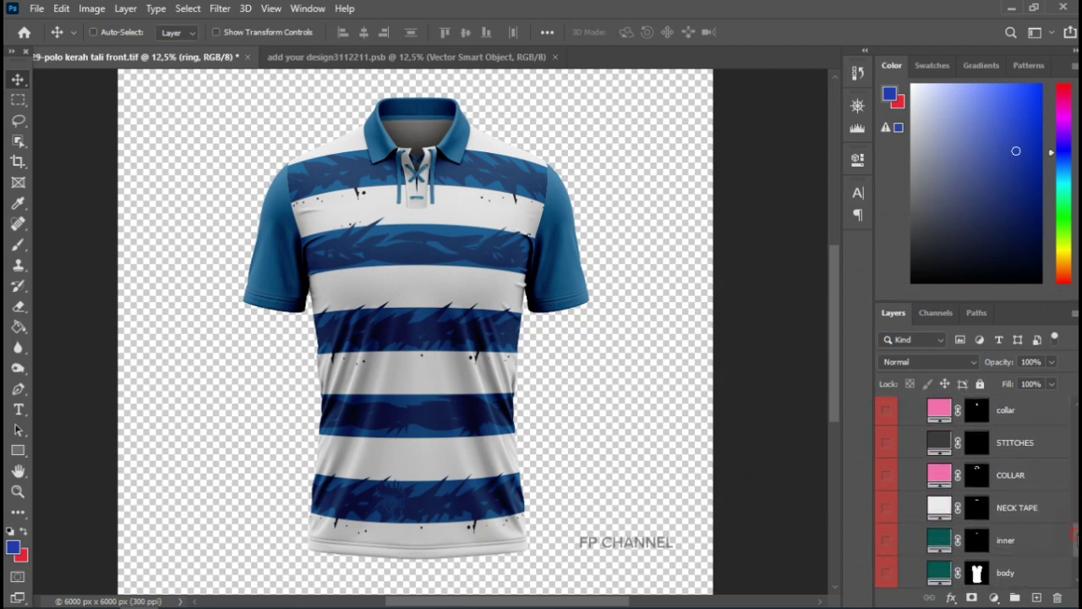
scroll(1074, 531, down, 3)
scroll(976, 492, up, 8)
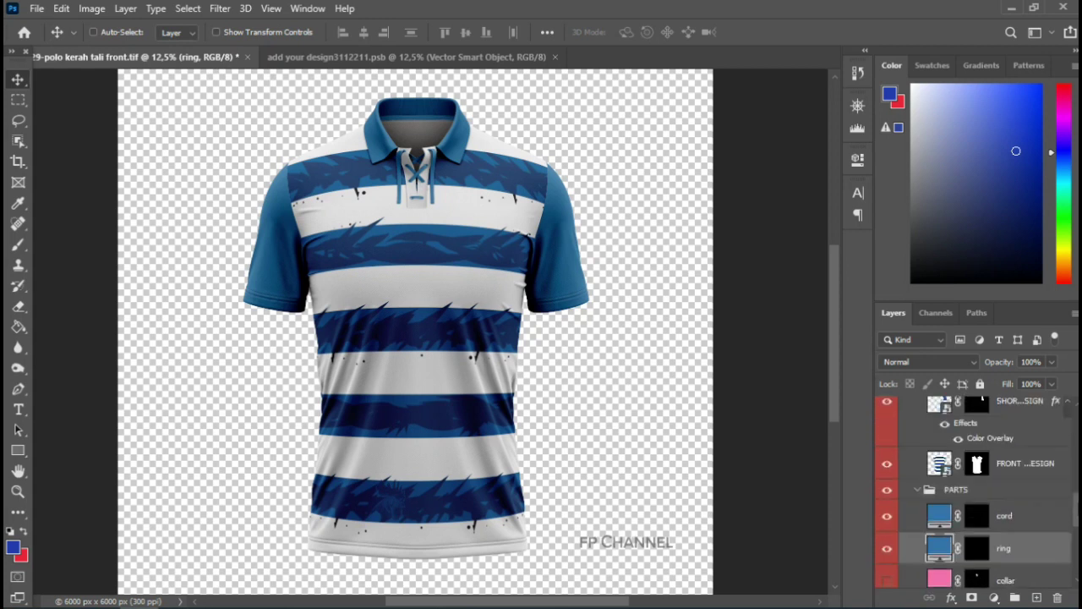
scroll(981, 497, down, 3)
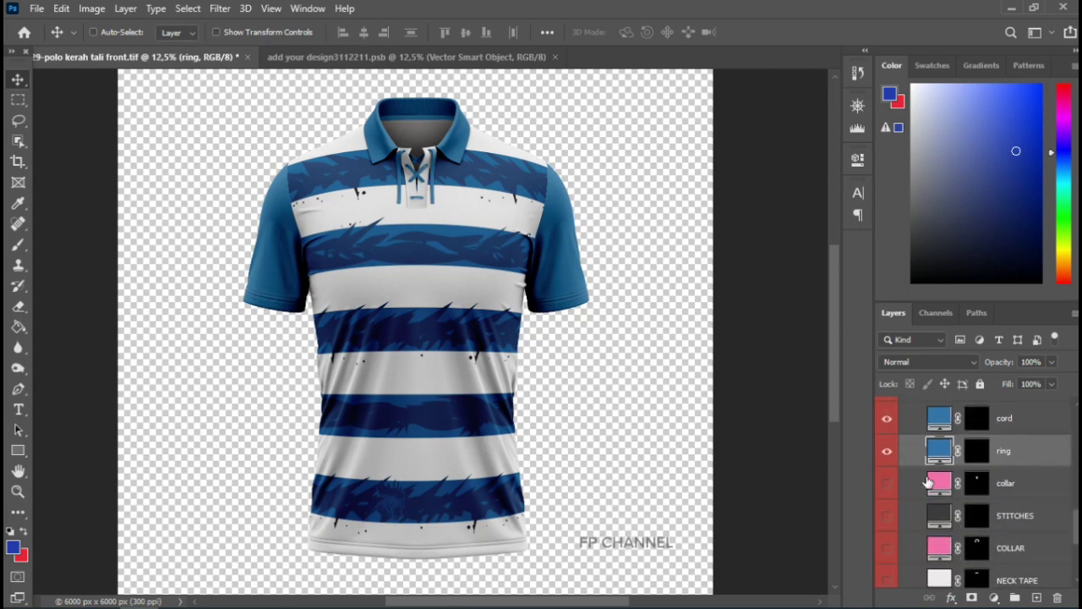
- Recolour the collar fill to blue 3475a6 and make it visible
click(888, 483)
click(889, 484)
double_click(938, 484)
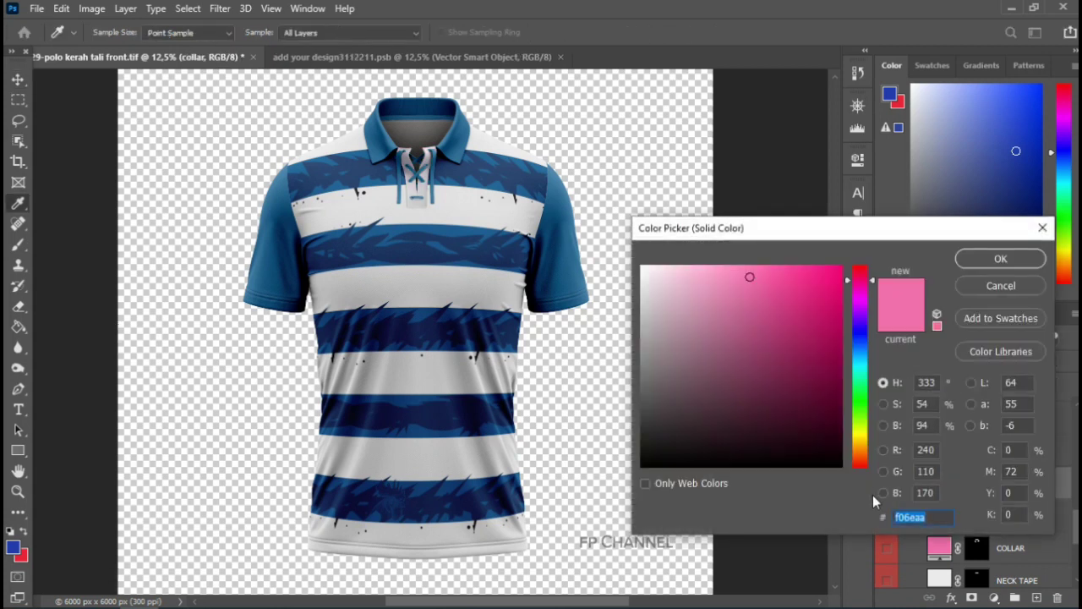
text(3475a6)
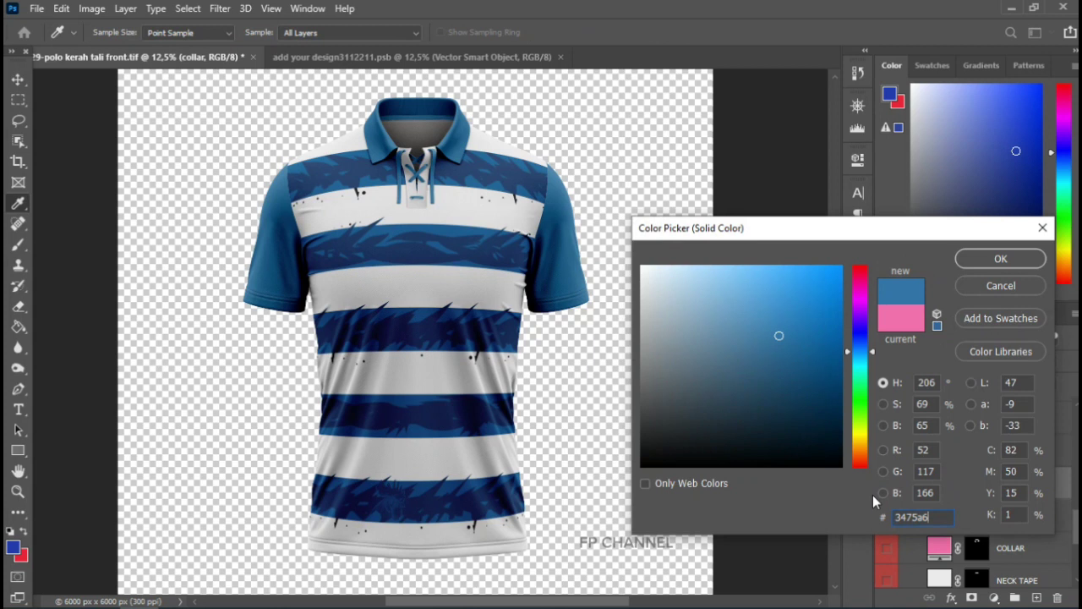
key(Return)
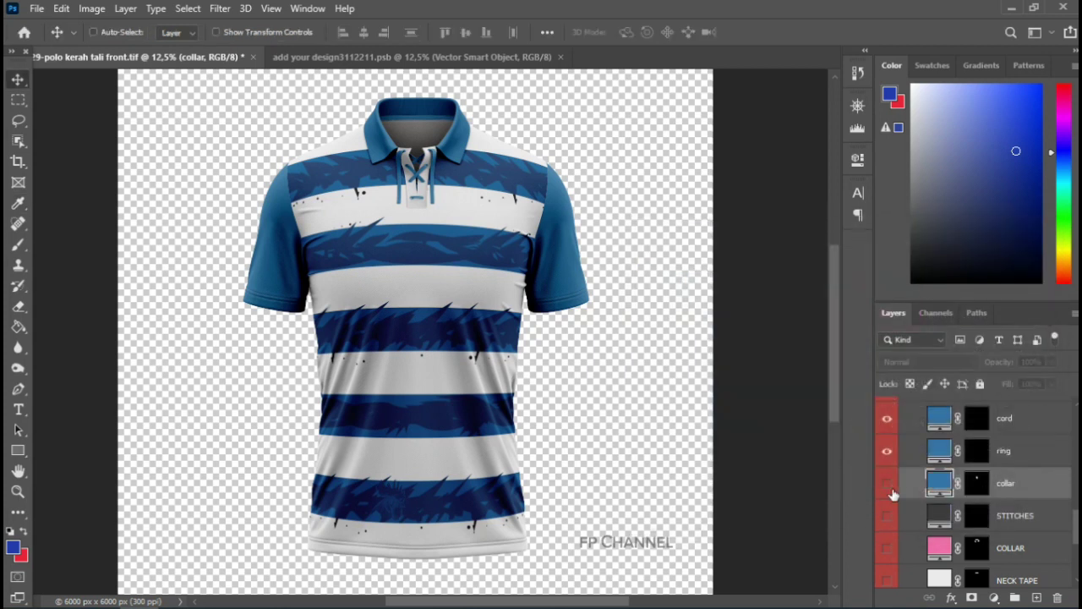
click(886, 488)
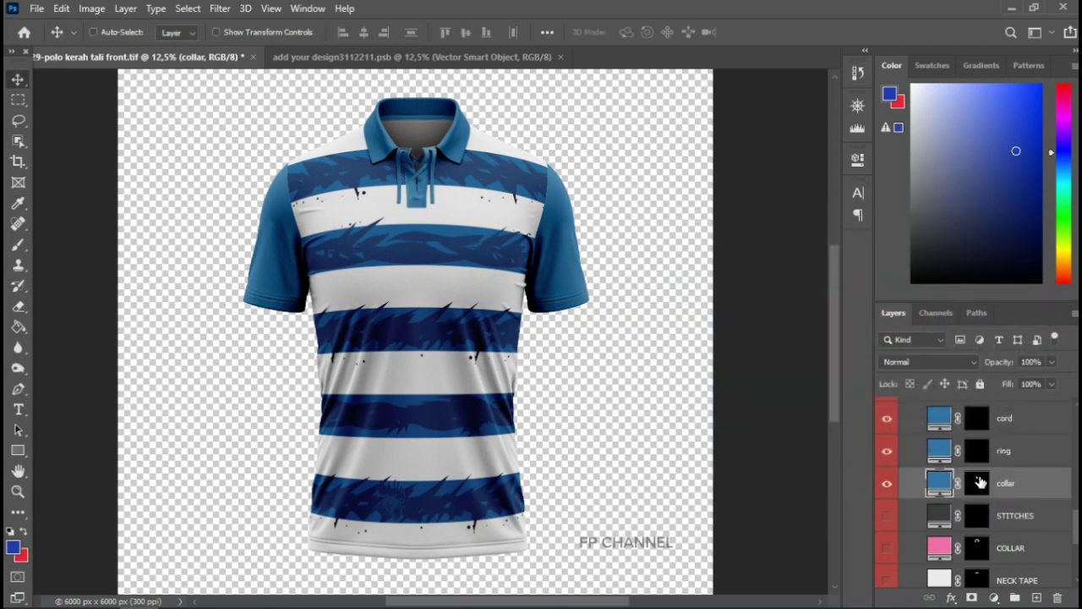
- Change the cord fill colour to pure white
drag(1074, 531, 1074, 515)
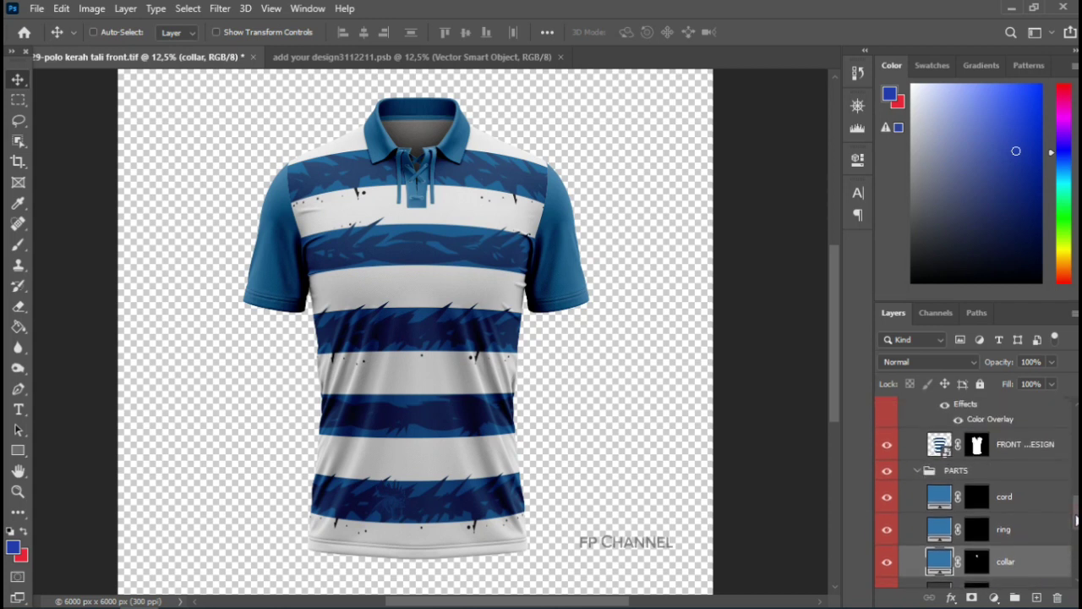
double_click(939, 501)
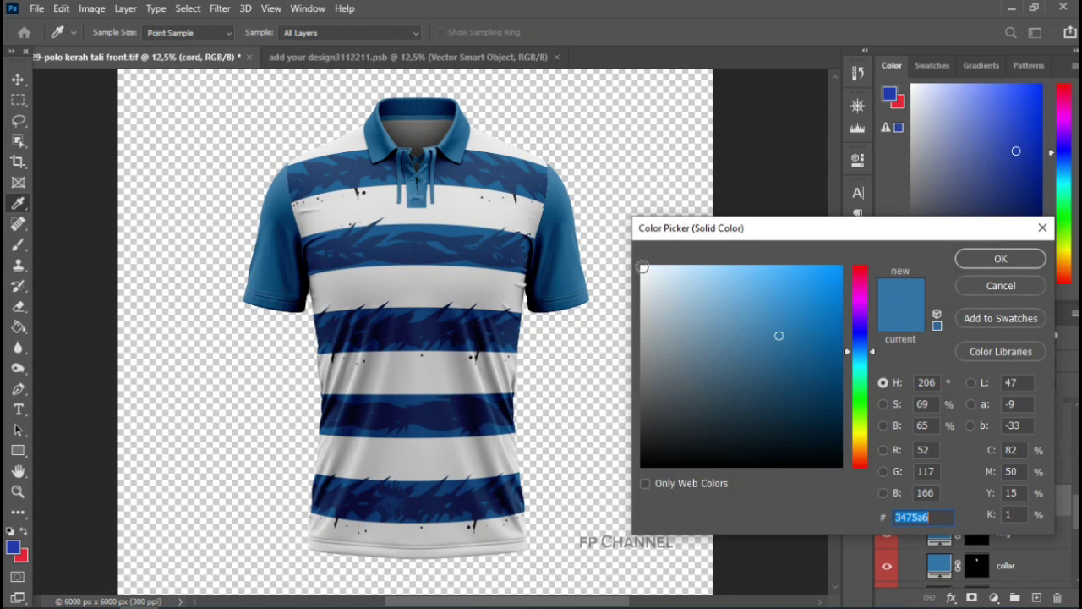
click(642, 267)
key(Return)
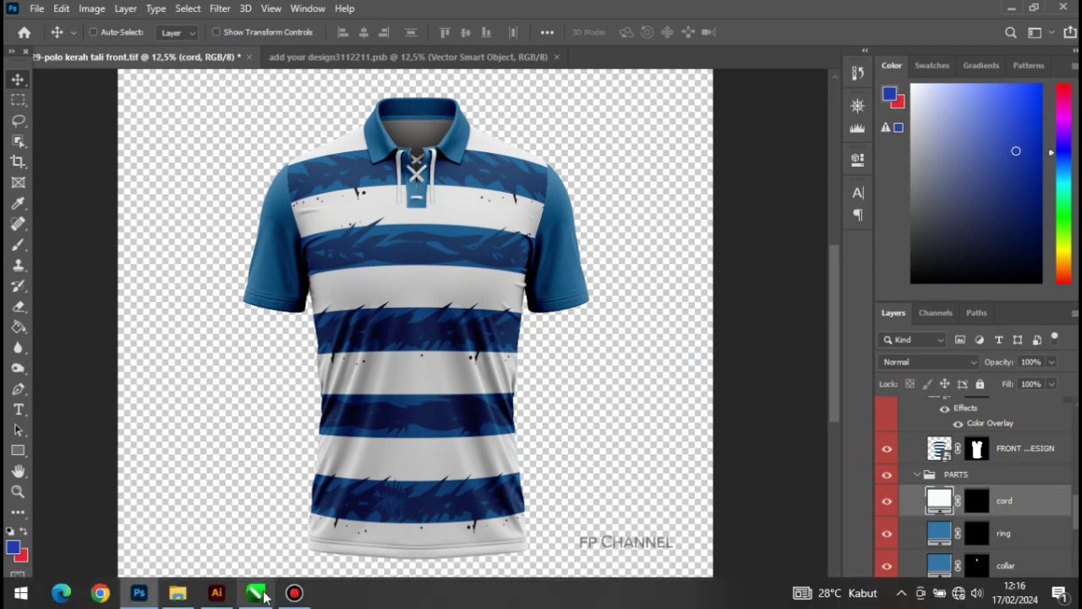
- In Illustrator, hide the striped artwork on both artboards
click(217, 592)
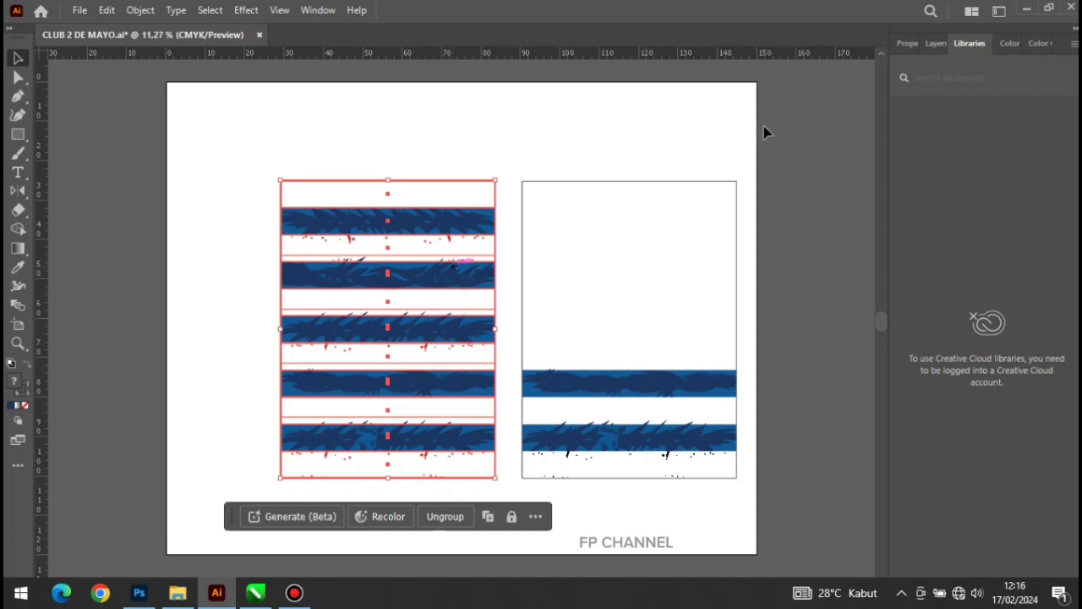
click(934, 44)
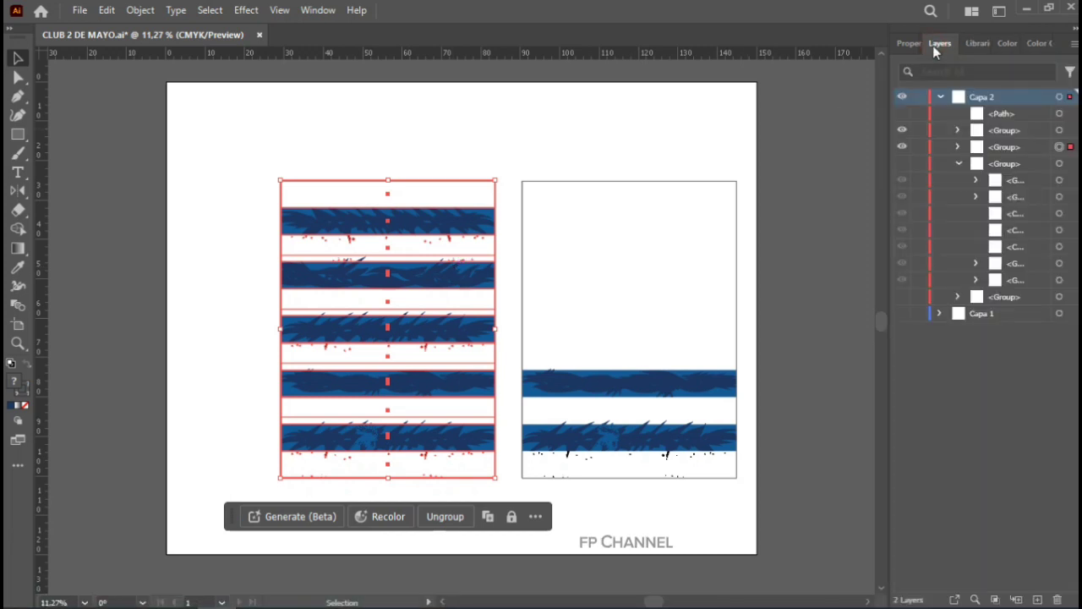
click(902, 147)
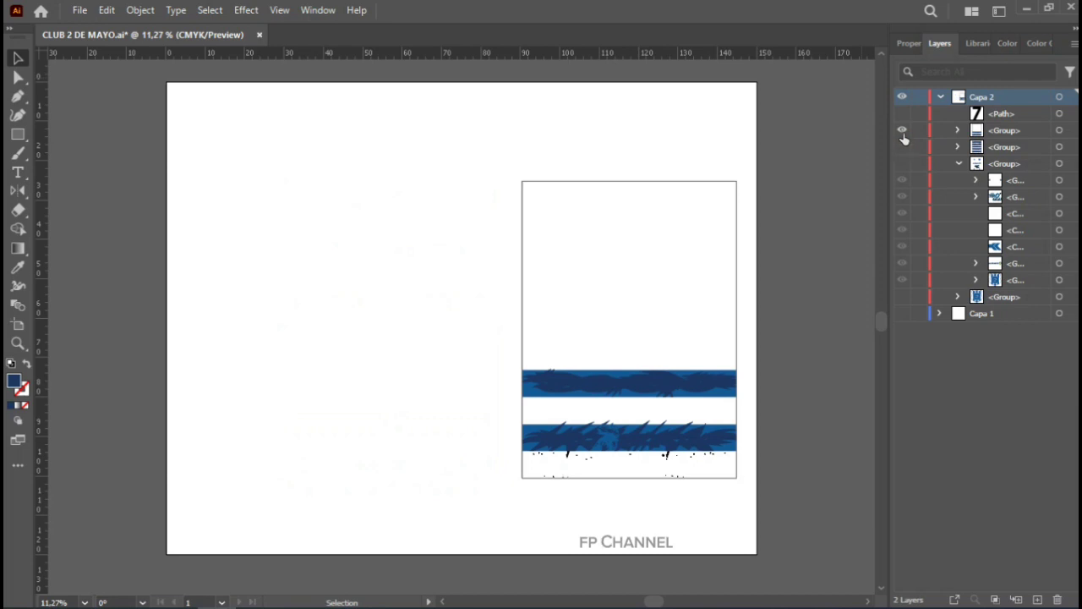
click(902, 130)
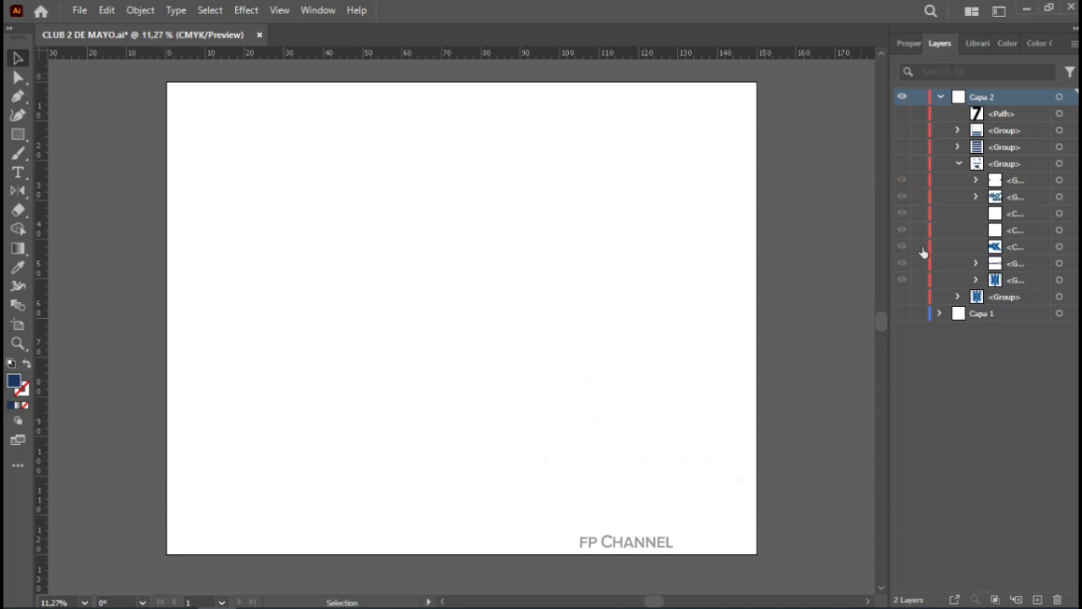
- Hide the round icons, ZERO GRAU, arrow and continental logos, then drag the shield into Photoshop
click(903, 164)
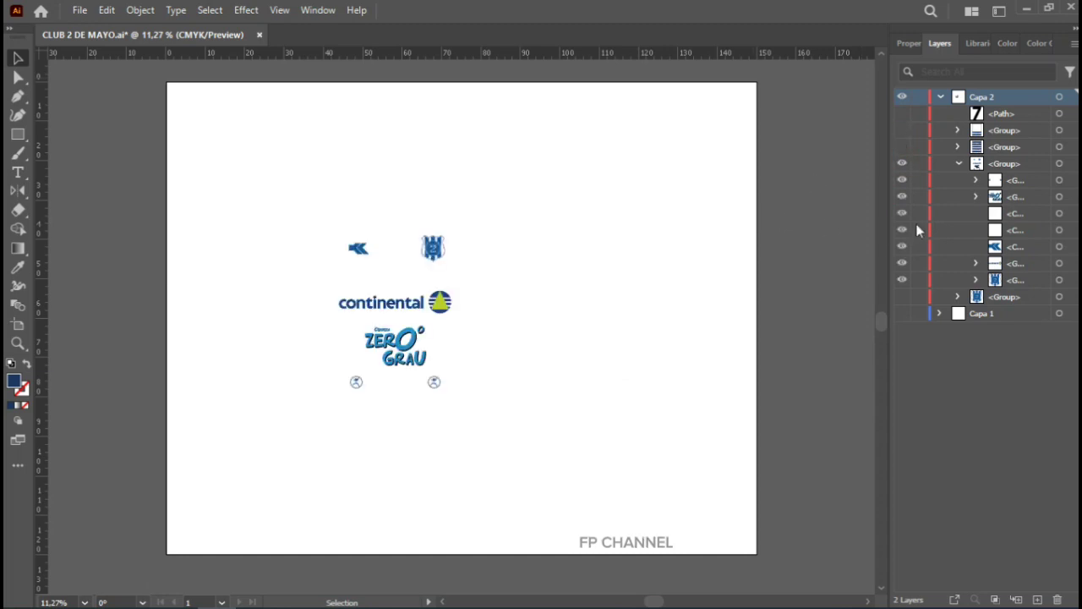
click(902, 181)
click(902, 213)
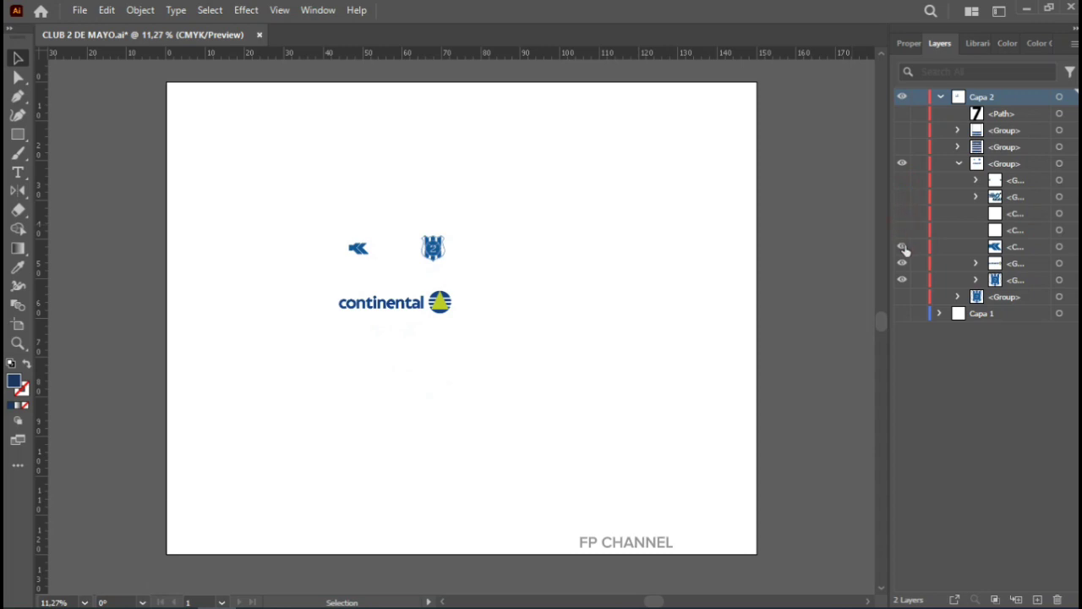
click(902, 246)
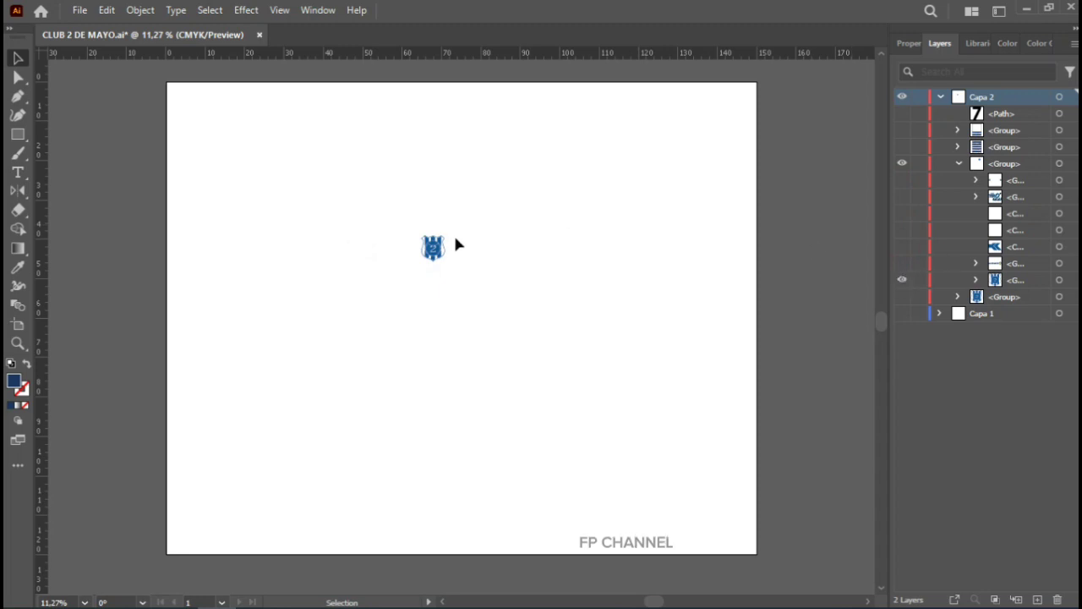
click(436, 249)
mouse_move(437, 248)
mouse_down()
mouse_move(417, 316)
mouse_move(144, 601)
mouse_move(468, 291)
mouse_up()
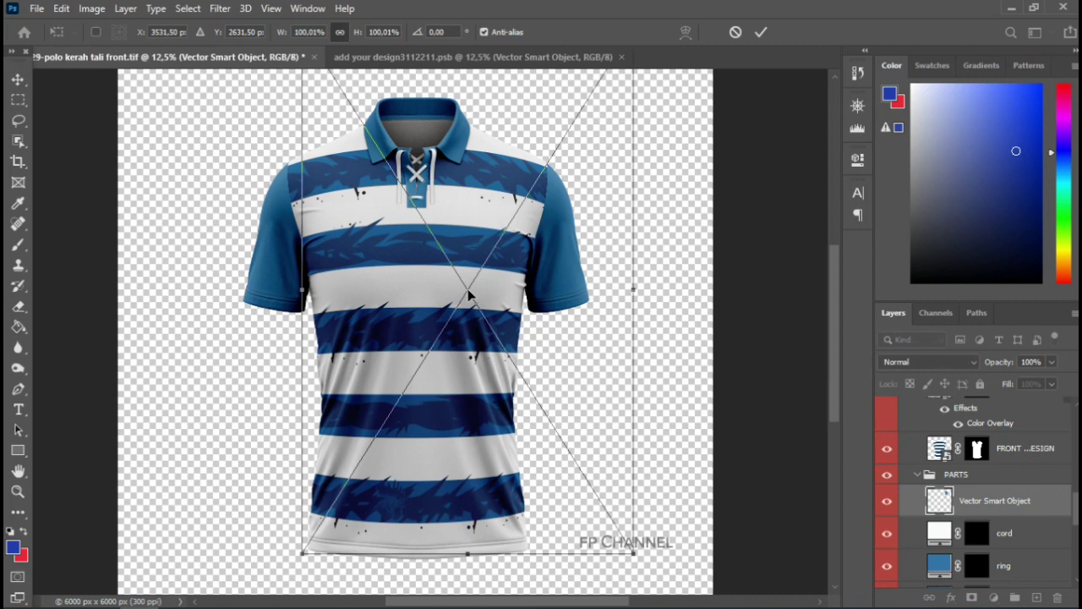
- Cancel the logo placement and select the FRONT VIEW DESIGN layer as target
key(Escape)
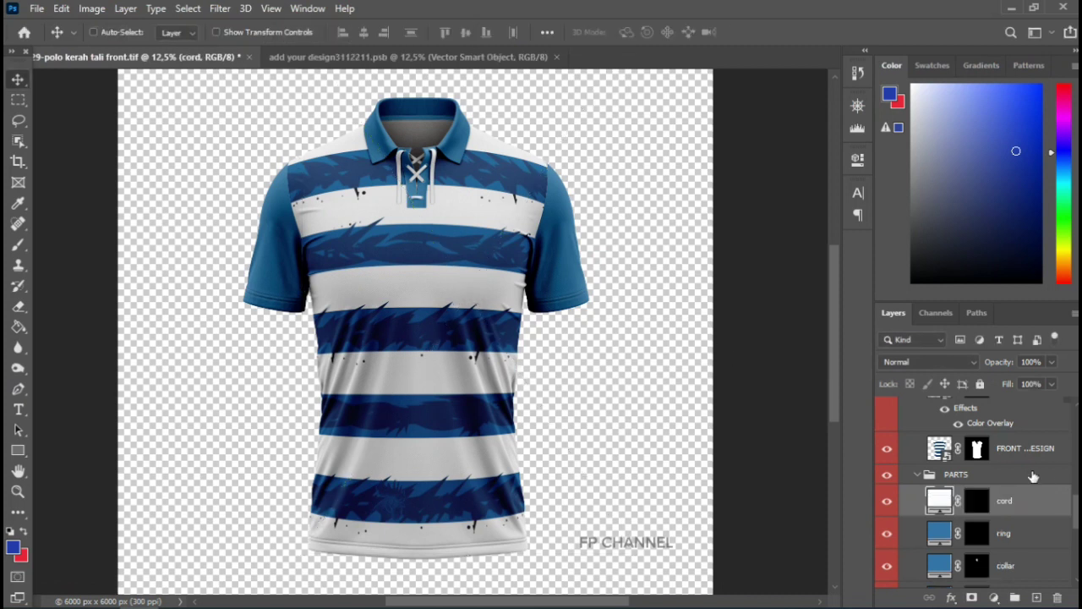
scroll(1026, 506, up, 3)
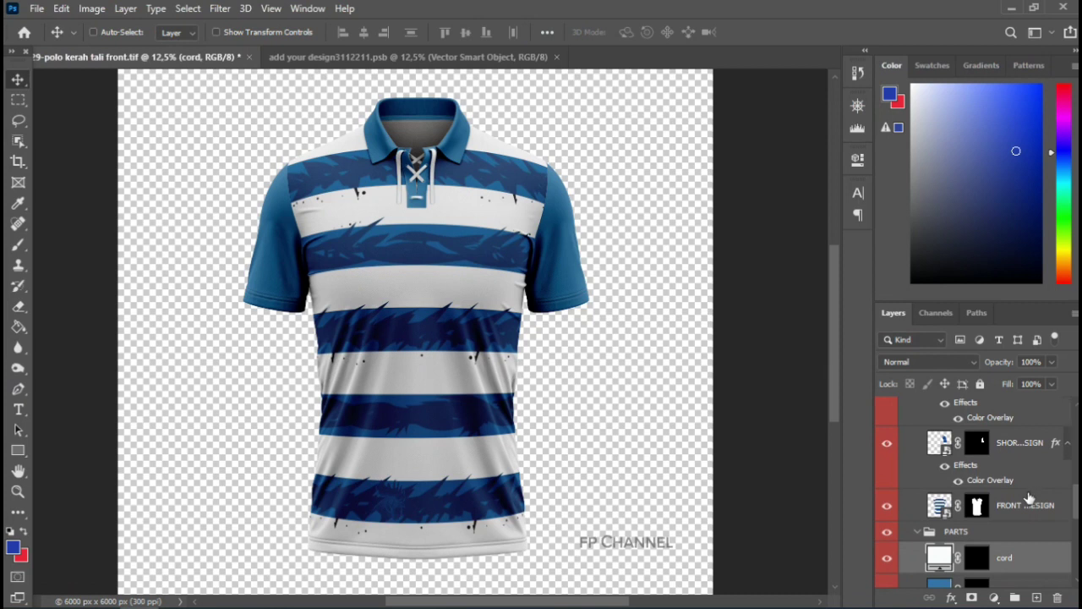
click(1025, 505)
scroll(1014, 507, up, 1)
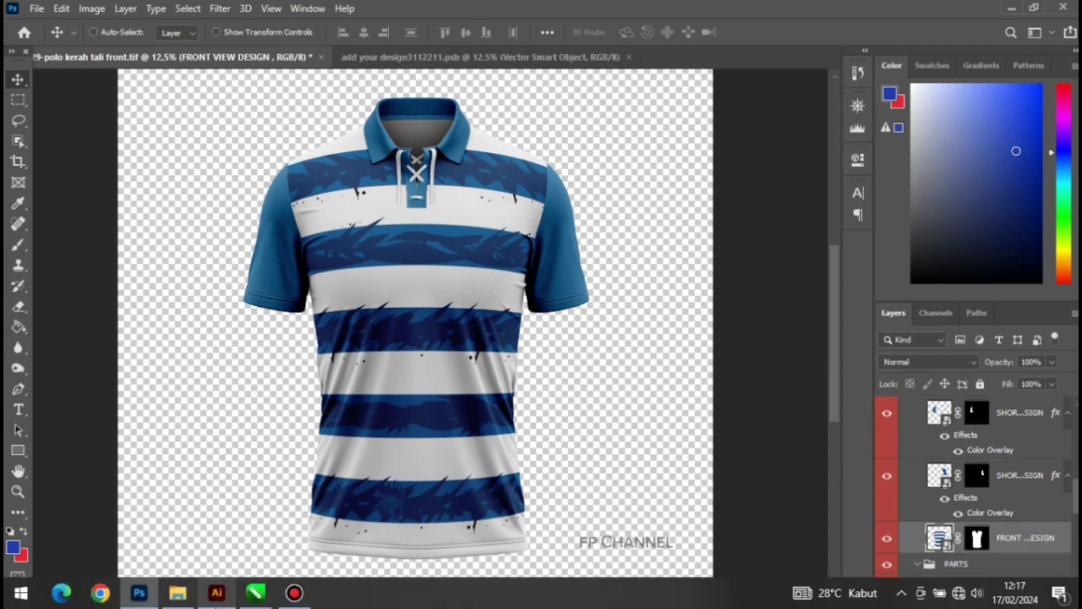
- Drag the club shield from Illustrator into the mockup again
click(218, 592)
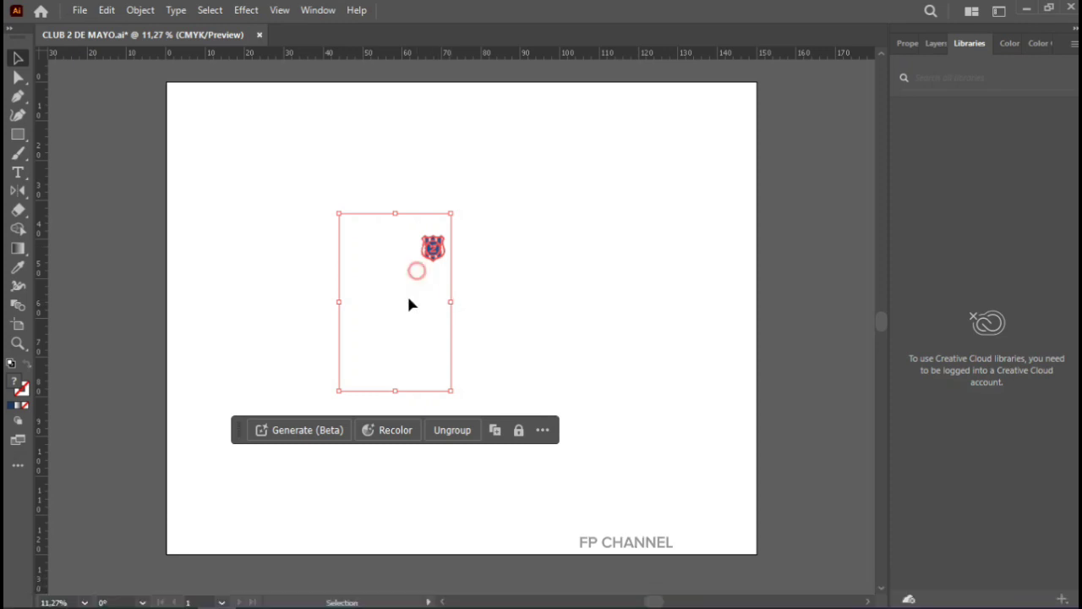
click(547, 350)
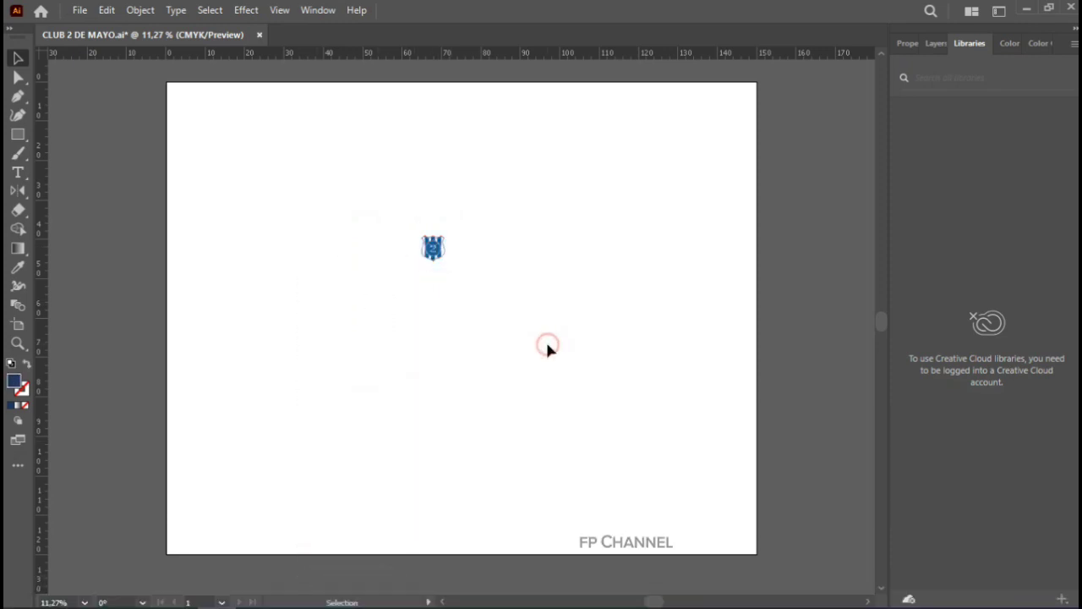
click(935, 43)
mouse_move(433, 246)
mouse_down()
mouse_move(347, 541)
mouse_move(464, 264)
mouse_move(483, 248)
mouse_up()
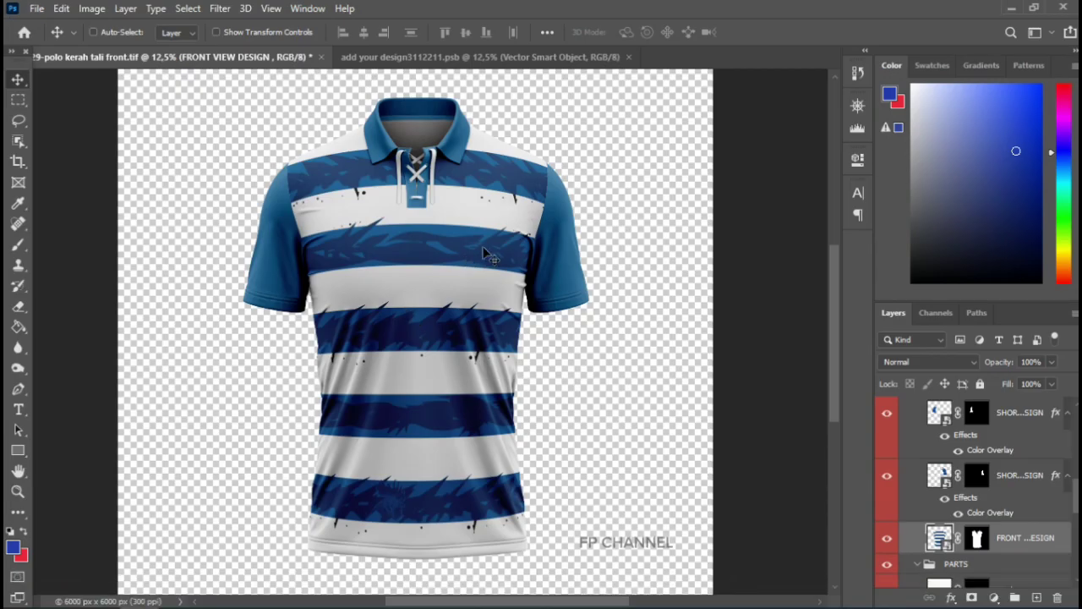
- Place the crest, scale it to about 29% and move it to the chest
drag(484, 252, 483, 252)
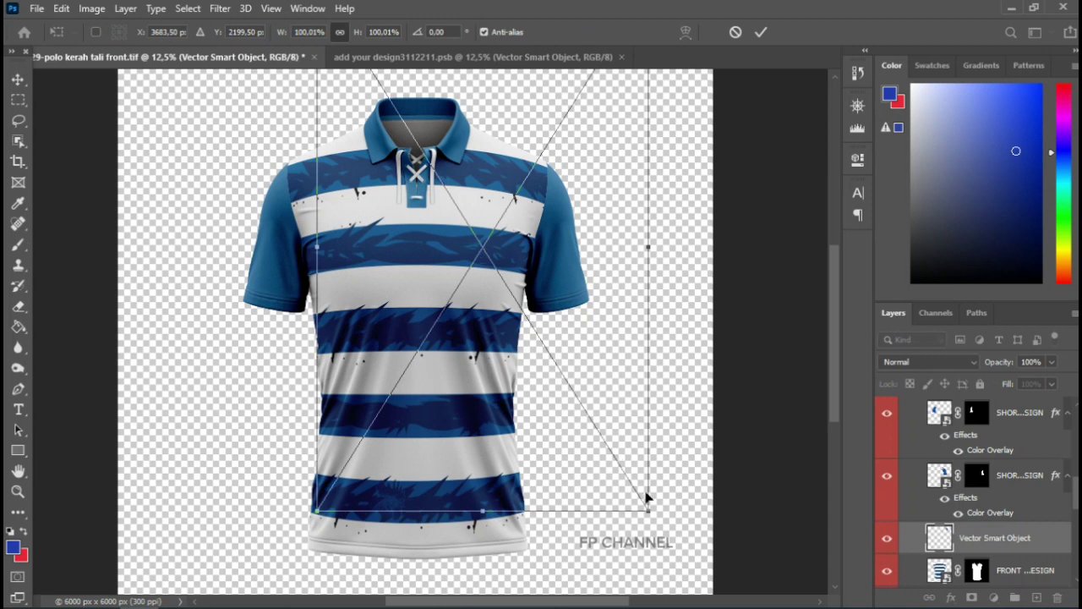
drag(646, 511, 526, 298)
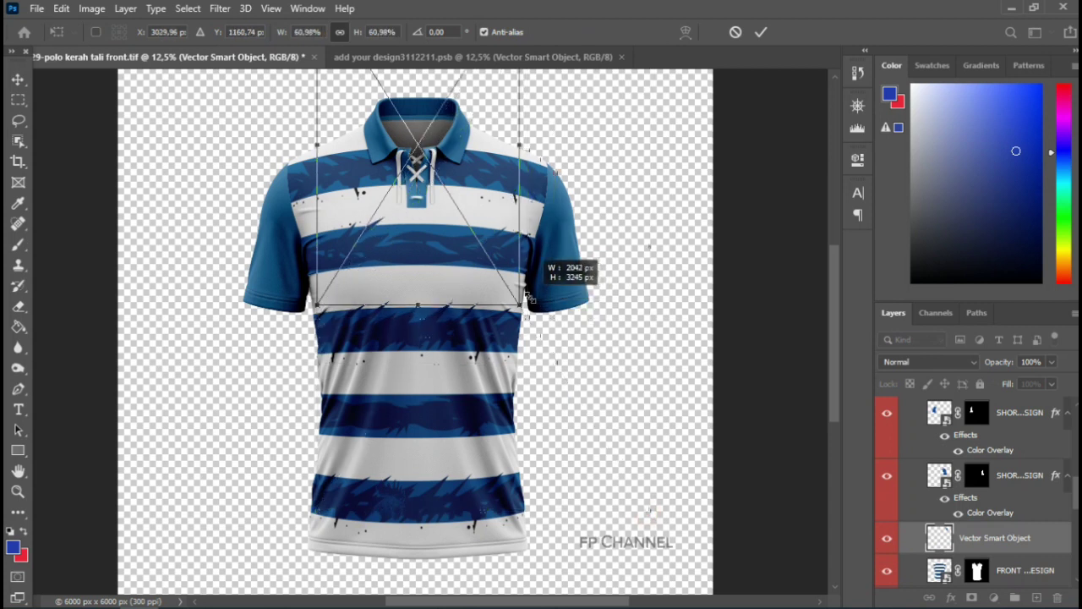
drag(521, 291, 494, 265)
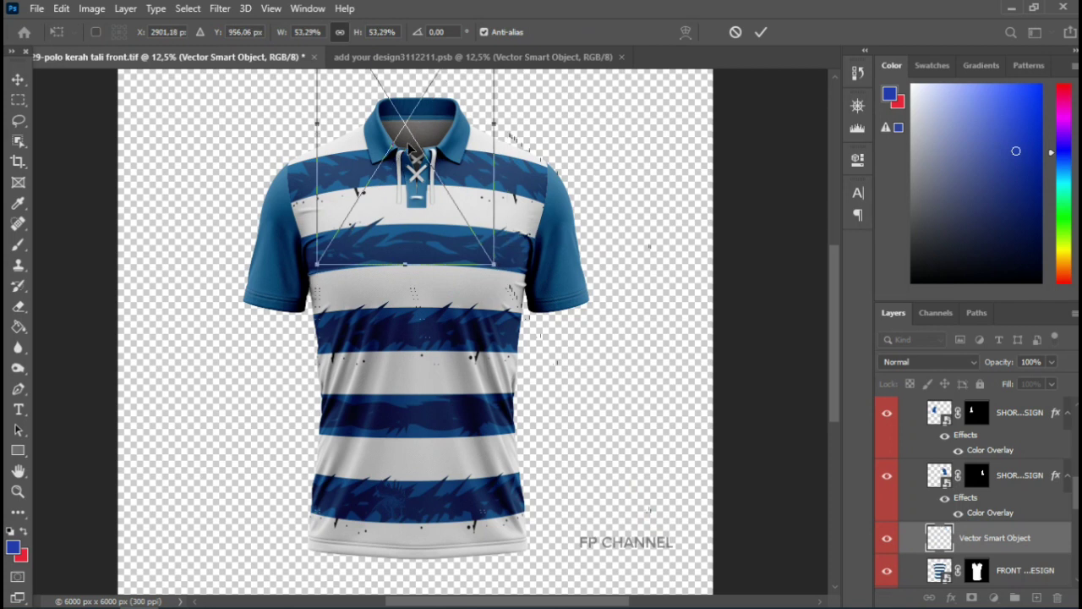
drag(407, 135, 443, 304)
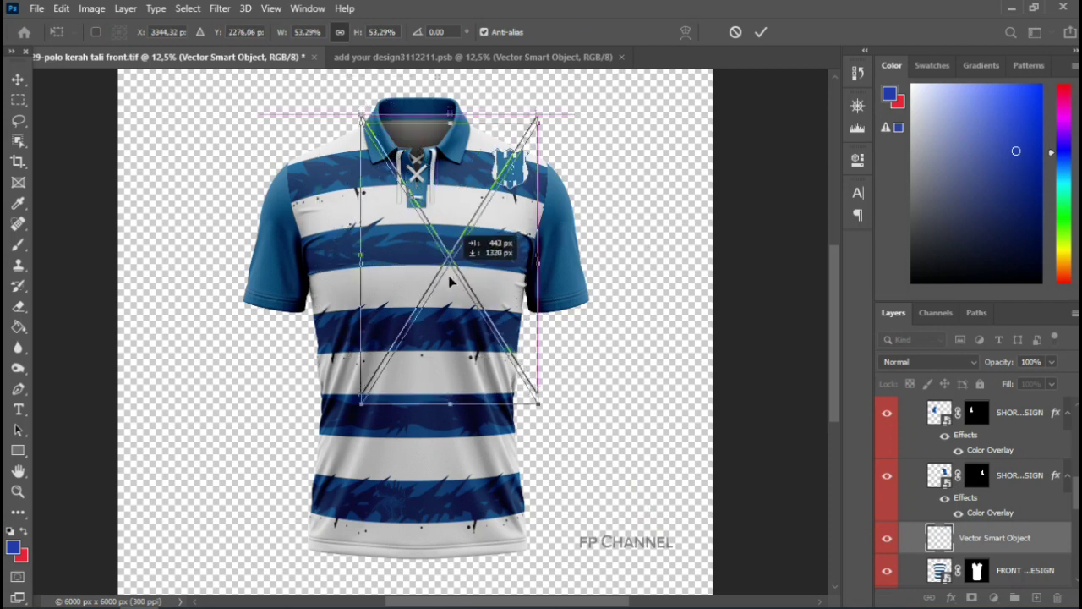
drag(443, 304, 430, 329)
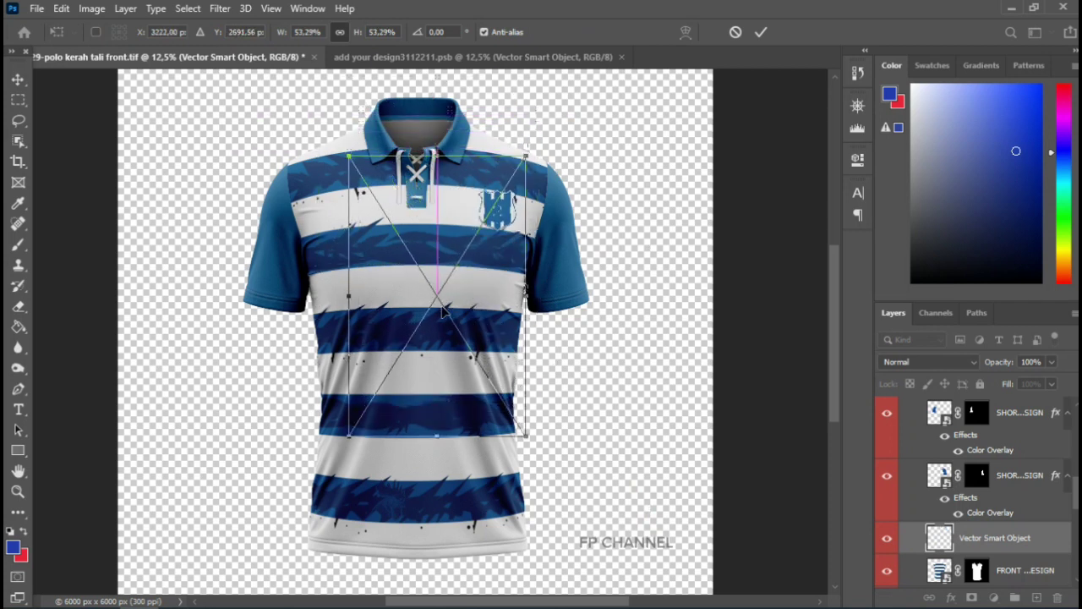
drag(524, 434, 452, 302)
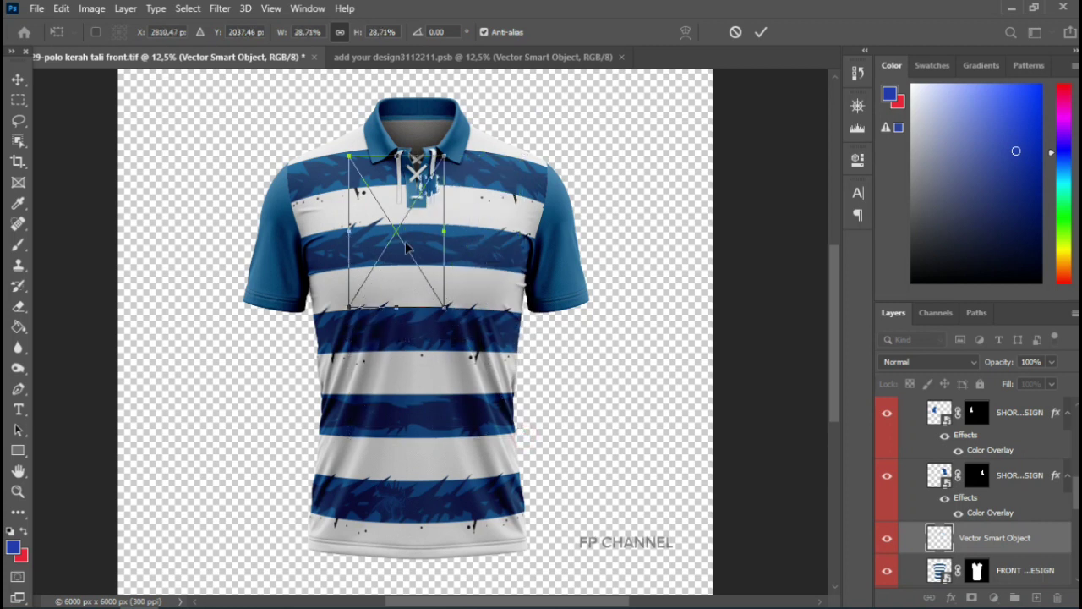
key(Return)
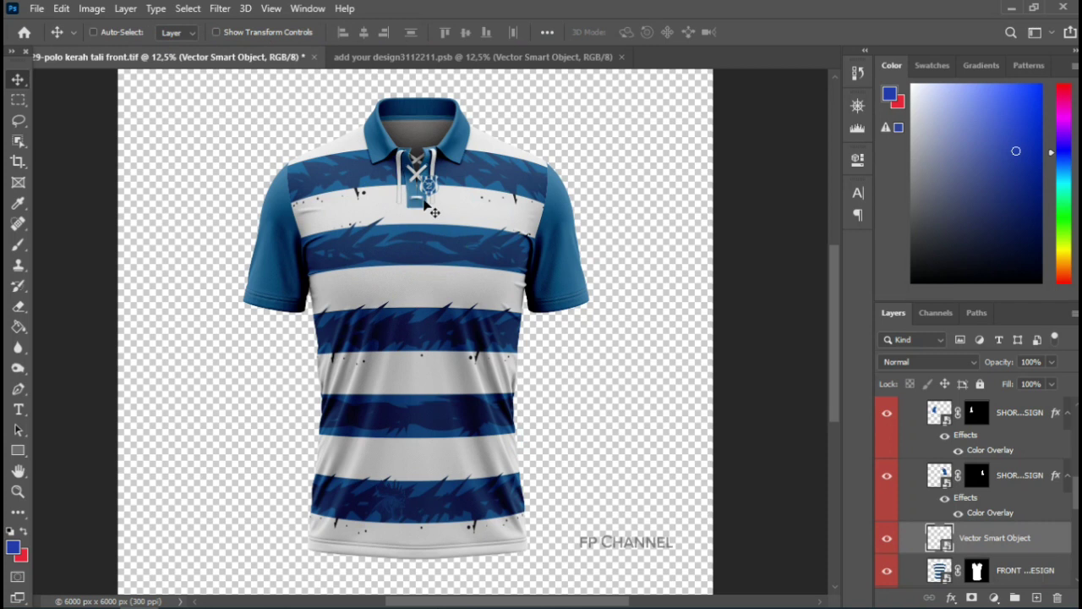
drag(428, 196, 497, 235)
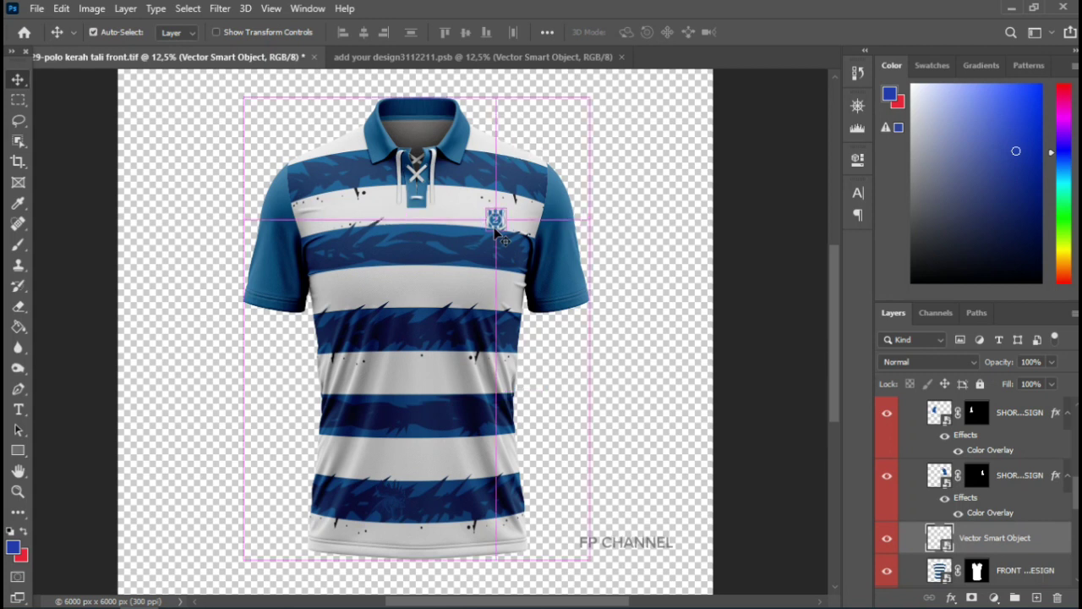
- Enlarge the chest crest to about 34% and settle it onto the chest stripe
key(ctrl+t)
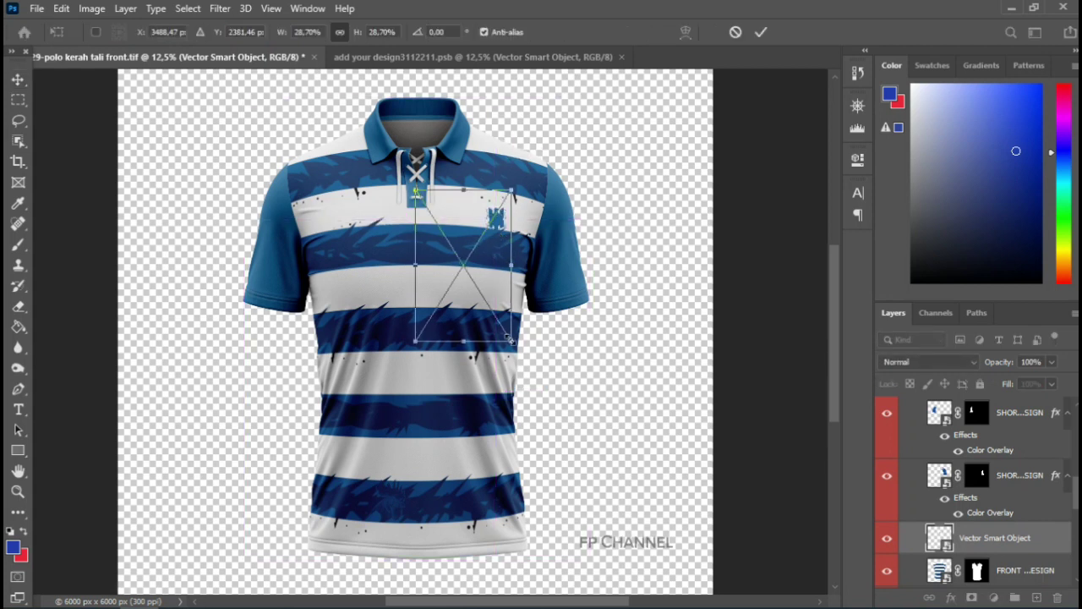
drag(513, 344, 525, 364)
drag(496, 244, 492, 246)
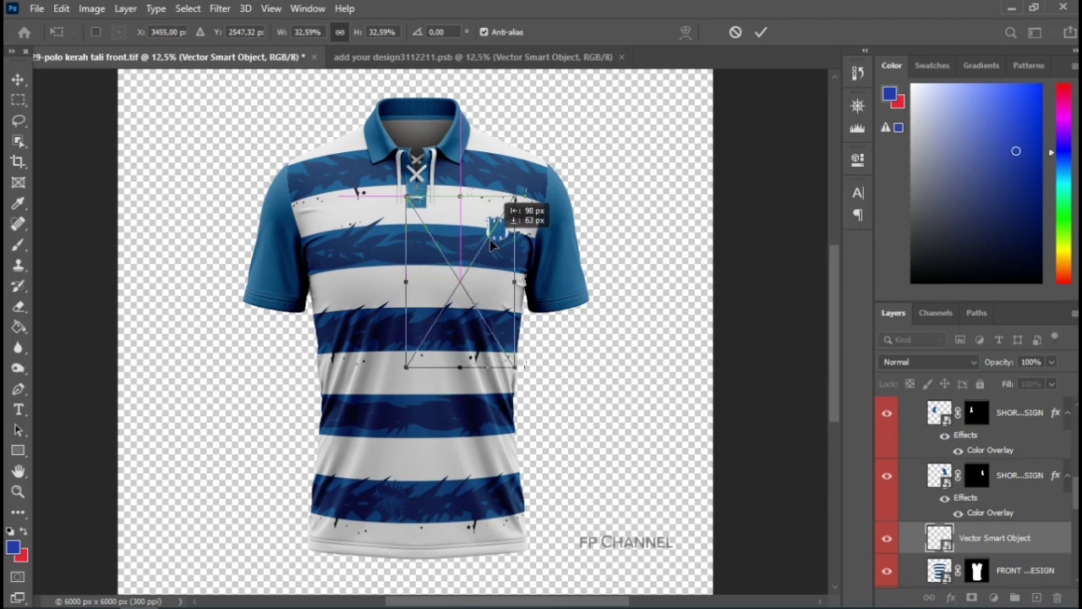
key(Return)
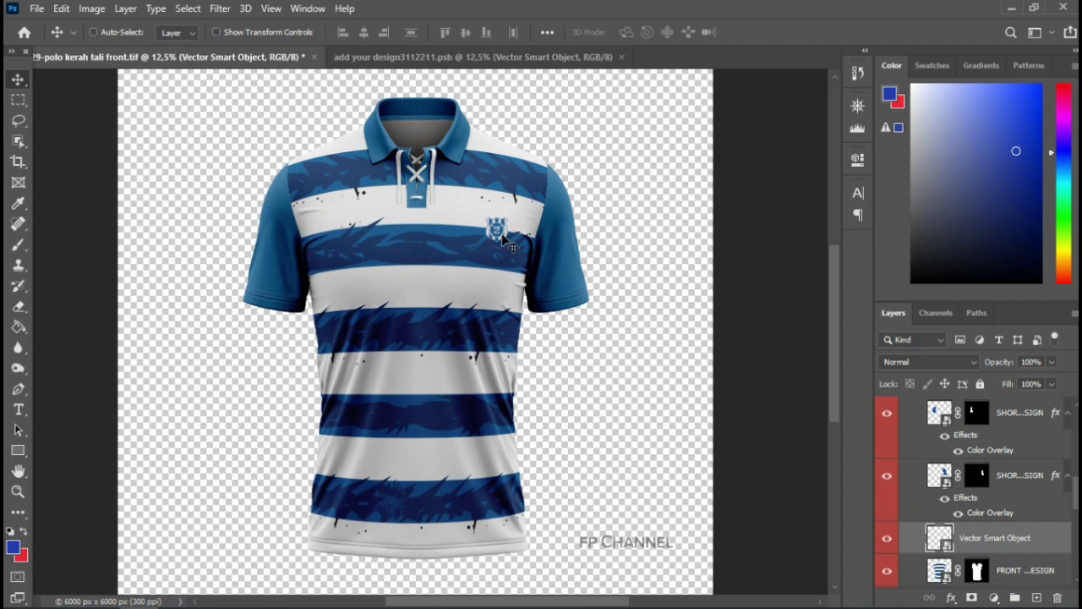
key(ctrl+t)
drag(514, 197, 524, 183)
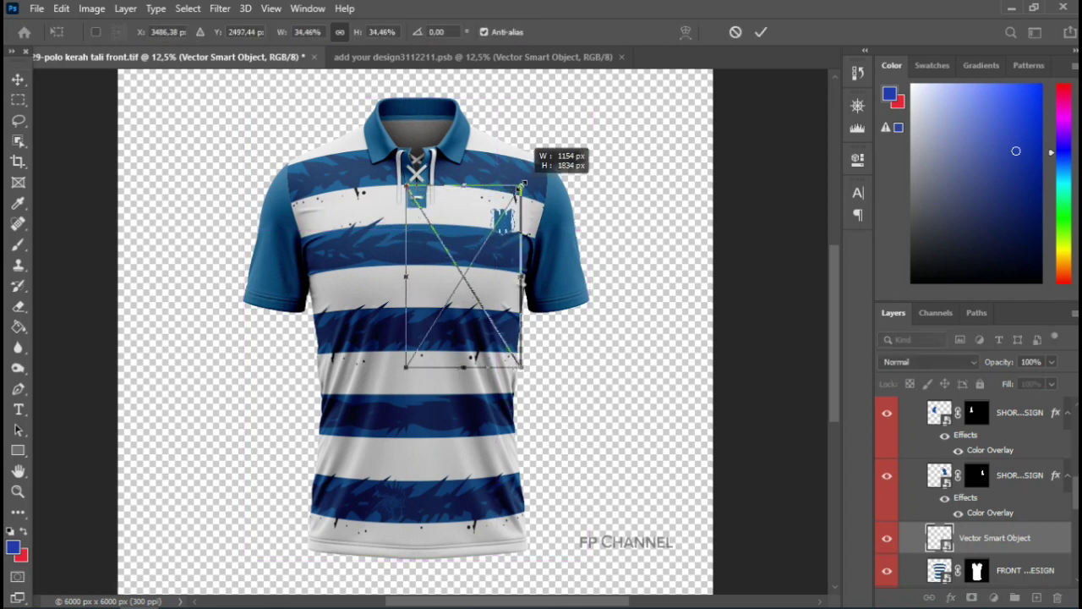
key(Return)
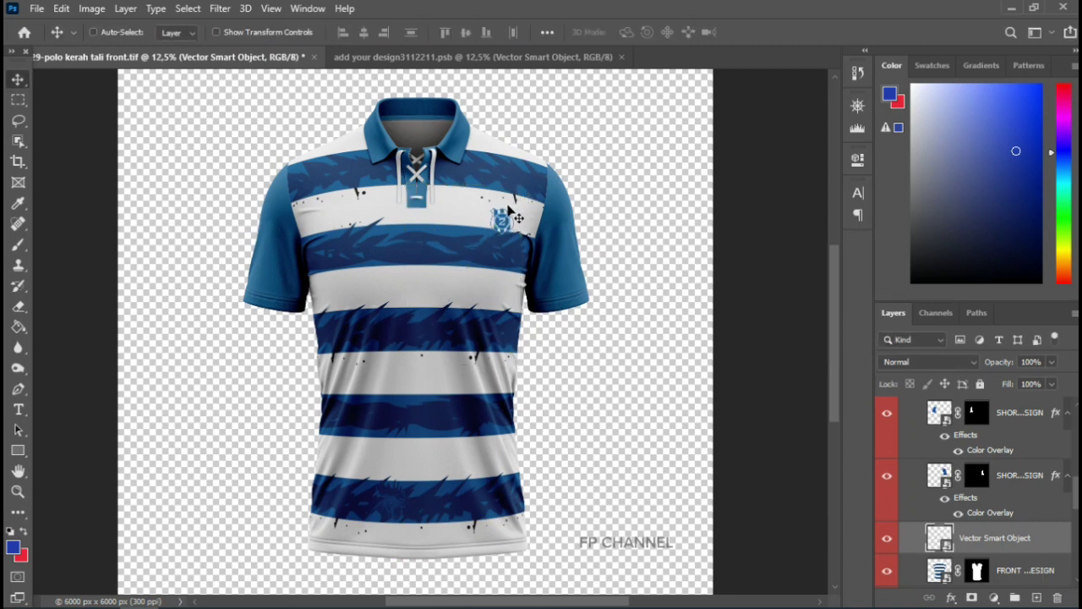
drag(510, 207, 500, 223)
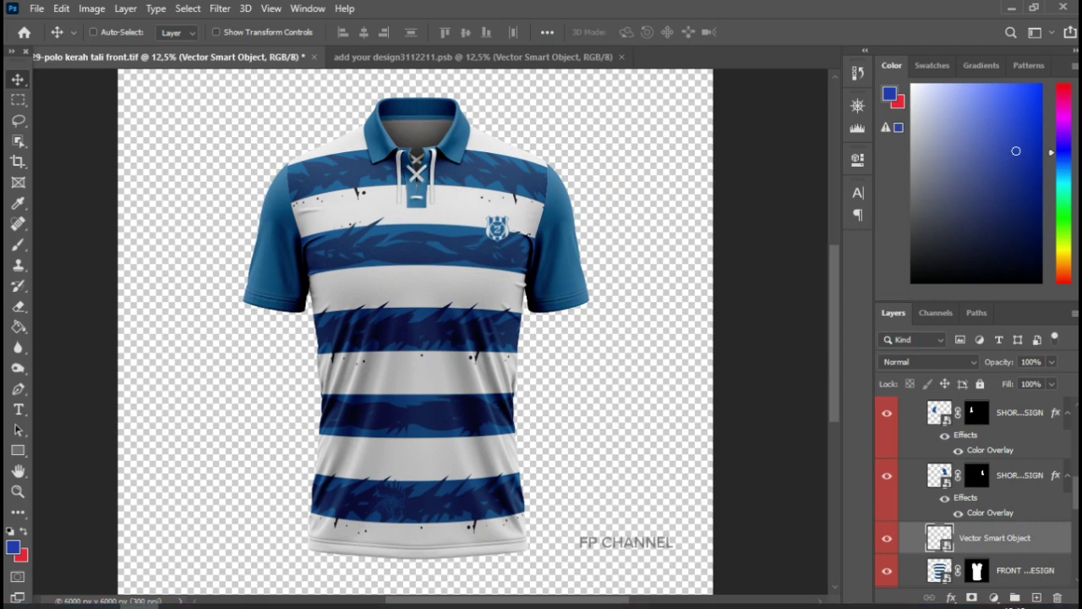
click(217, 592)
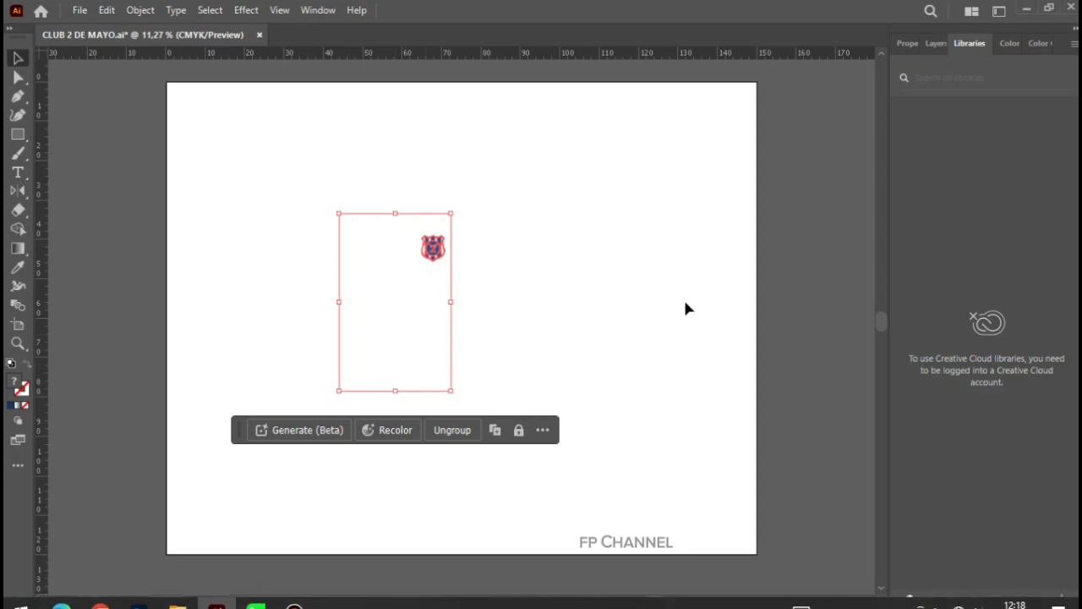
- Hide the club crest and continental logo groups, leaving only ZERO GRAU visible and selected
click(934, 44)
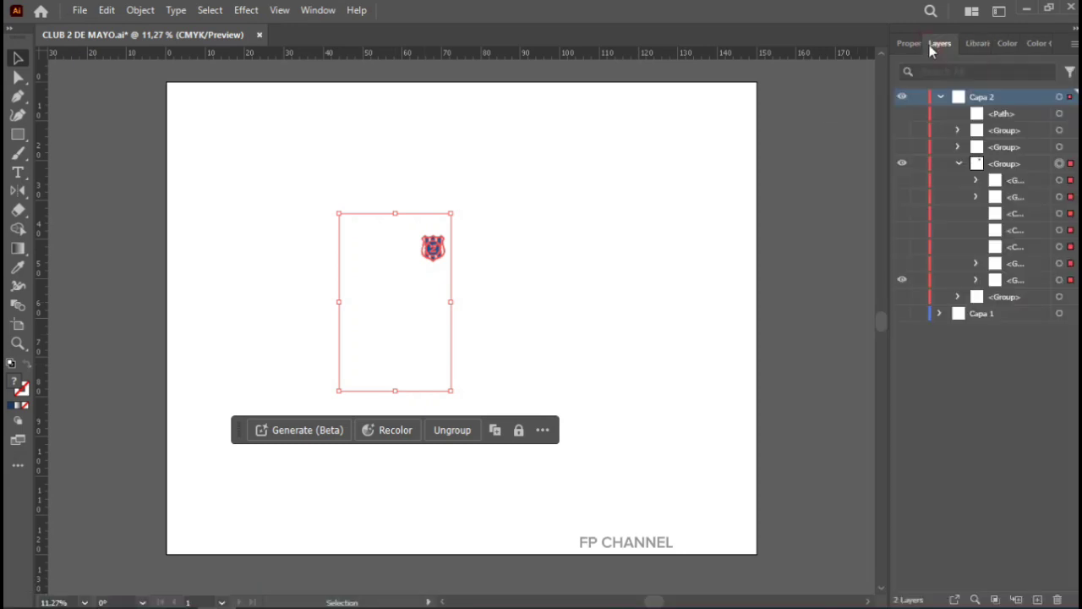
click(902, 164)
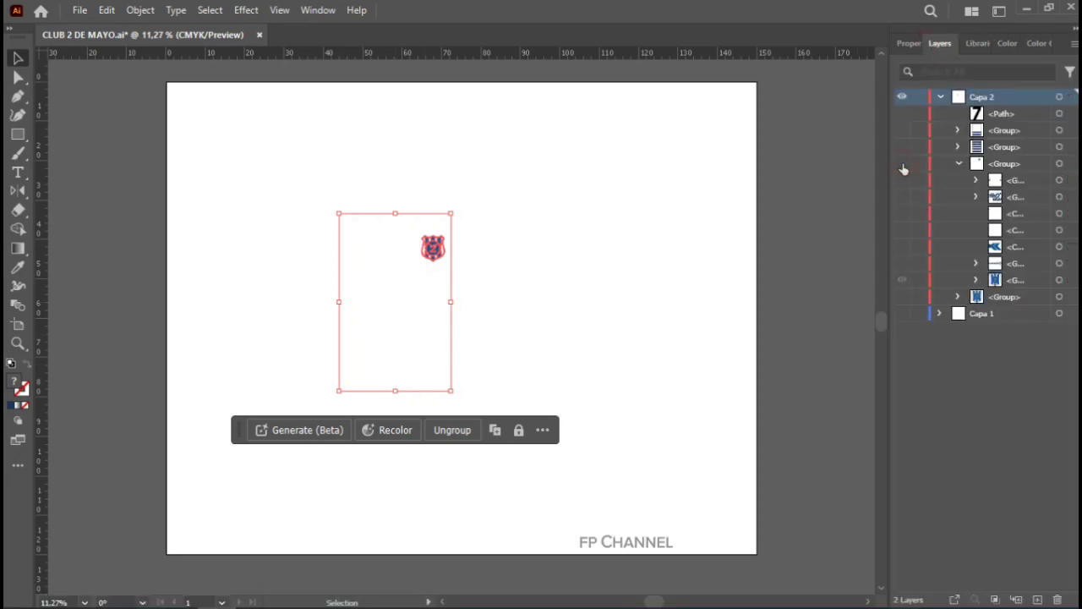
click(902, 181)
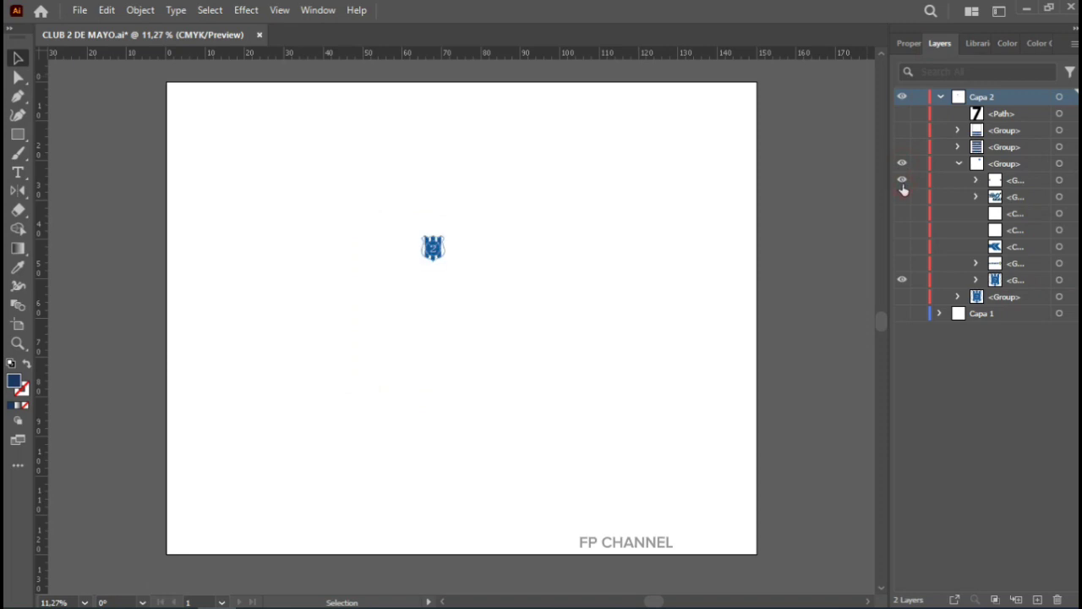
click(902, 197)
click(902, 198)
click(902, 164)
click(902, 164)
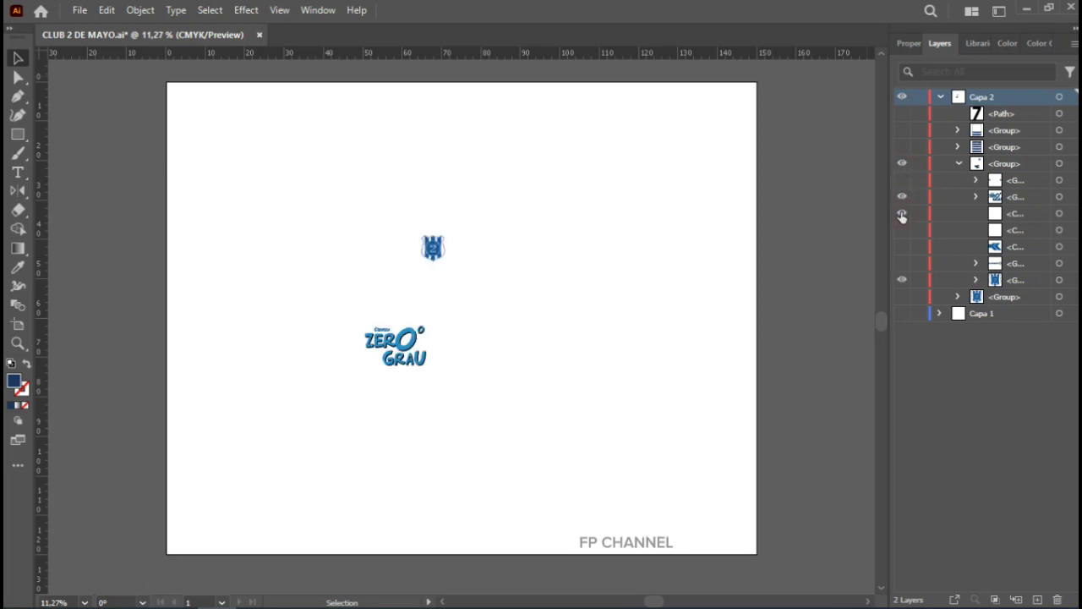
click(903, 281)
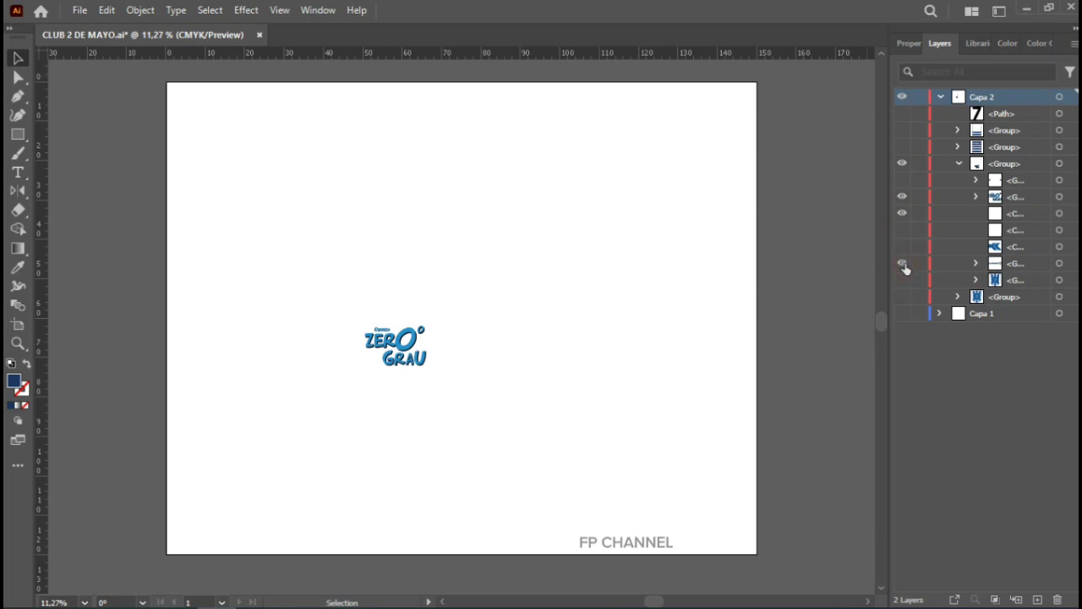
click(902, 264)
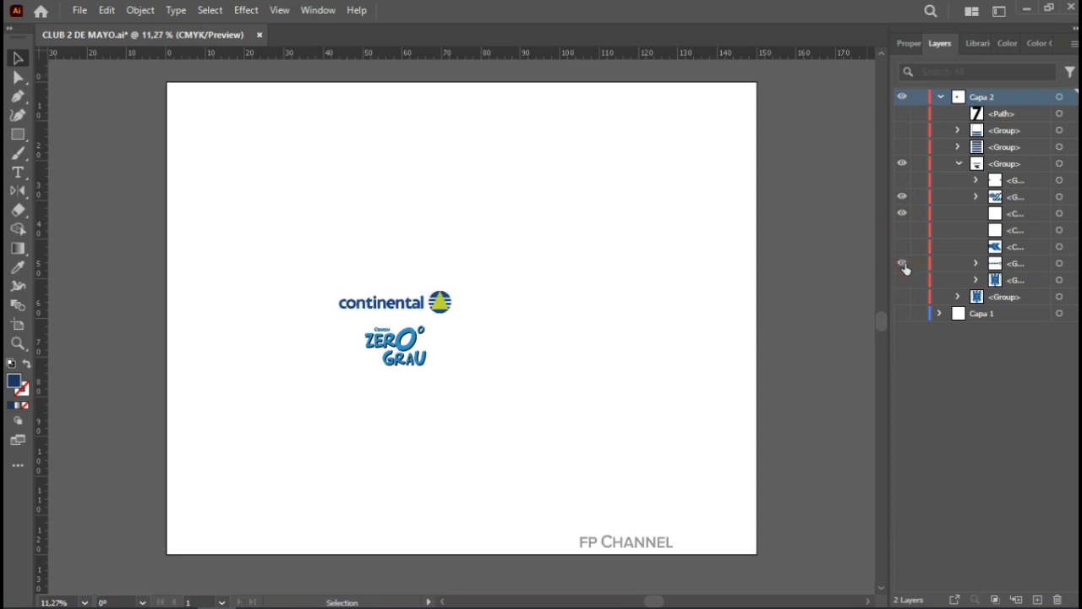
click(904, 266)
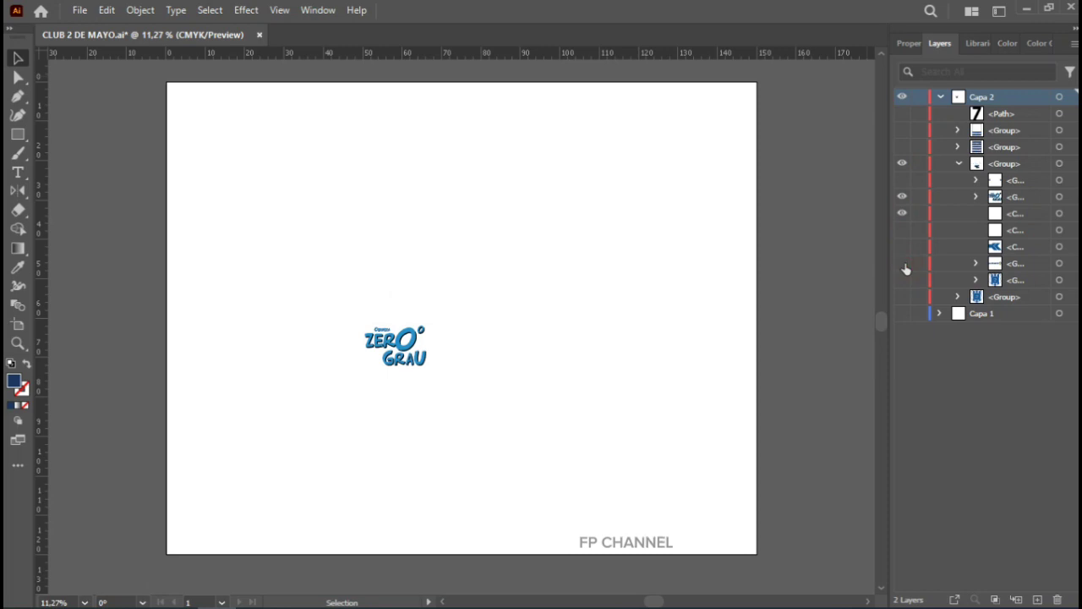
click(399, 325)
- Try selecting the MARCA and ZERO GRAU artwork on the artboard
drag(405, 271, 475, 404)
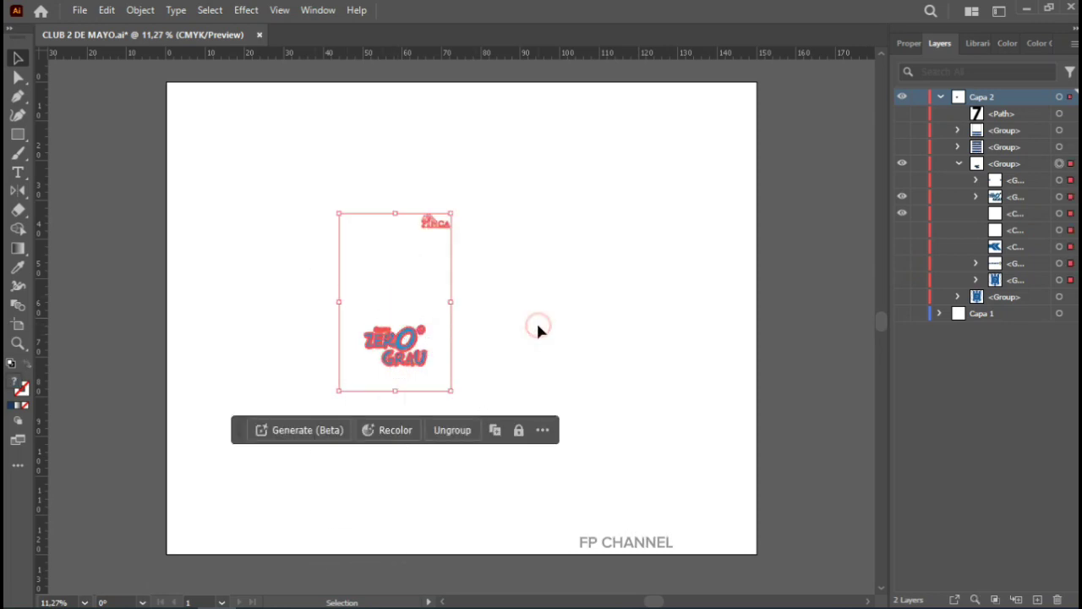
click(426, 287)
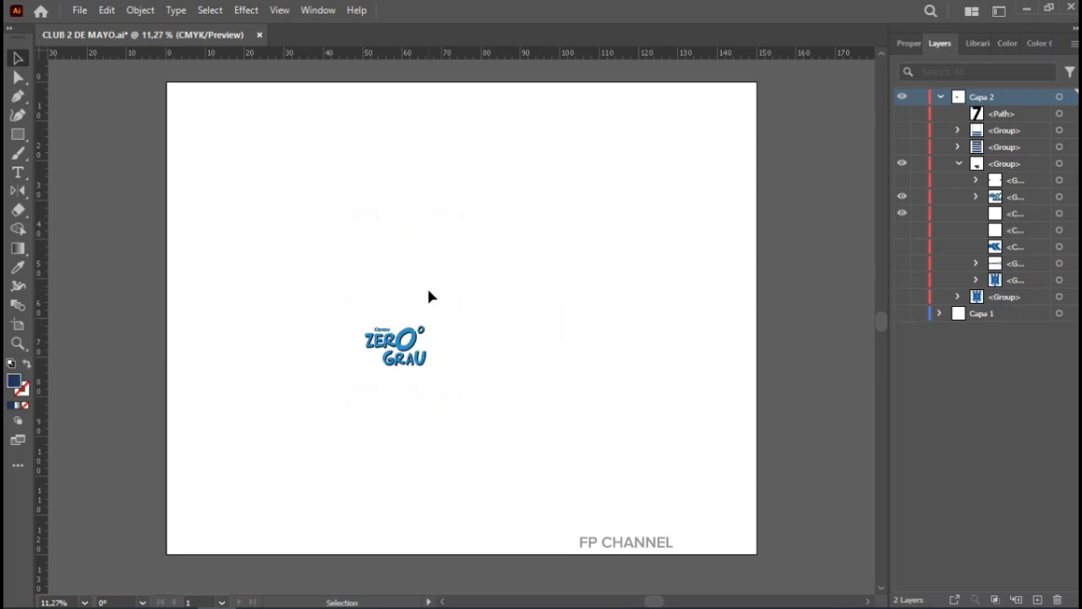
click(401, 328)
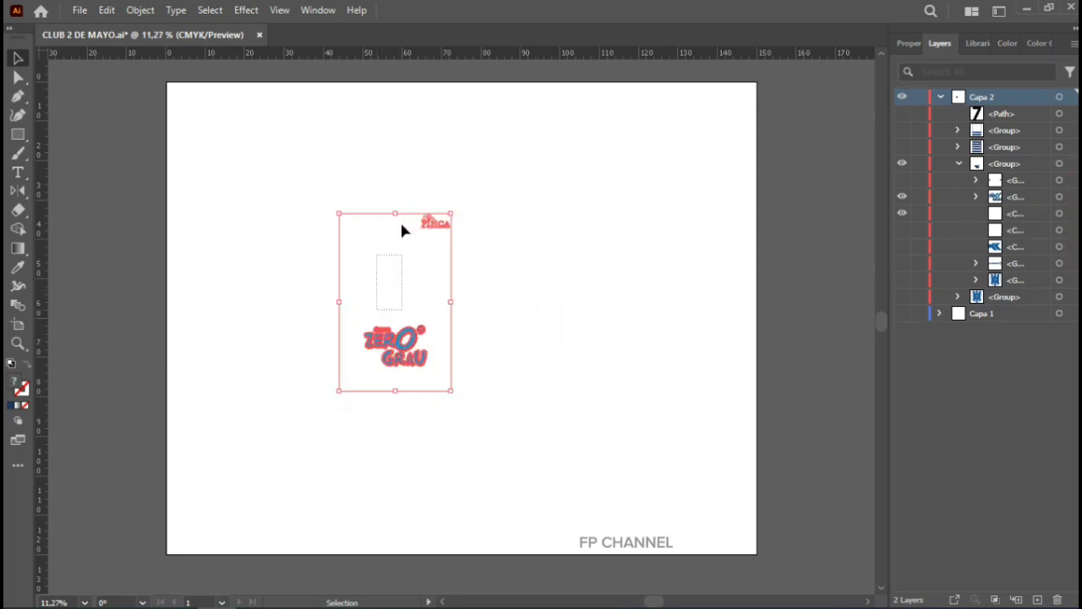
click(116, 169)
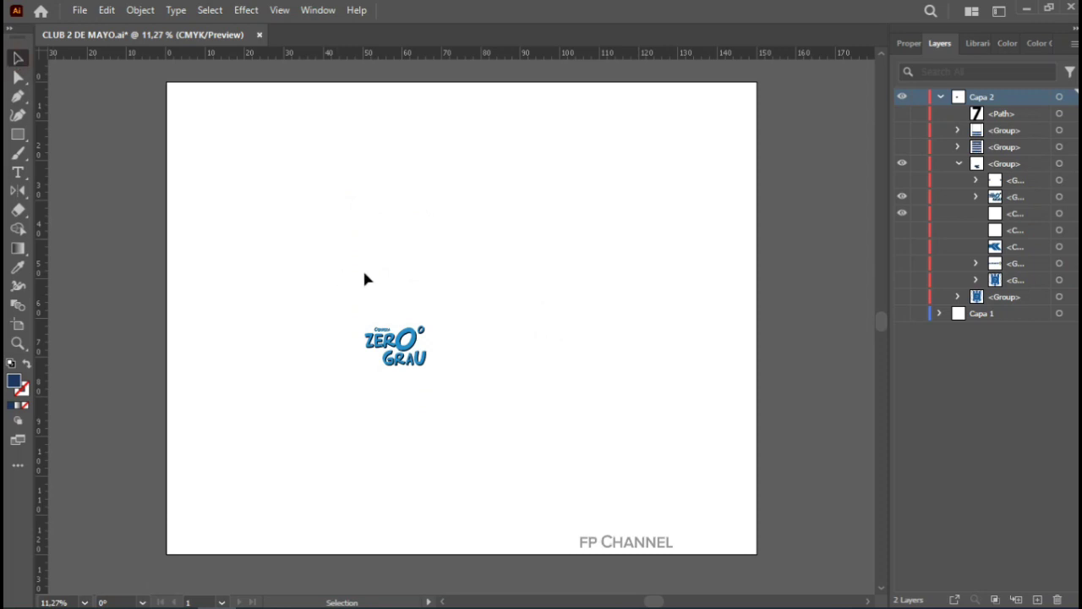
click(399, 337)
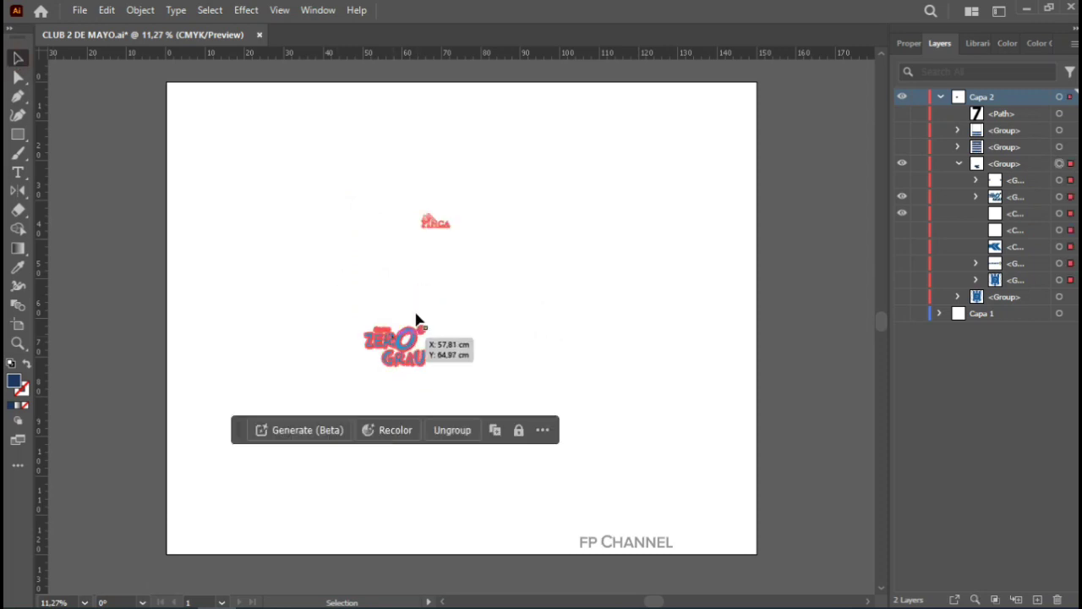
mouse_move(439, 214)
mouse_down()
mouse_move(380, 345)
mouse_move(358, 353)
mouse_up()
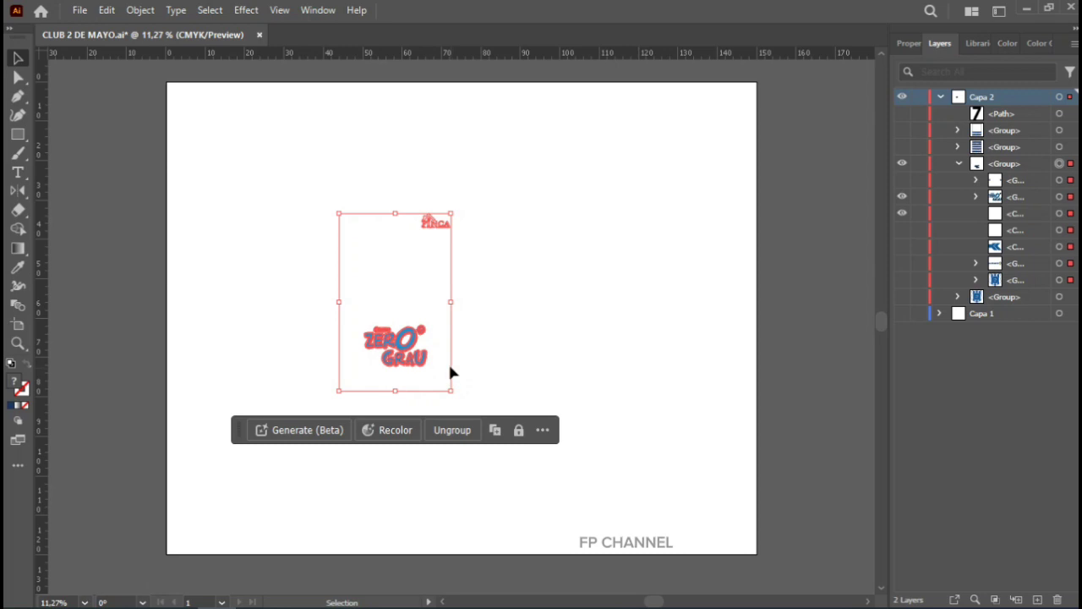
click(404, 354)
- Hide the MARCA logo, select the ZERO GRAU group and drag it into the shirt mockup
click(903, 197)
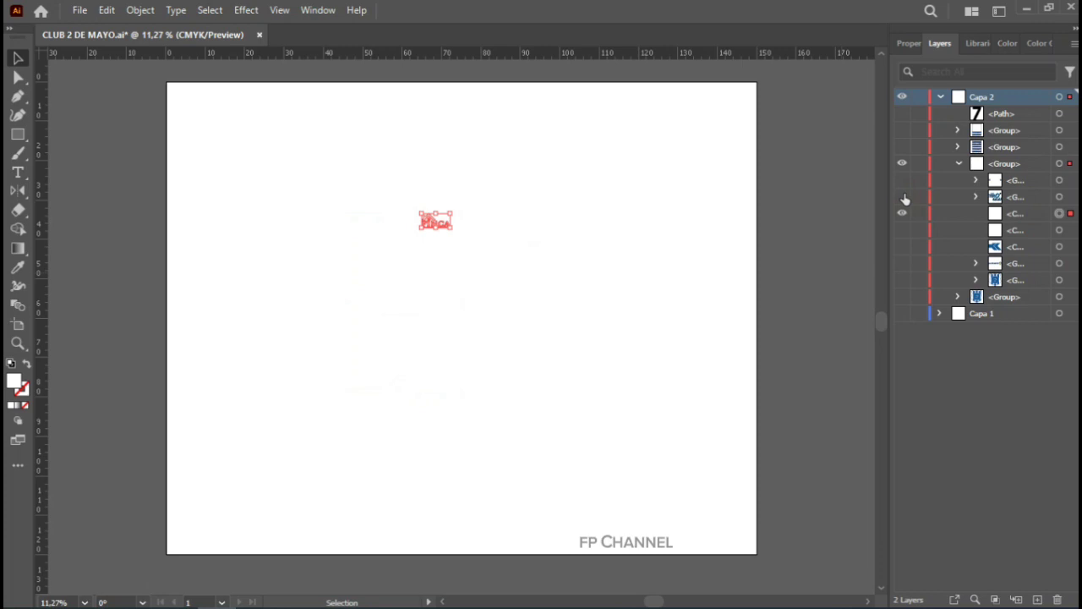
click(902, 208)
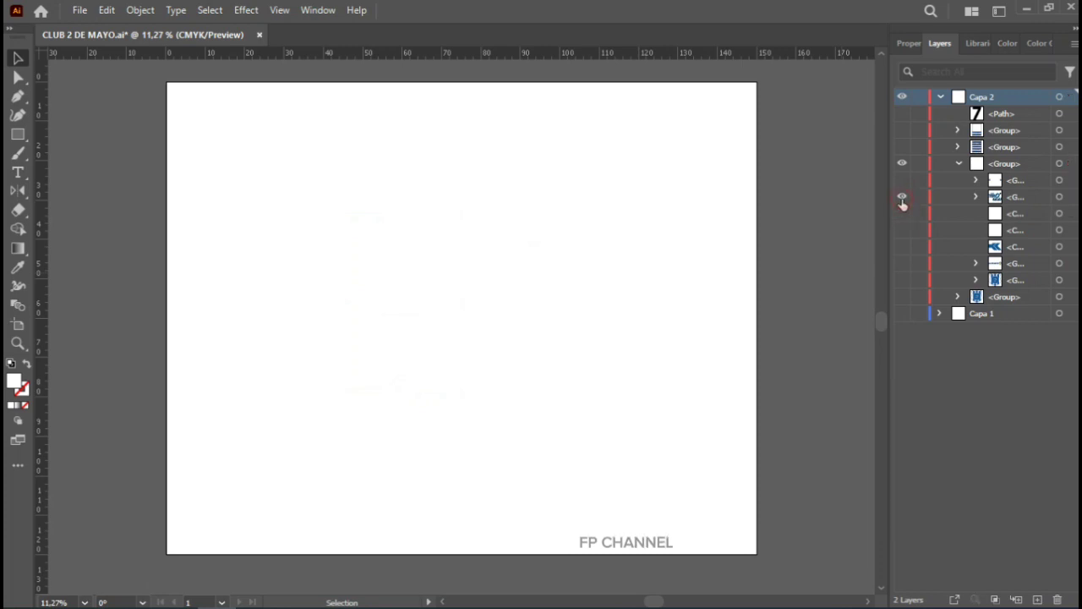
click(902, 198)
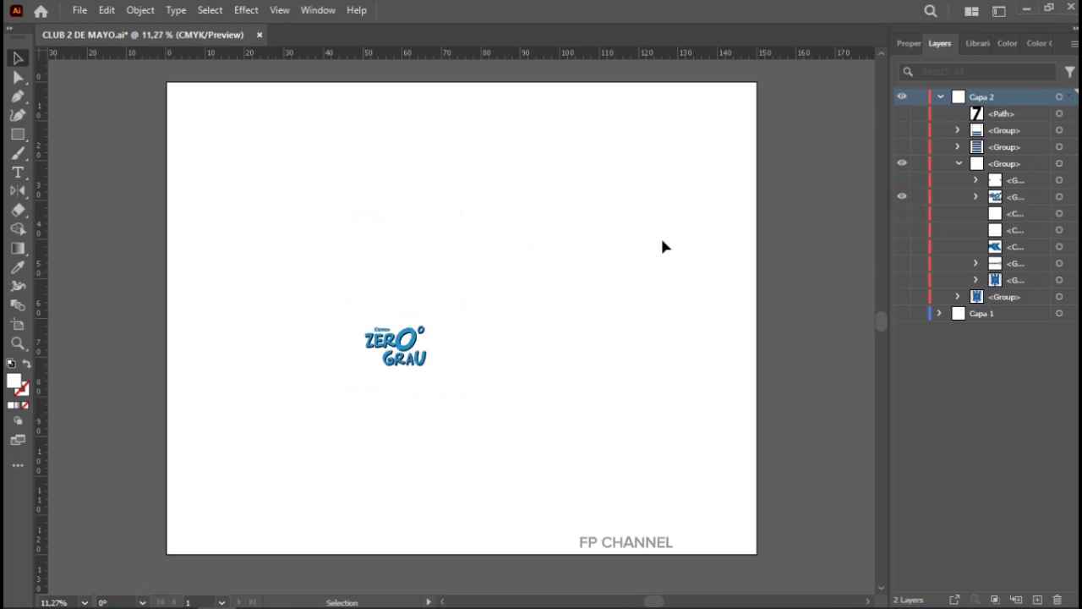
click(394, 331)
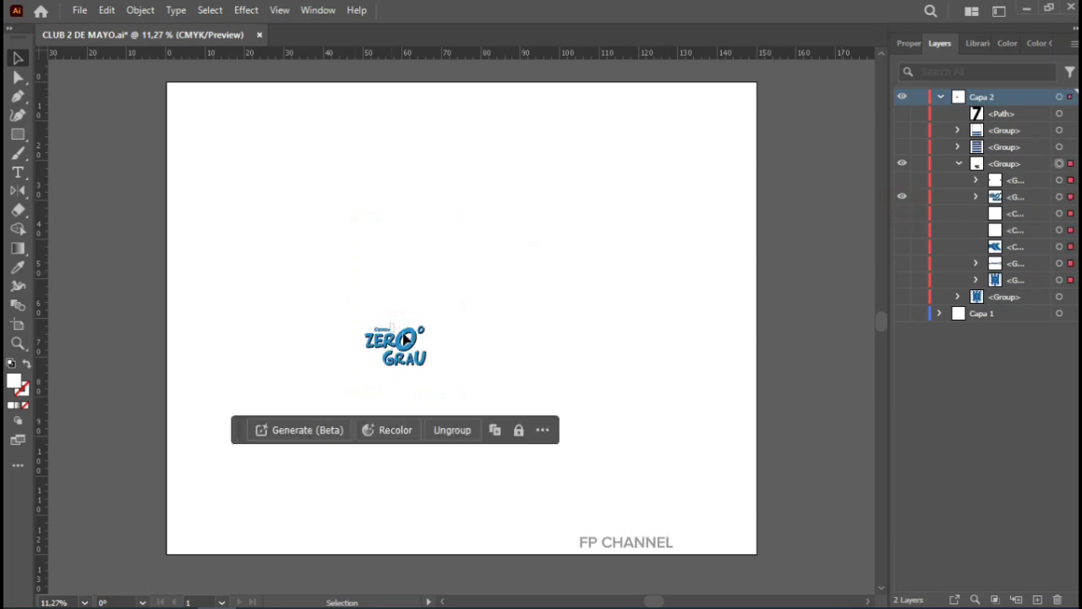
click(409, 205)
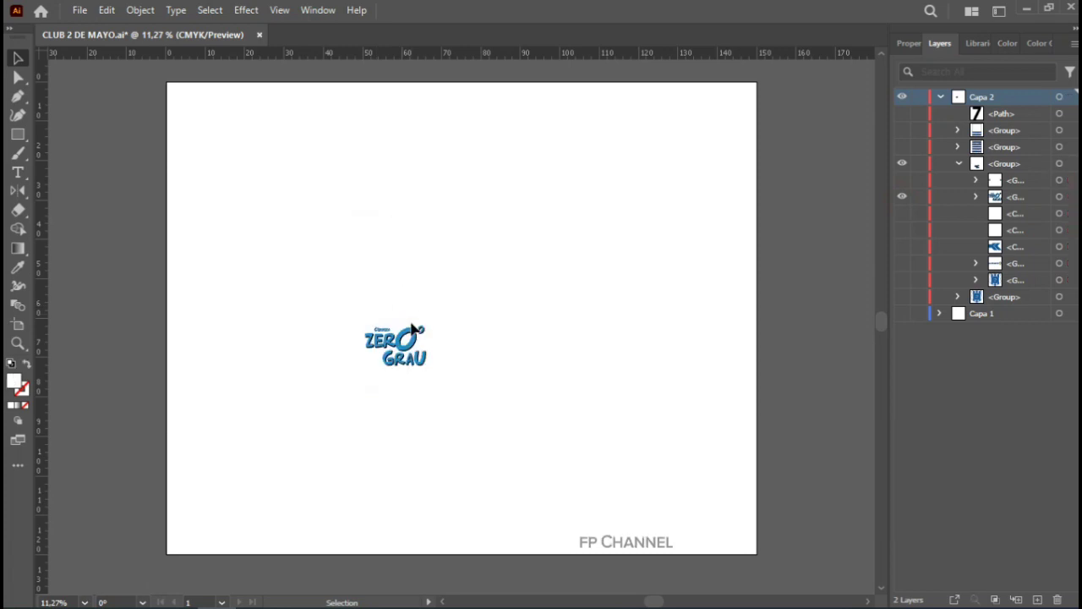
click(412, 330)
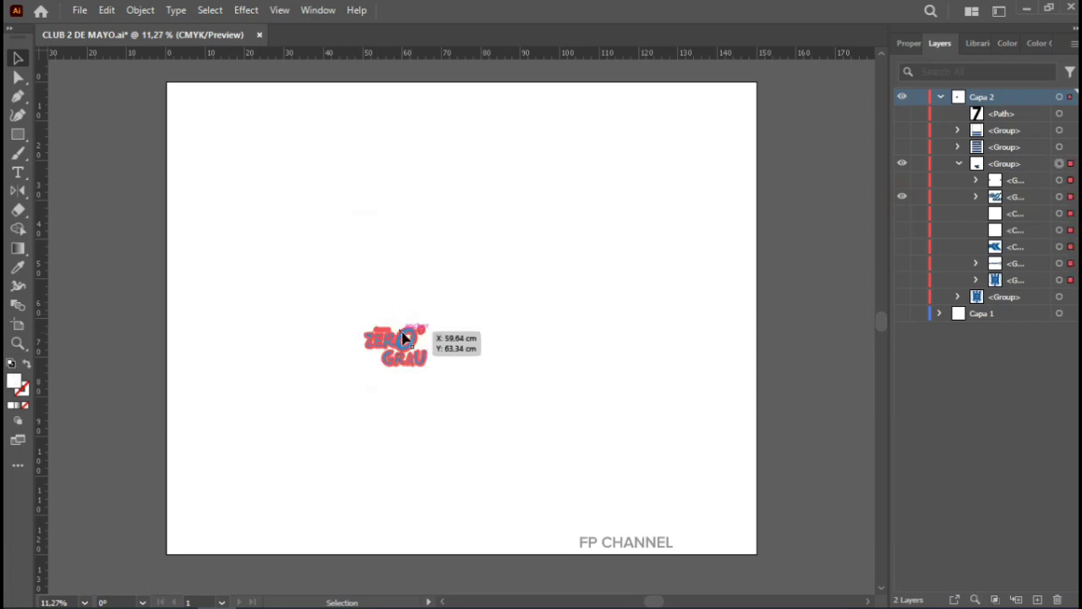
mouse_move(406, 341)
mouse_down()
mouse_move(178, 603)
mouse_move(411, 360)
mouse_up()
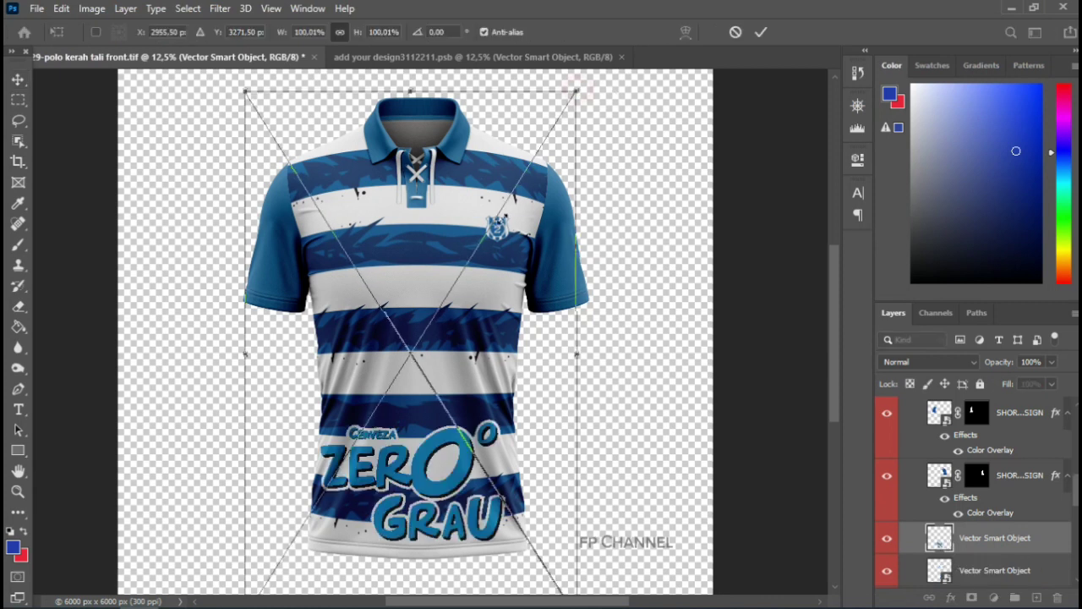
- Scale the placed ZERO GRAU logo down to about 56% and move it onto the polo chest
drag(579, 87, 444, 300)
drag(369, 425, 420, 277)
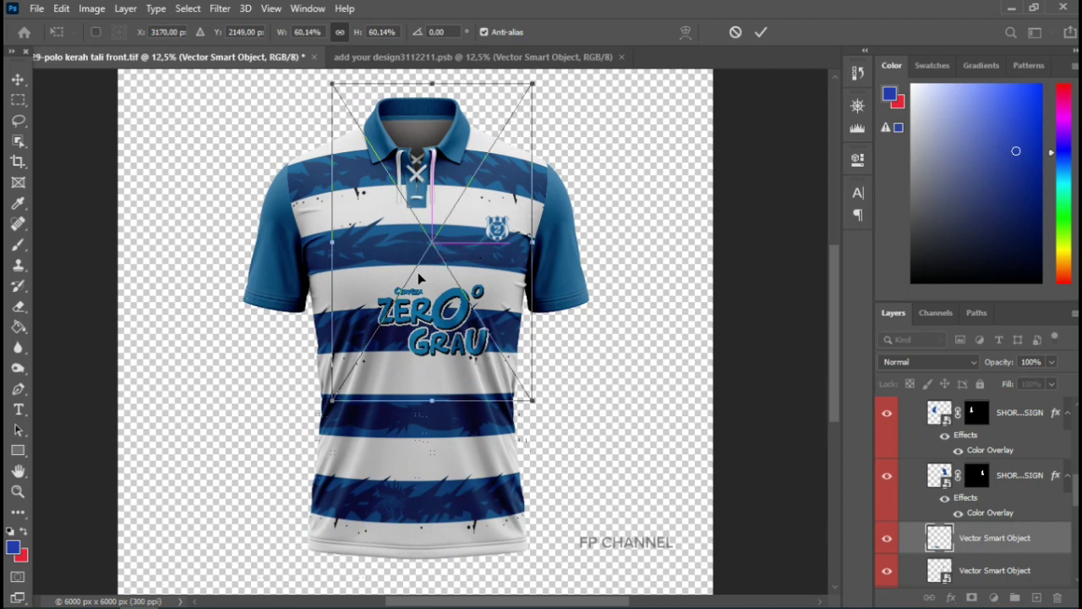
drag(533, 86, 519, 106)
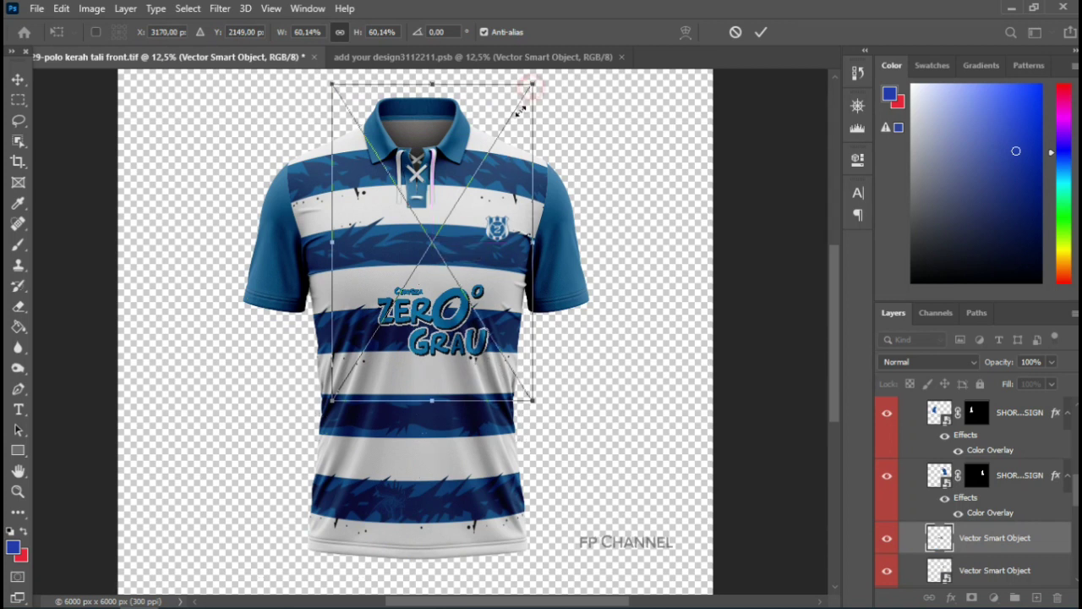
drag(456, 288, 452, 264)
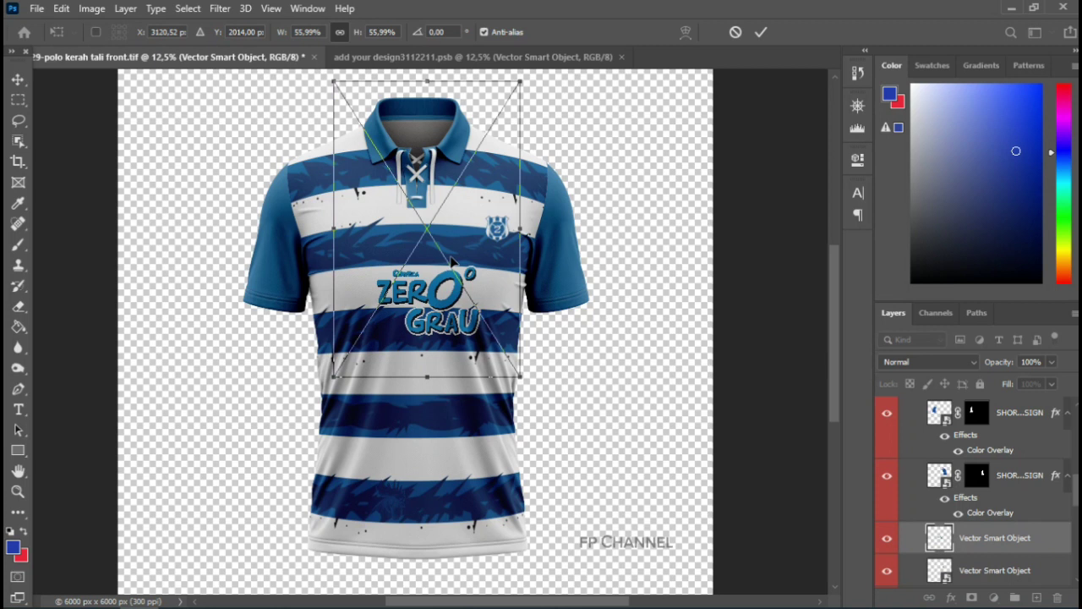
key(Down)
key(Down)
key(Down)
key(Down)
drag(435, 240, 429, 246)
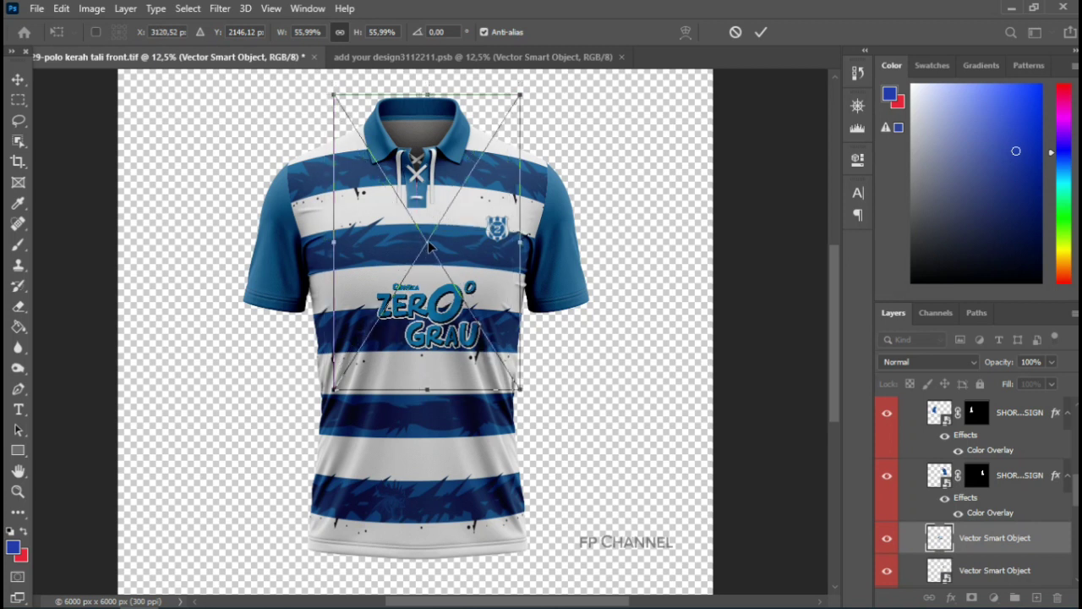
key(Return)
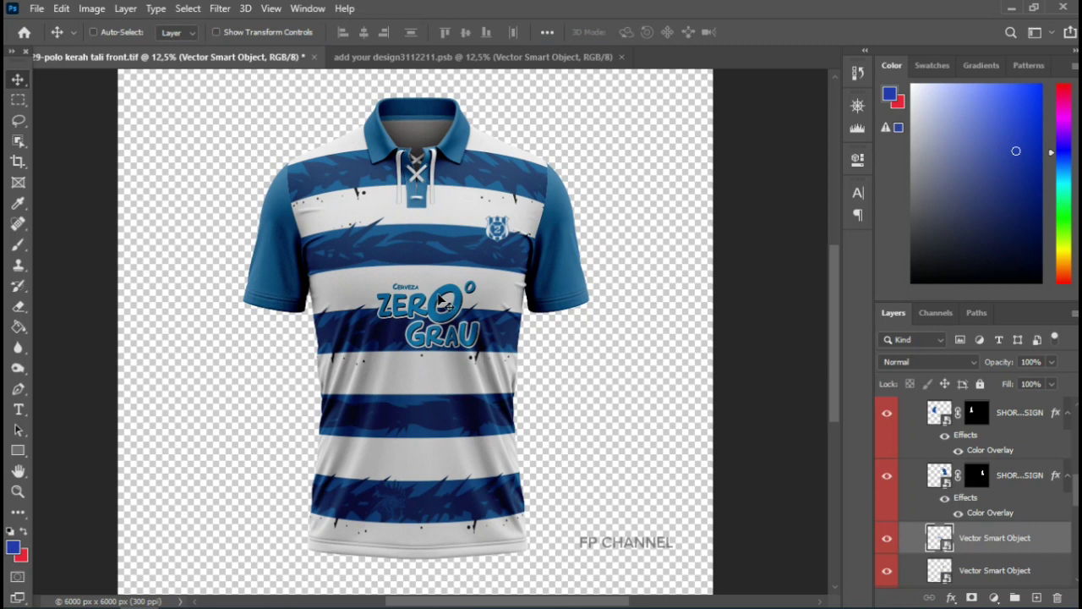
- Nudge the ZERO GRAU logo left to centre it on the chest stripes
drag(447, 332, 441, 332)
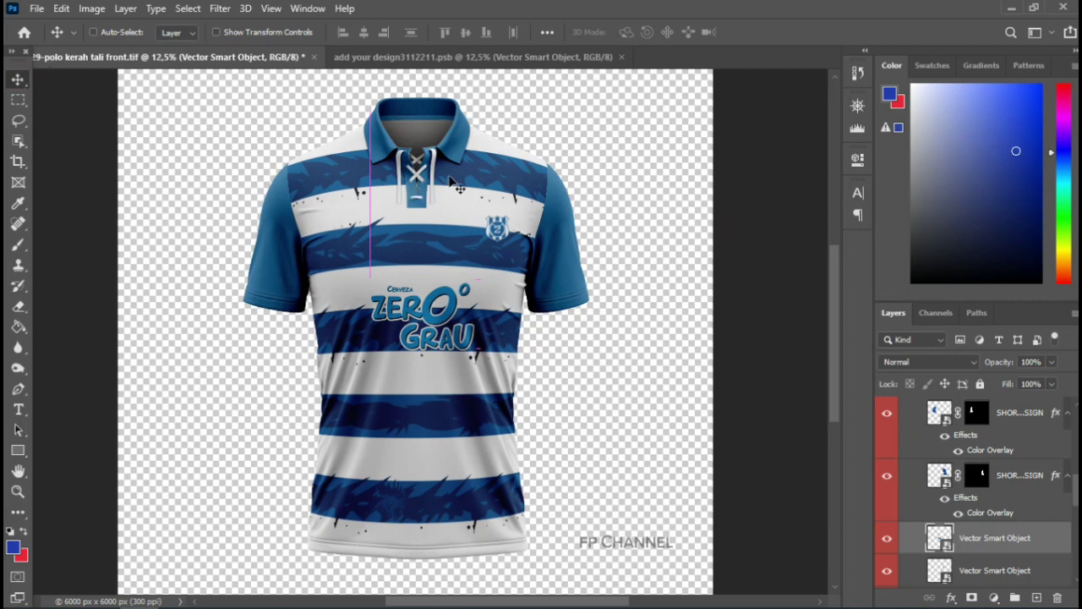
click(416, 282)
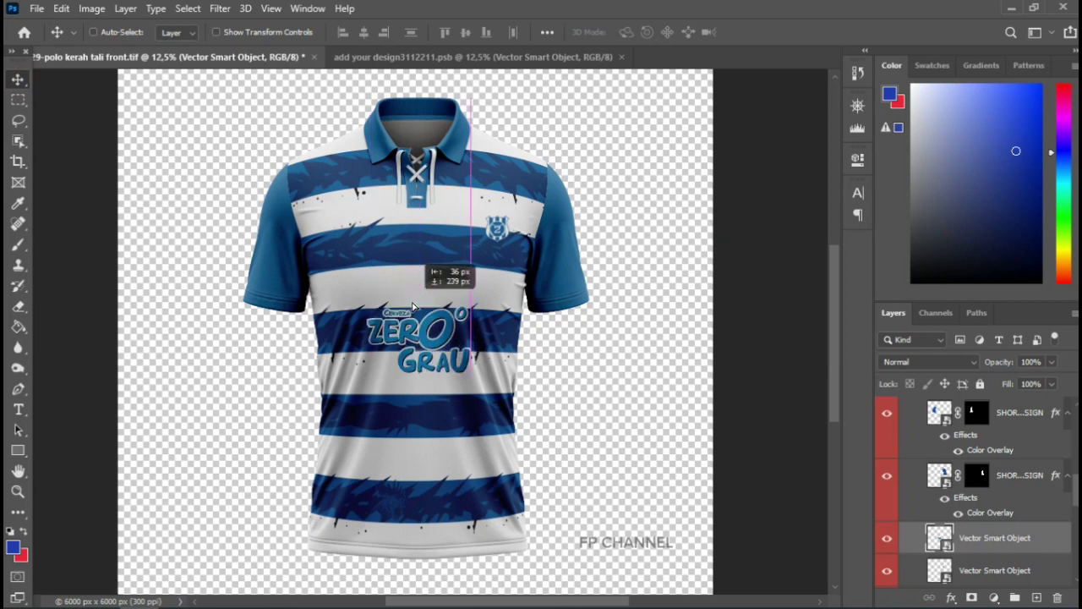
drag(415, 282, 418, 281)
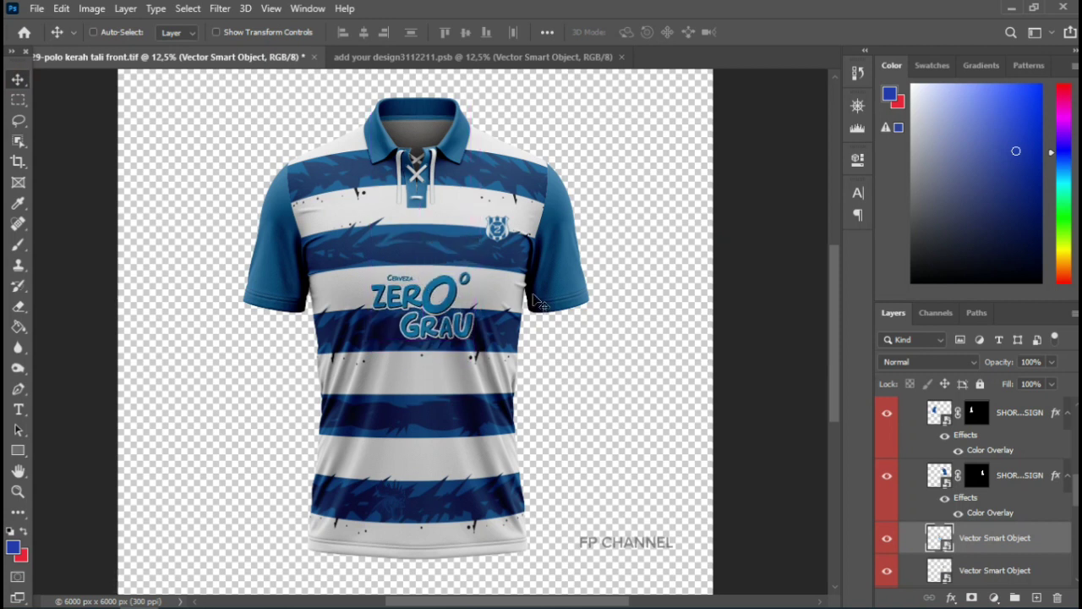
- In Illustrator's Layers panel, hide ZERO GRAU and FLEMING and show the continental logo
click(220, 590)
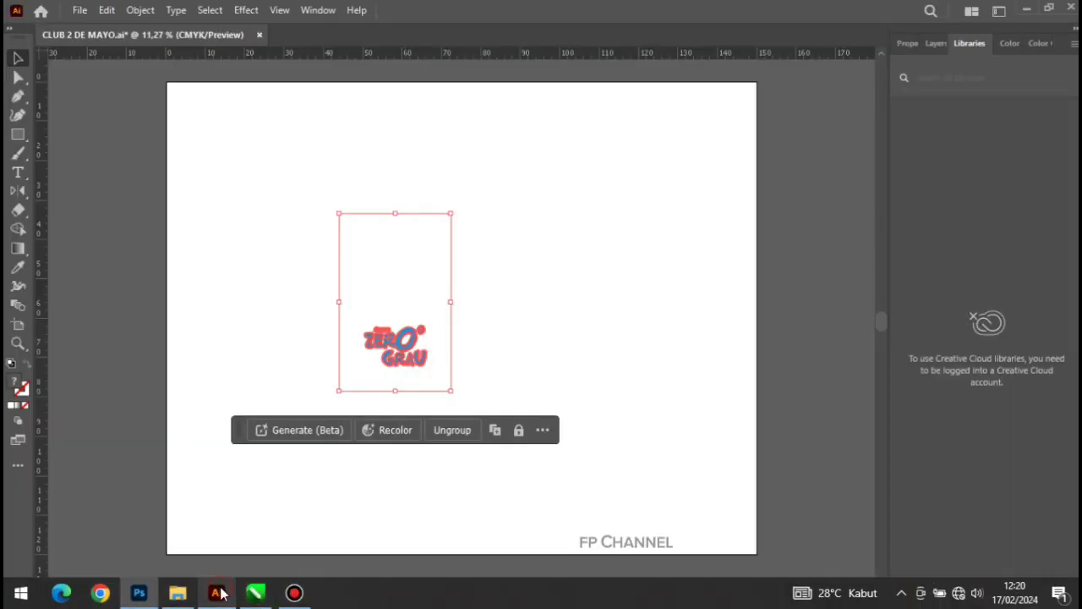
click(935, 44)
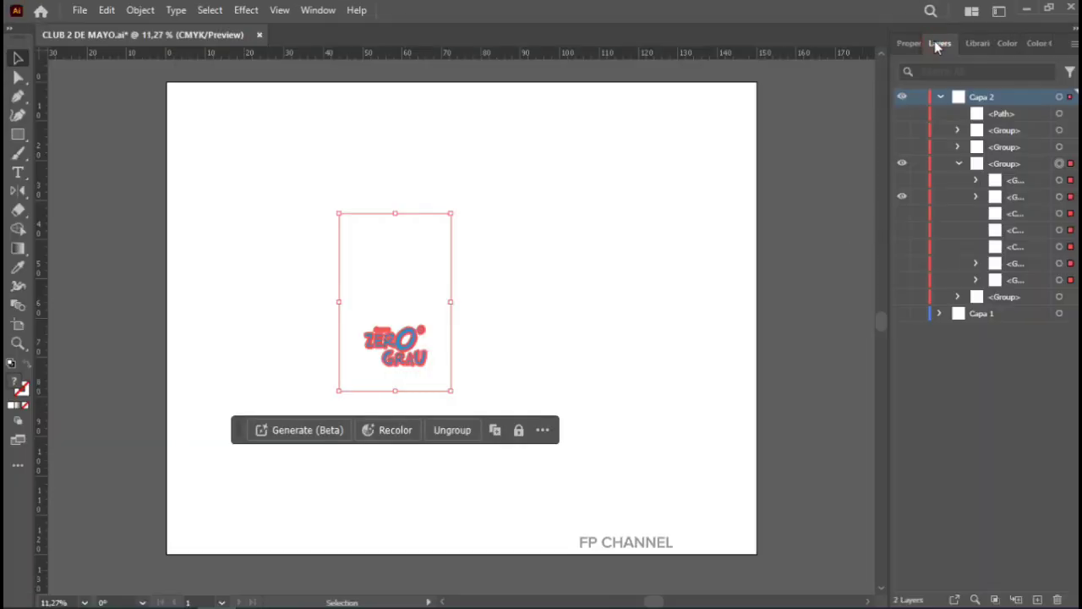
click(902, 181)
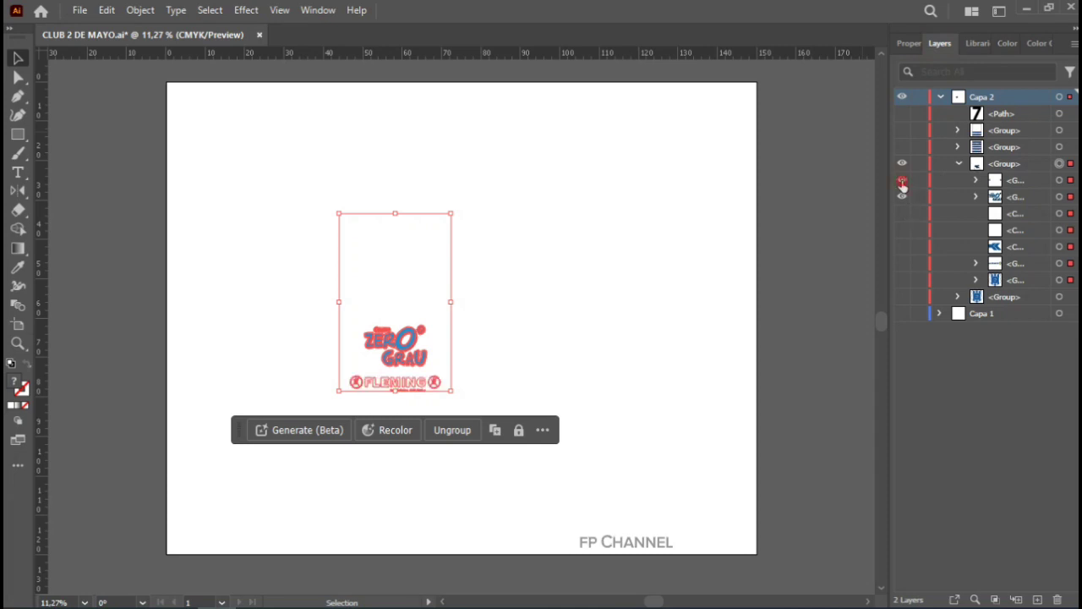
drag(903, 184, 902, 216)
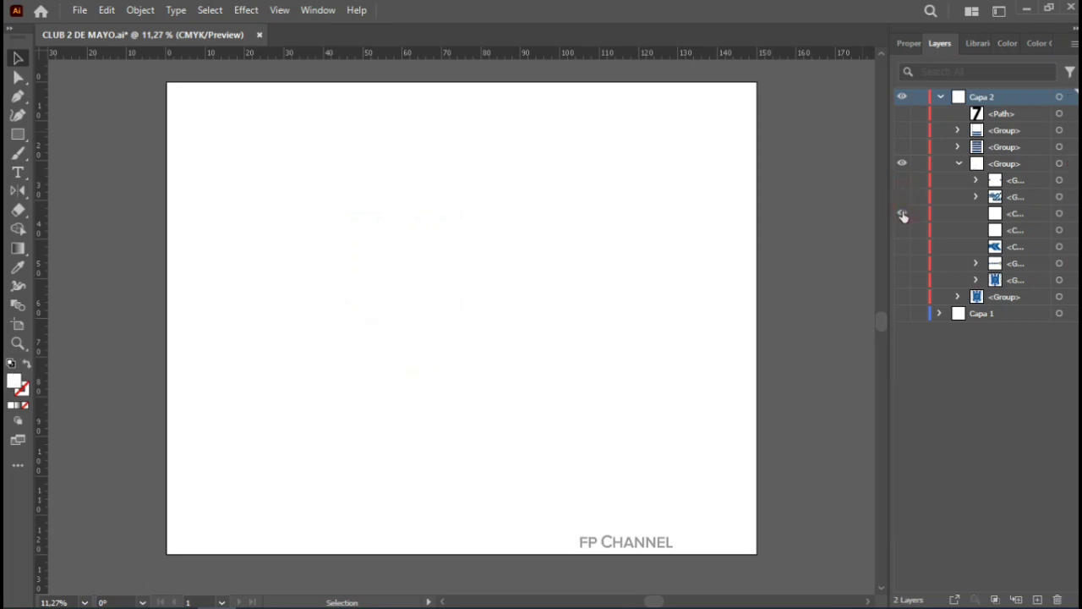
click(902, 263)
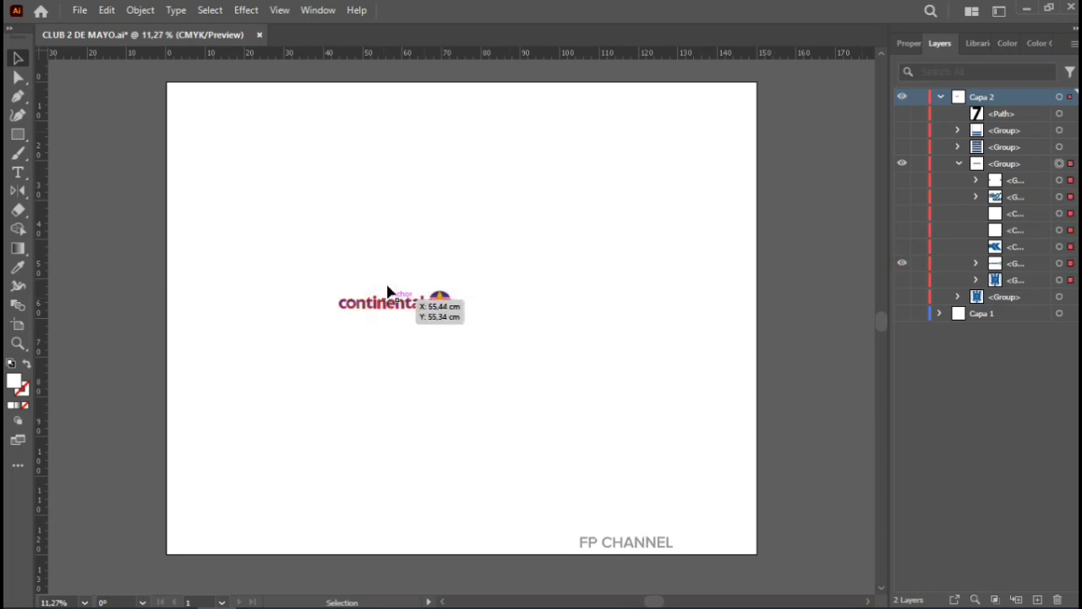
- Select the continental logo group and drag it across to the Photoshop mockup
click(395, 302)
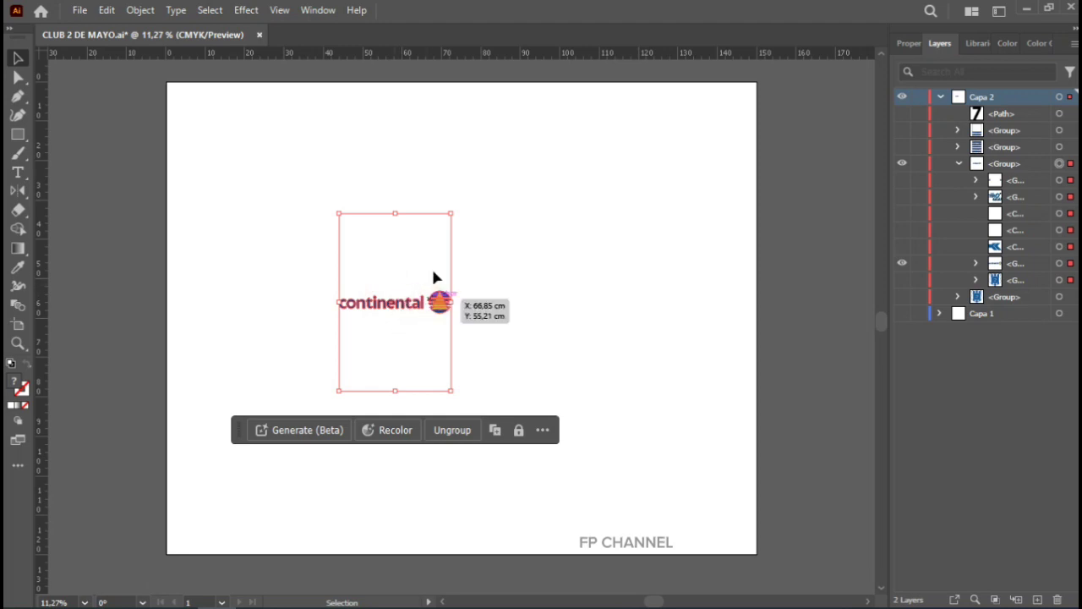
click(424, 216)
drag(424, 217, 406, 283)
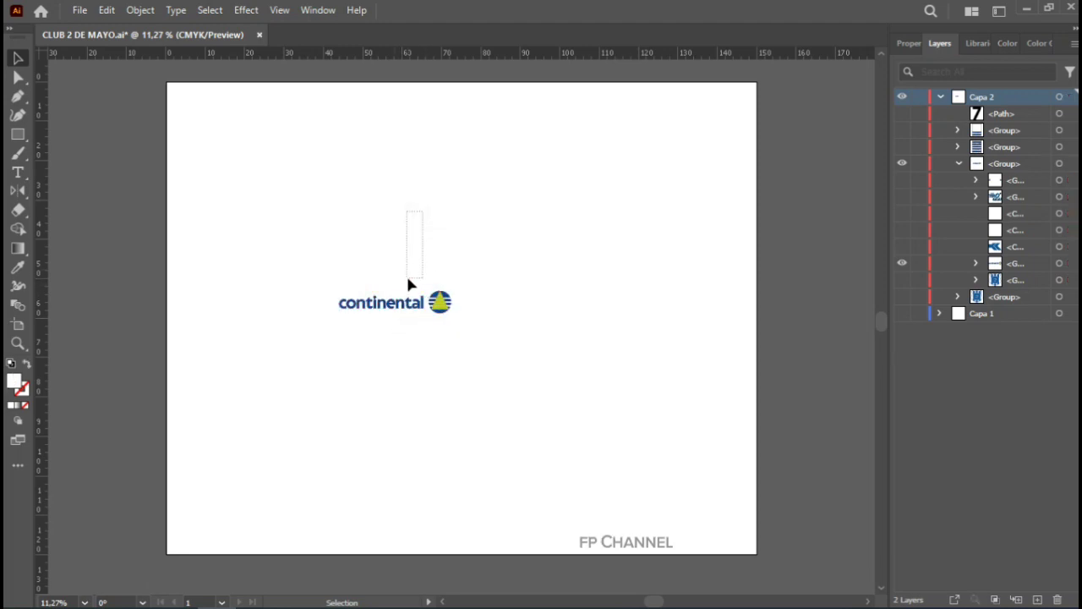
drag(324, 290, 501, 373)
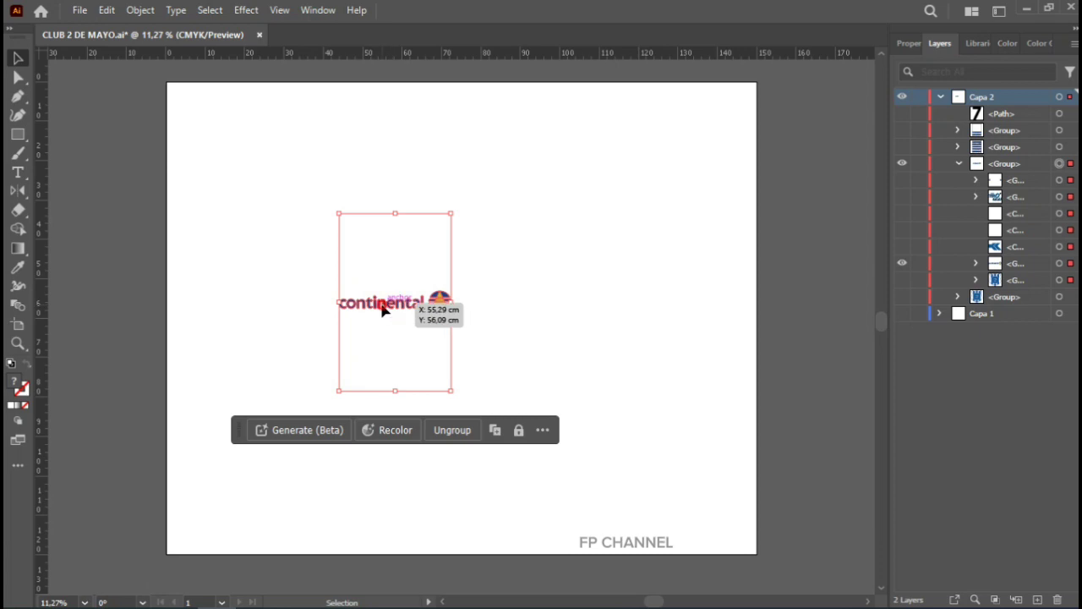
drag(382, 309, 167, 602)
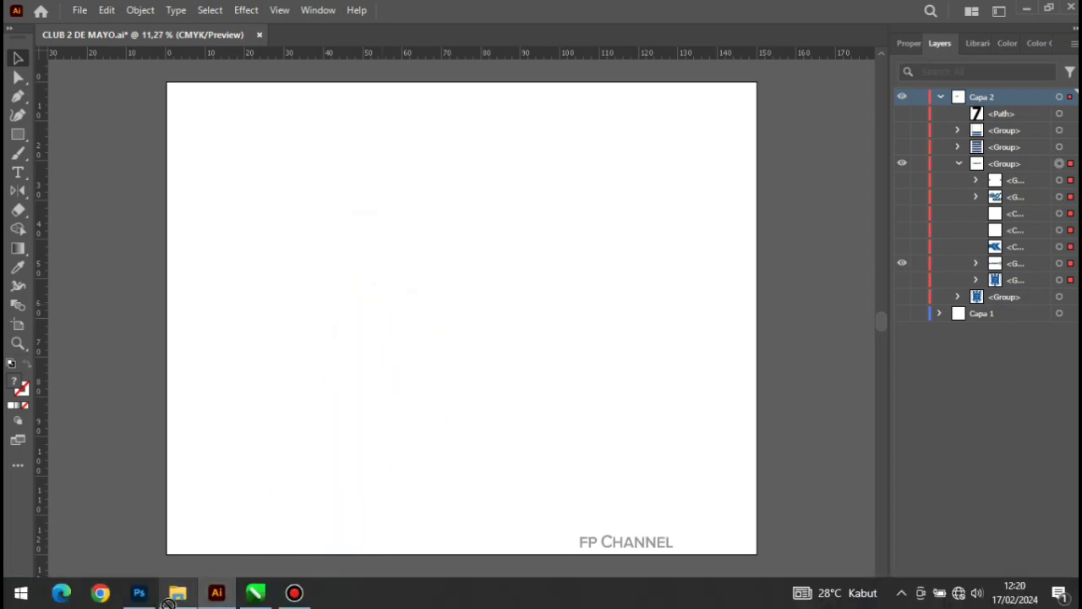
- Drop the continental logo into the mockup, shrink it to about 48% and move it toward ZERO GRAU
click(140, 593)
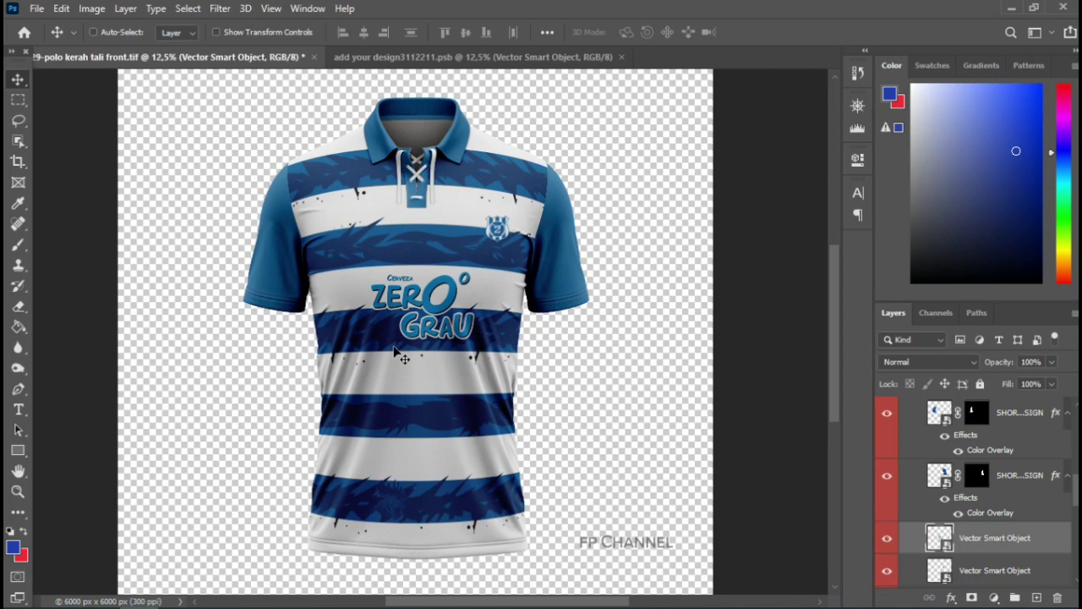
drag(394, 354, 393, 346)
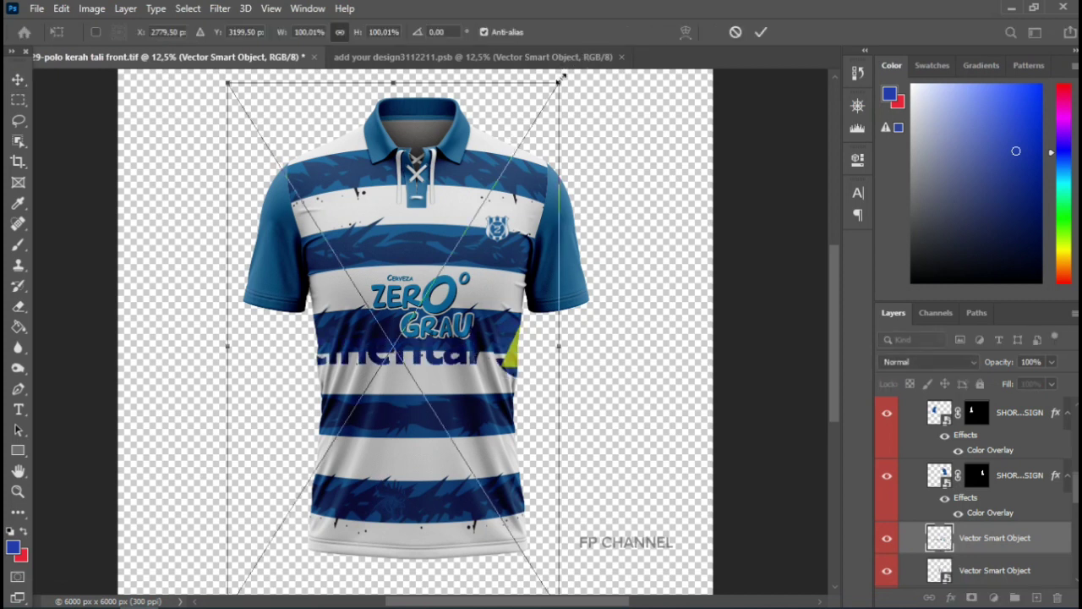
drag(560, 78, 385, 359)
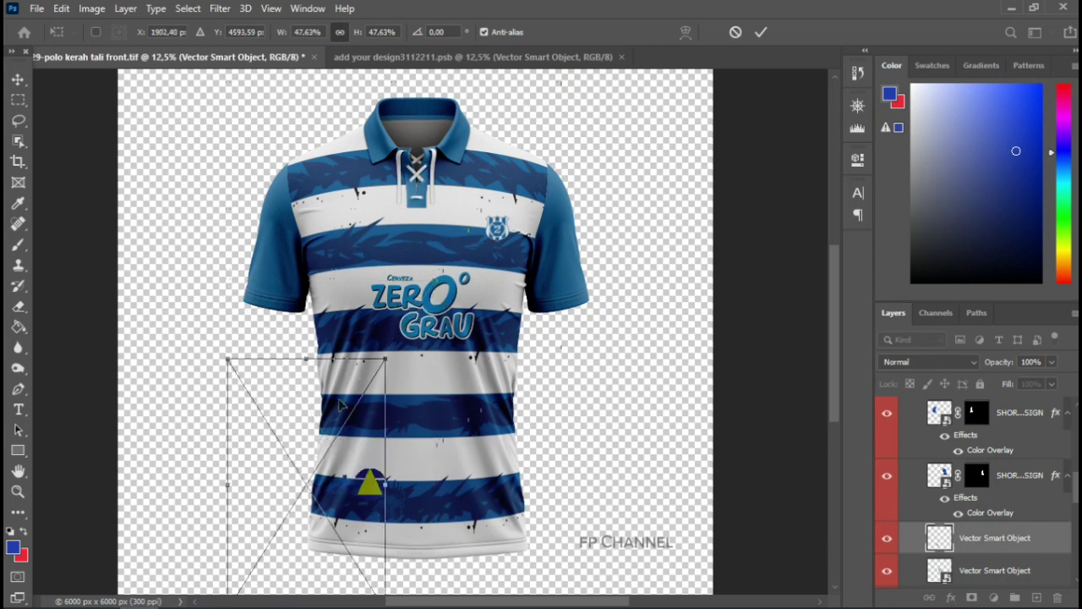
drag(310, 462, 415, 358)
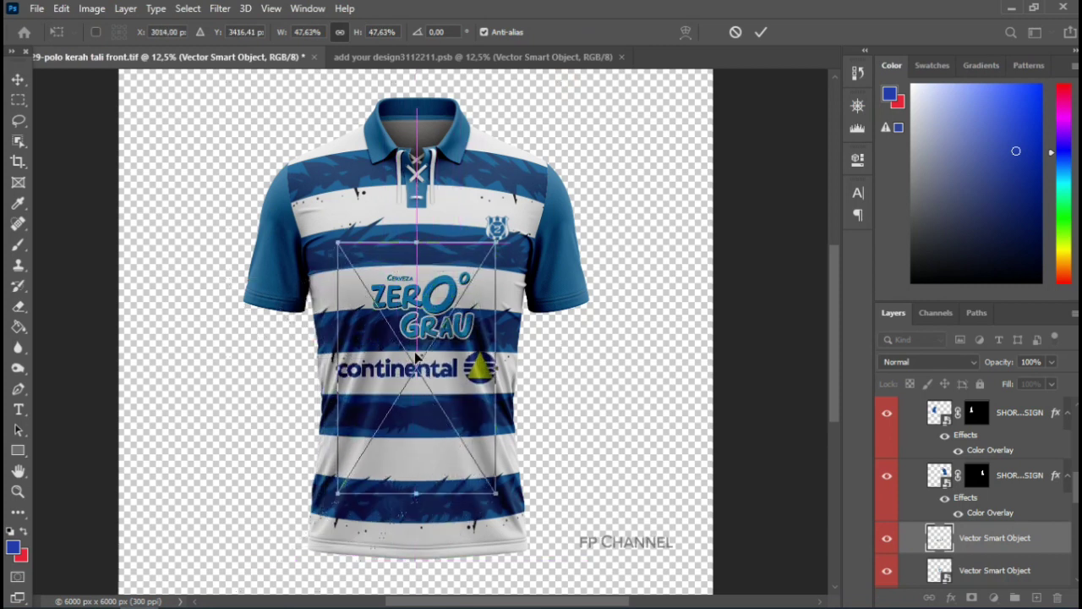
key(Return)
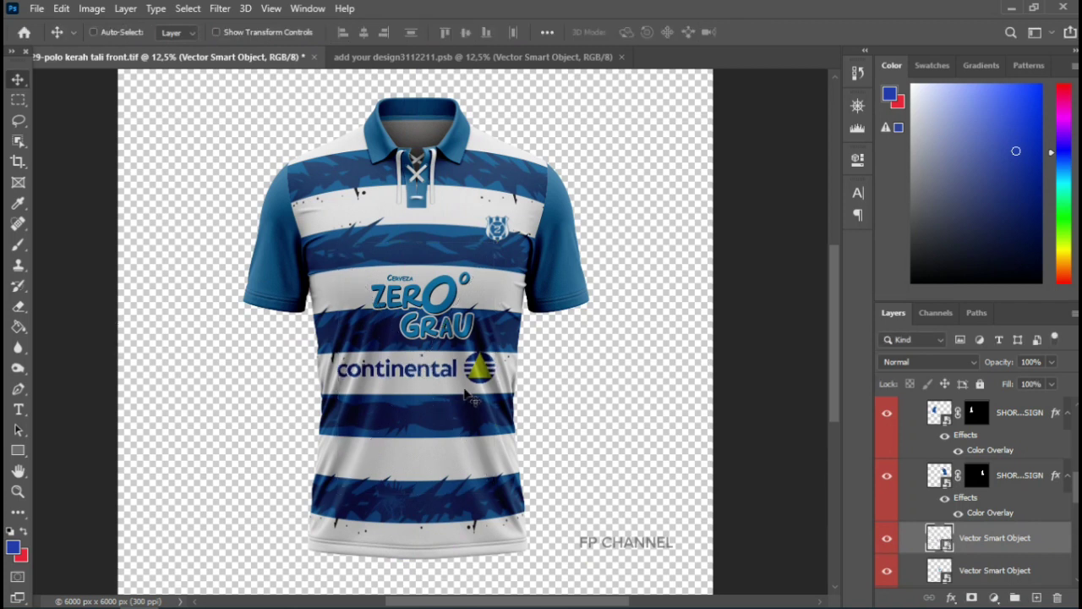
mouse_move(467, 395)
mouse_down()
mouse_move(469, 268)
mouse_move(490, 281)
mouse_up()
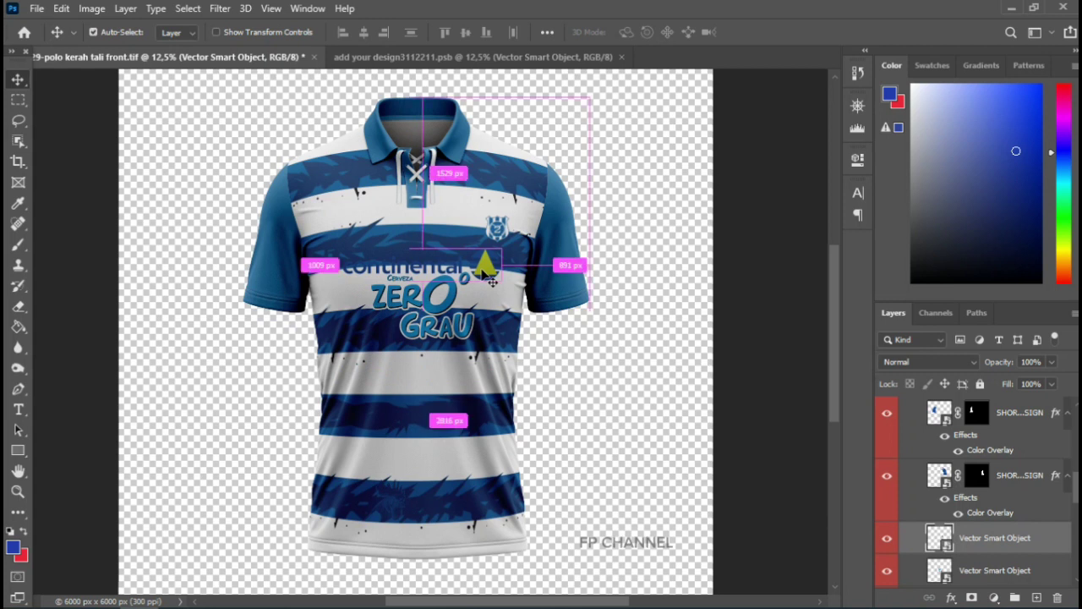
- Rescale the continental logo to about 31% and place it under ZERO GRAU
key(ctrl+t)
drag(504, 140, 421, 237)
mouse_move(404, 313)
mouse_down()
mouse_move(425, 273)
mouse_move(453, 359)
mouse_move(420, 365)
mouse_move(441, 370)
mouse_move(427, 370)
mouse_up()
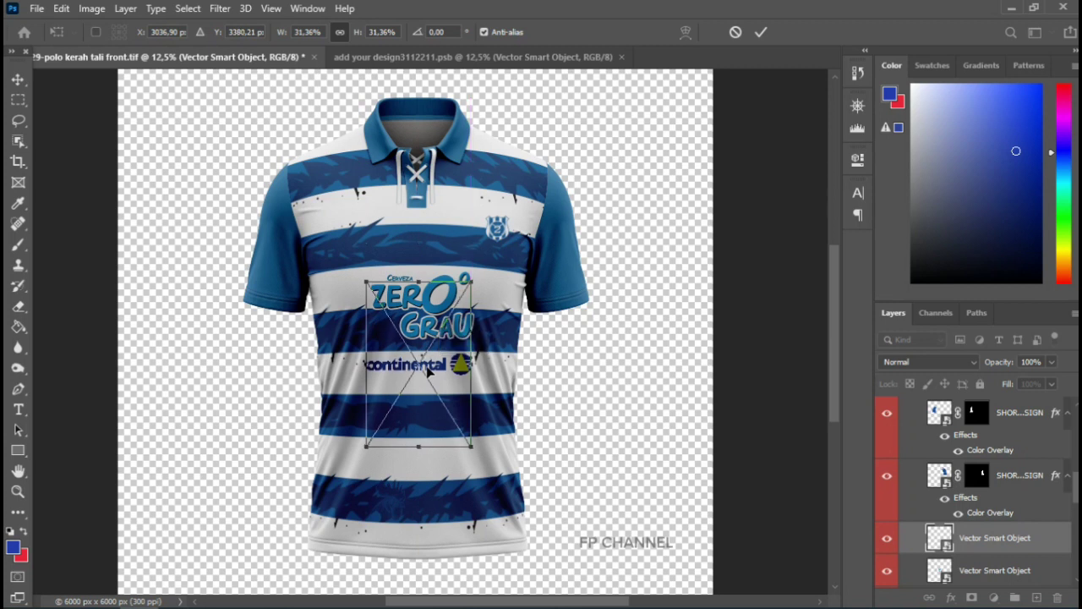
key(Return)
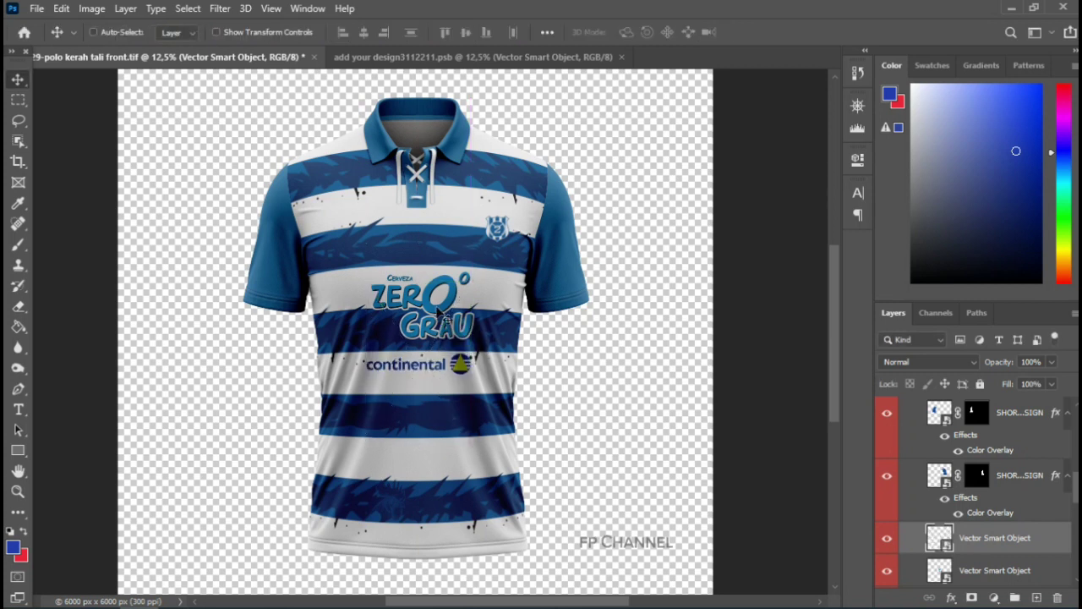
- Nudge the continental logo so it sits centred on the white stripe below ZERO GRAU
drag(437, 312, 437, 315)
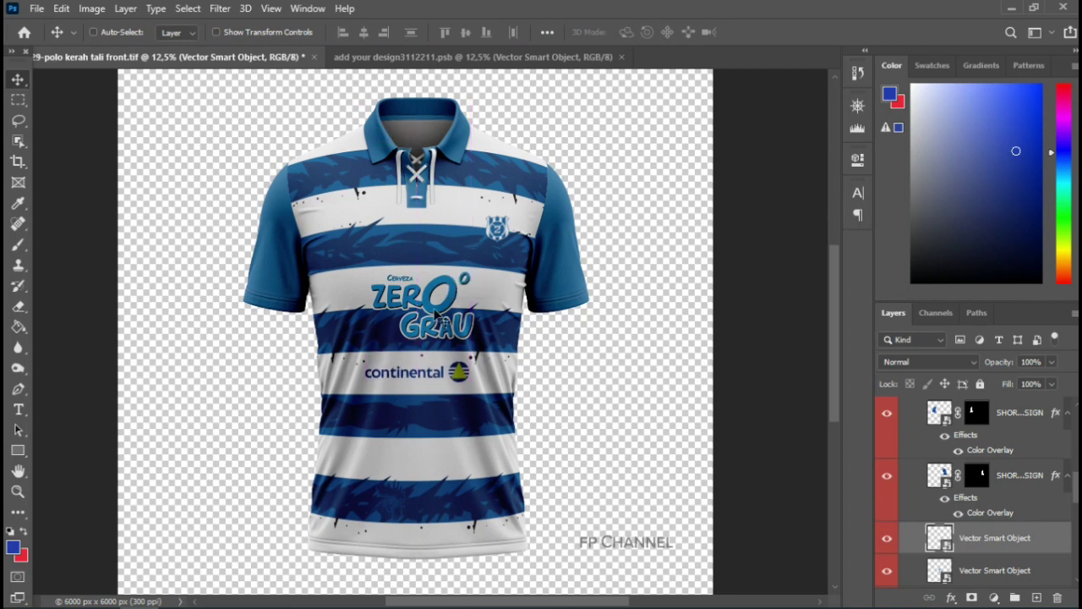
key(Up)
key(Up)
key(Up)
key(Right)
key(Right)
key(Down)
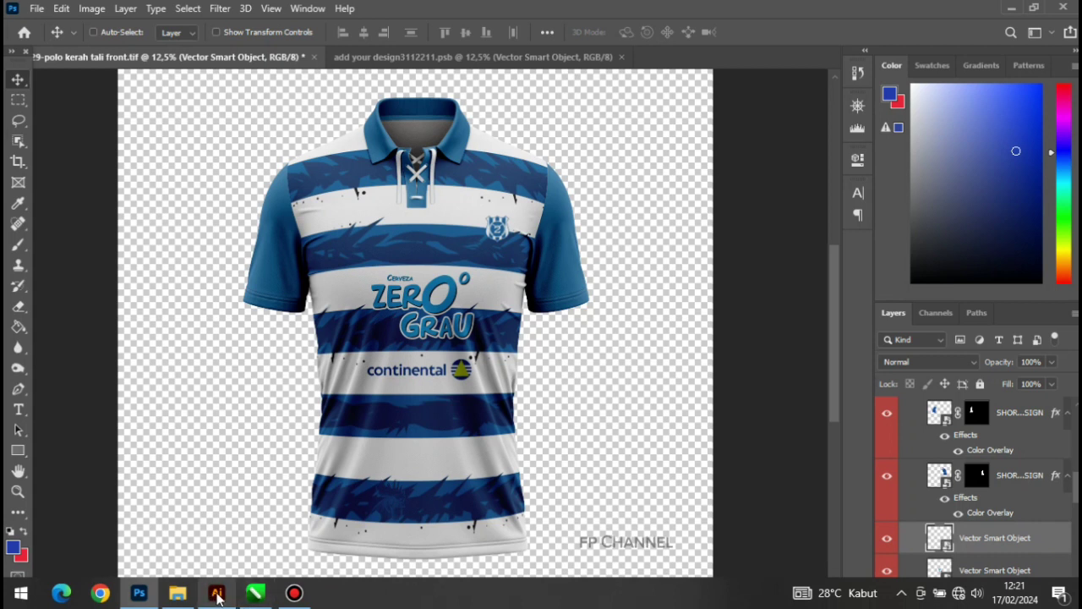
click(216, 596)
- Toggle Illustrator layer visibility until only the blue chevron emblem is shown
click(933, 43)
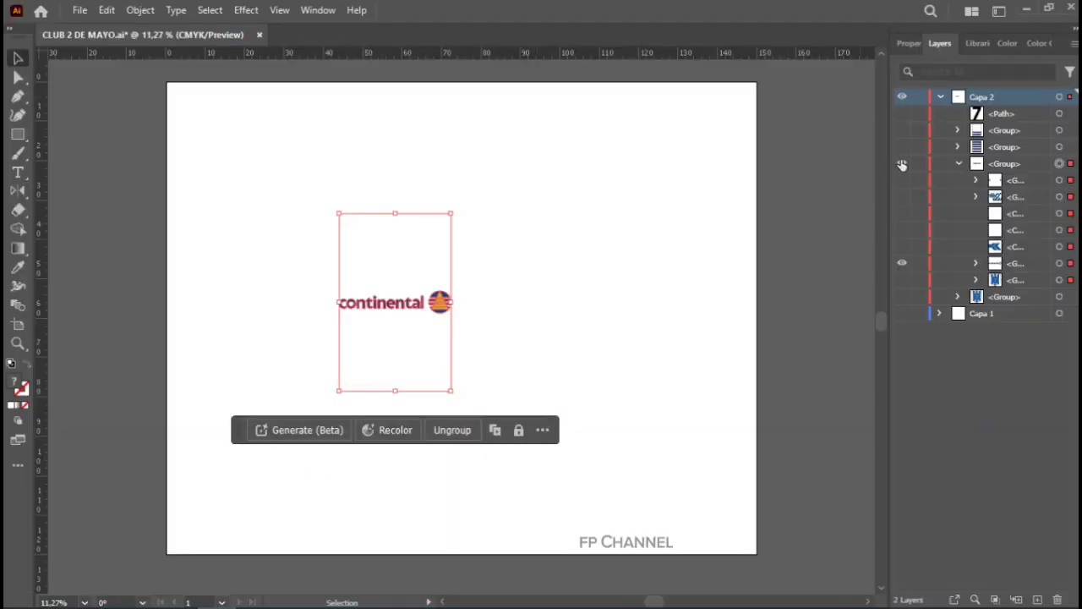
click(902, 164)
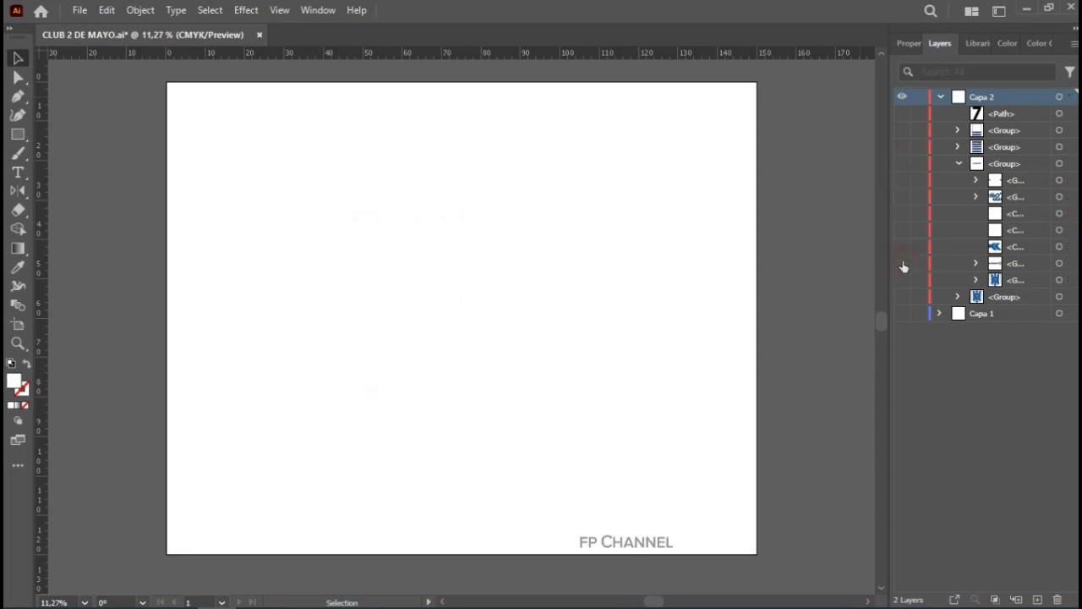
click(908, 180)
click(903, 202)
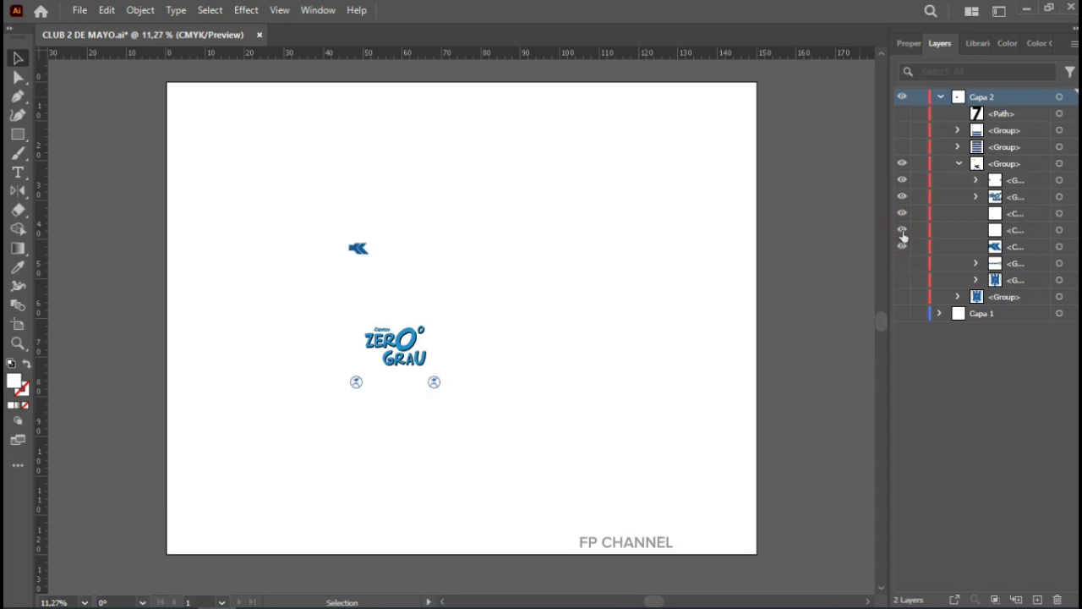
click(903, 196)
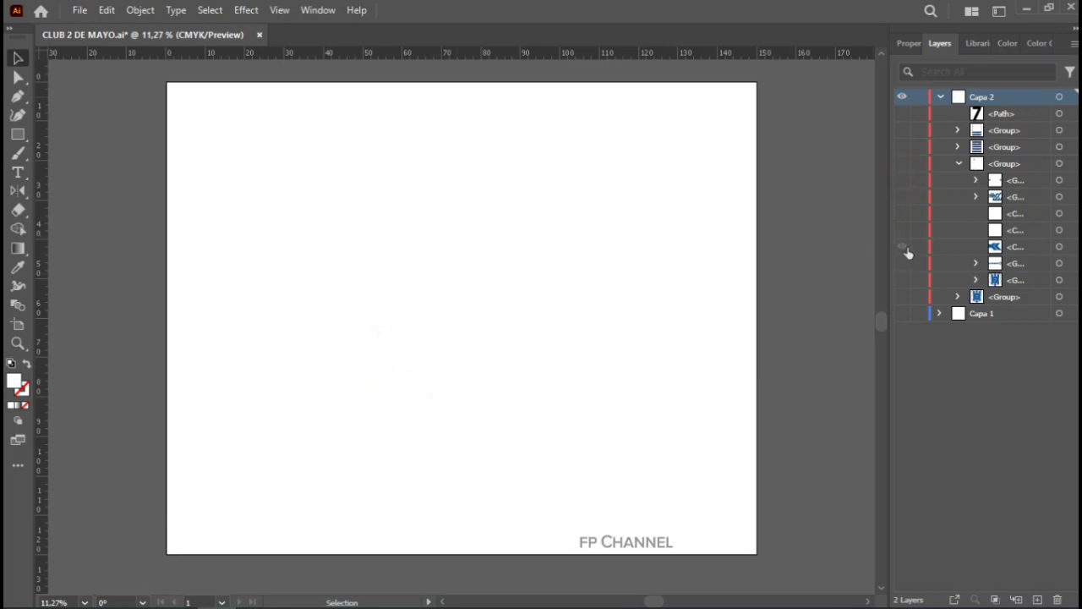
click(902, 180)
click(902, 246)
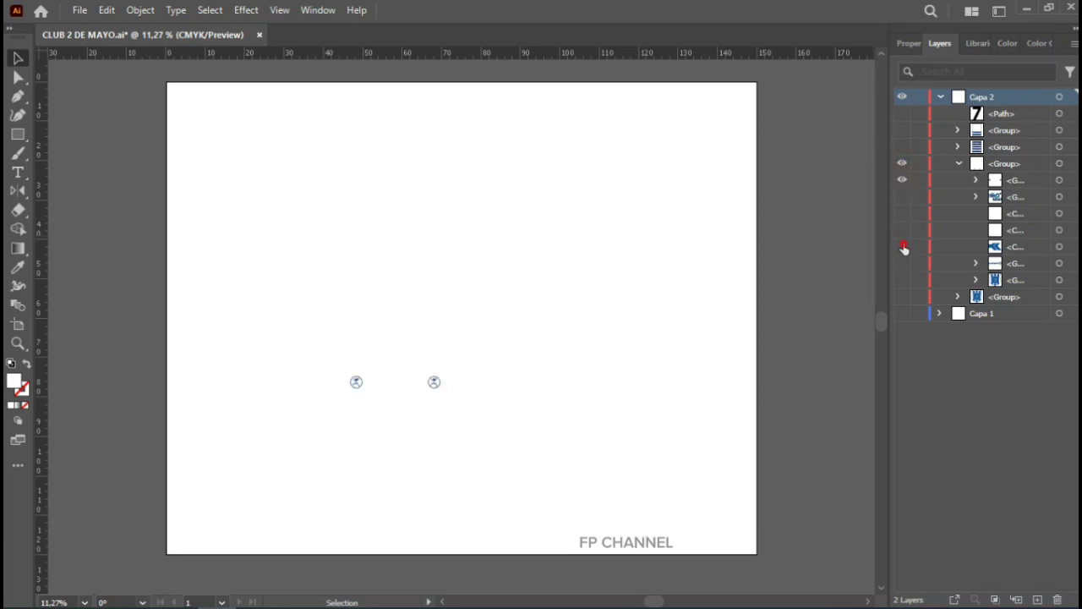
click(902, 183)
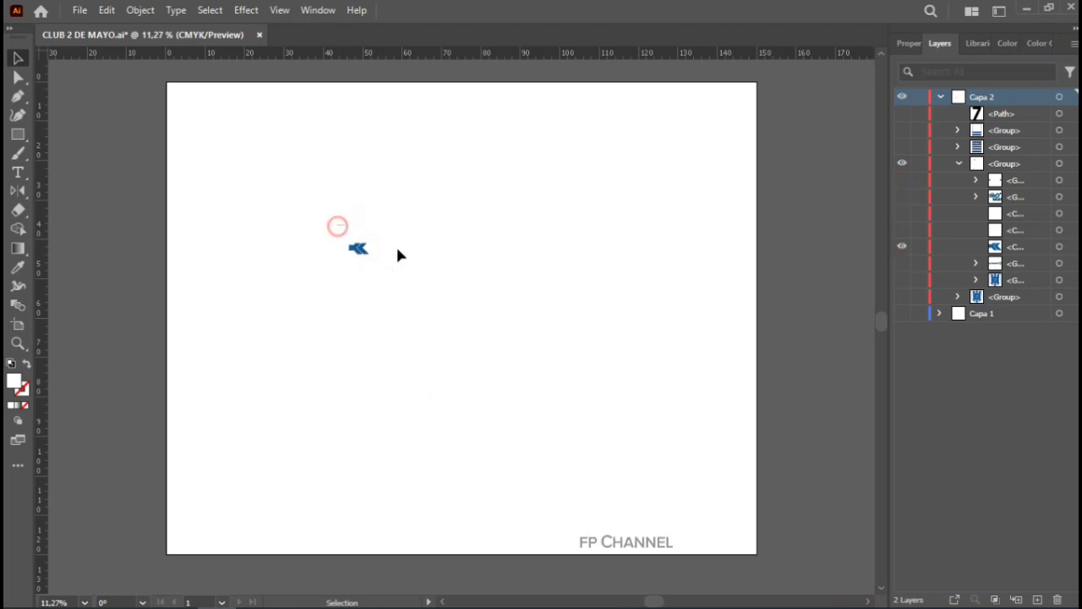
- Select the blue chevron emblem and drag it over to the Photoshop jersey mockup
click(358, 252)
drag(379, 212, 339, 333)
drag(361, 251, 222, 565)
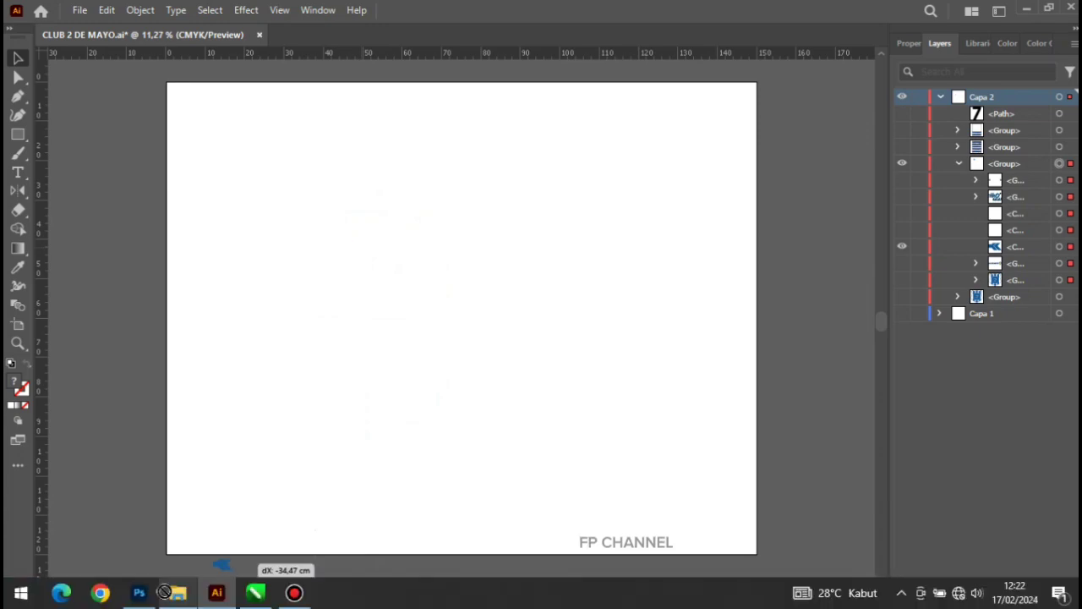
click(138, 602)
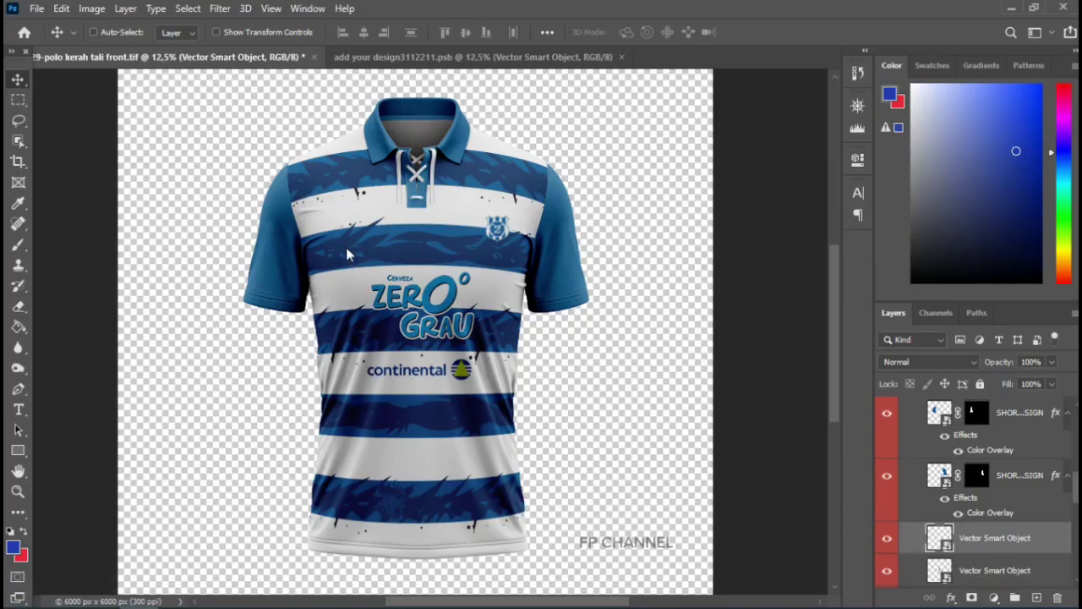
- Paste the chevron emblem, shrink it to about half size and place it on the jersey front
key(ctrl+v)
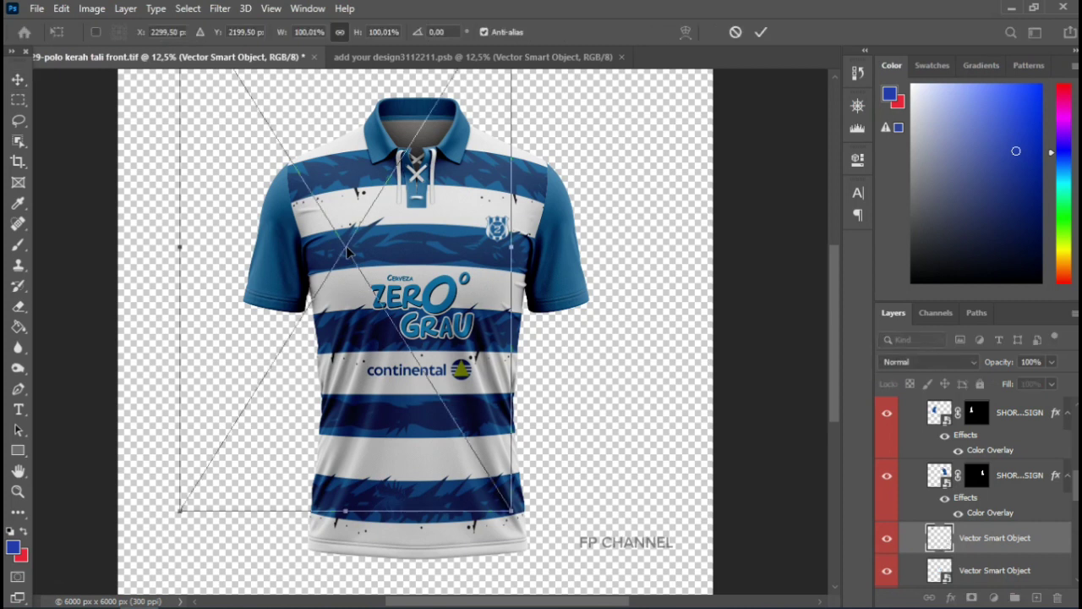
drag(508, 511, 342, 242)
drag(260, 100, 346, 245)
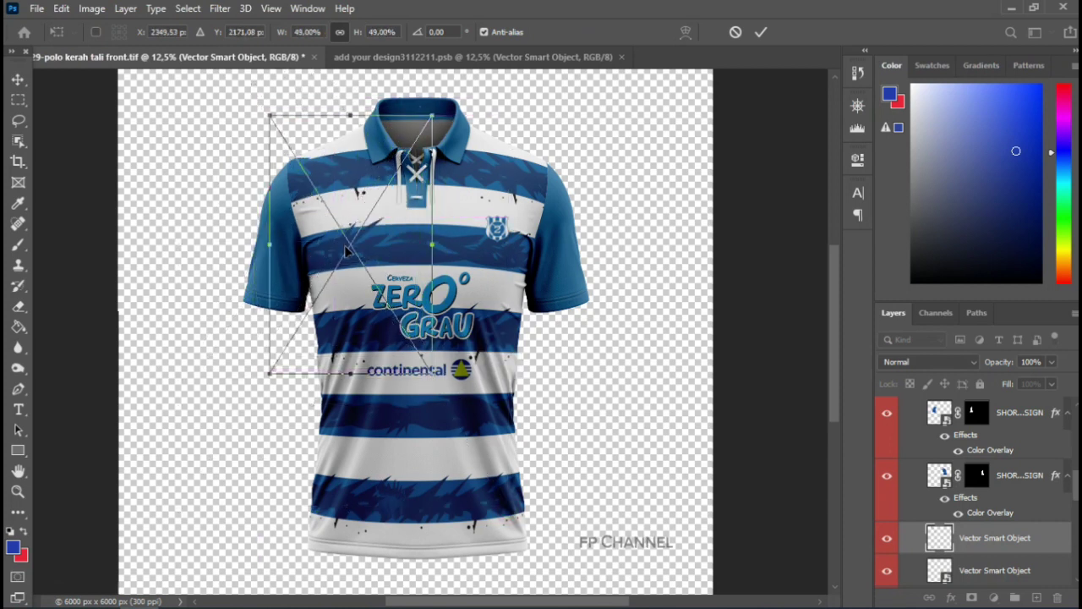
key(Return)
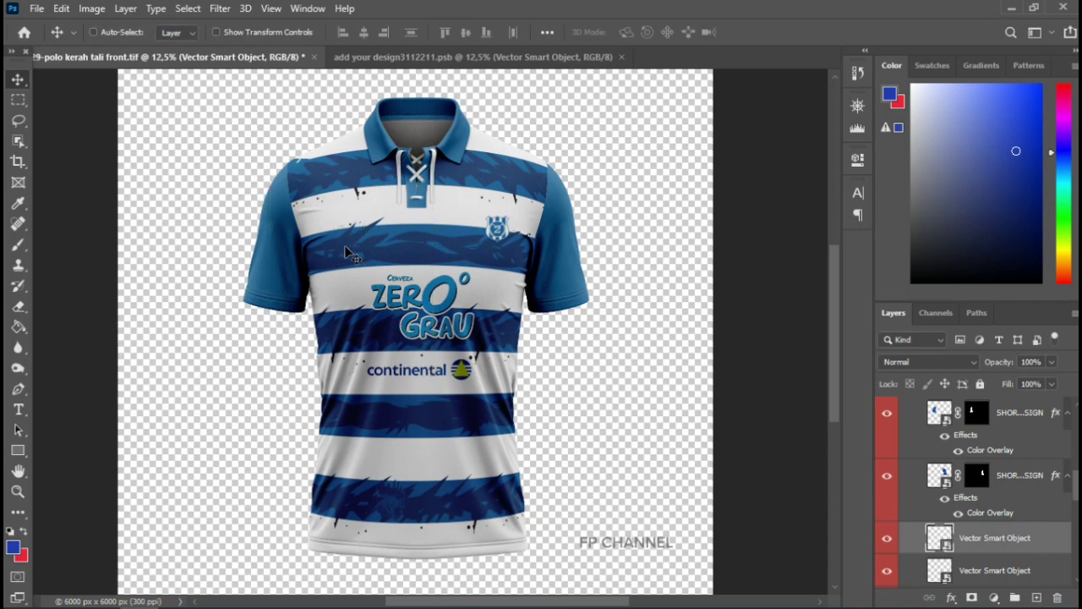
- Rescale the emblem to about 39% and settle it on the upper-left chest
key(ctrl)
key(ctrl+t)
mouse_move(368, 251)
mouse_down()
mouse_move(366, 207)
mouse_move(402, 279)
mouse_move(408, 332)
mouse_move(420, 322)
mouse_up()
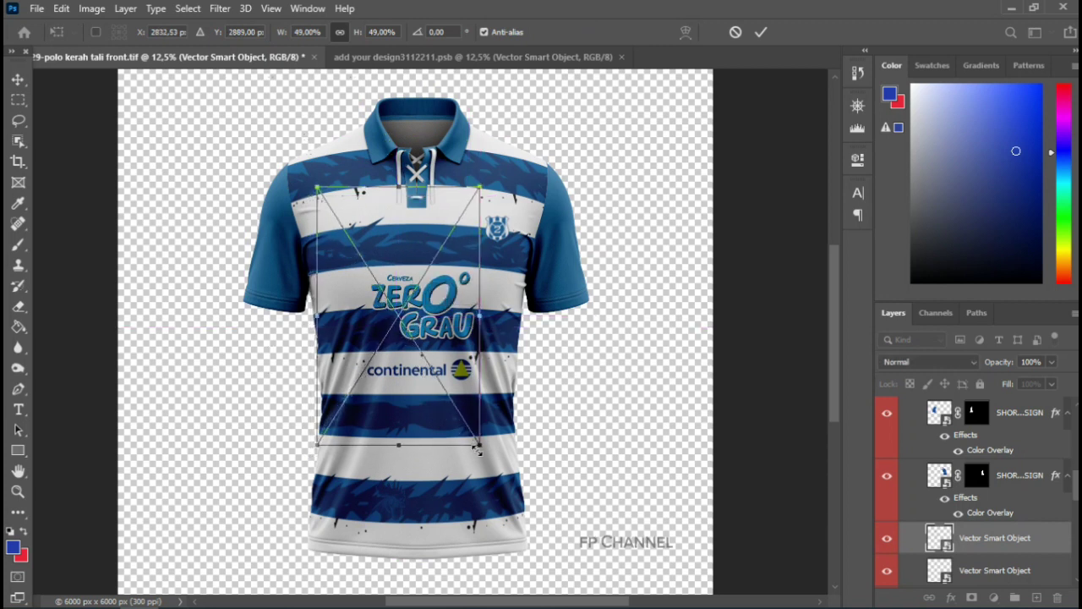
drag(478, 443, 448, 394)
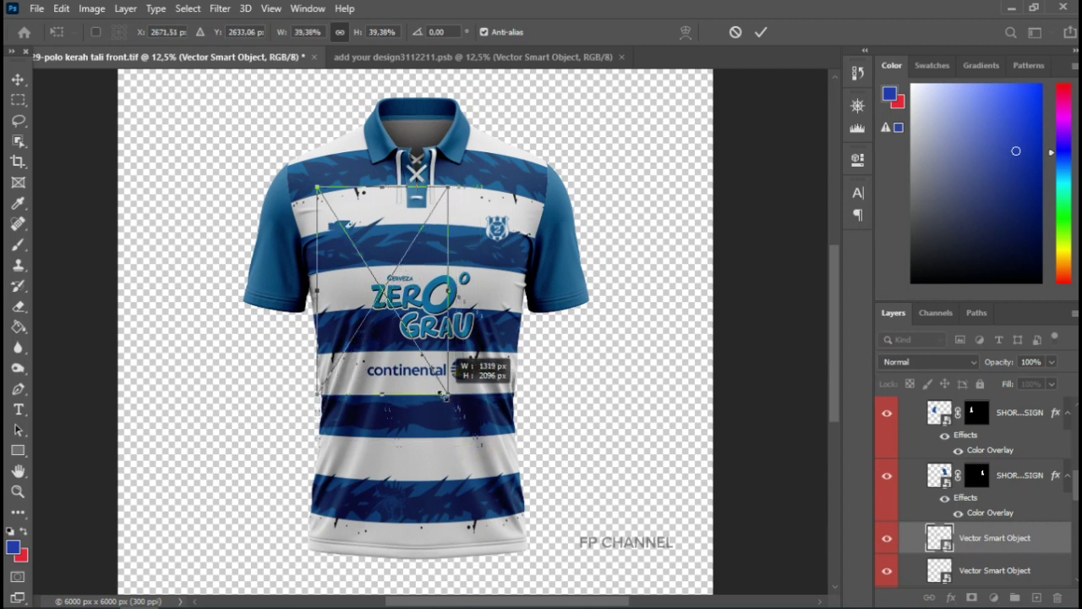
drag(371, 258, 376, 267)
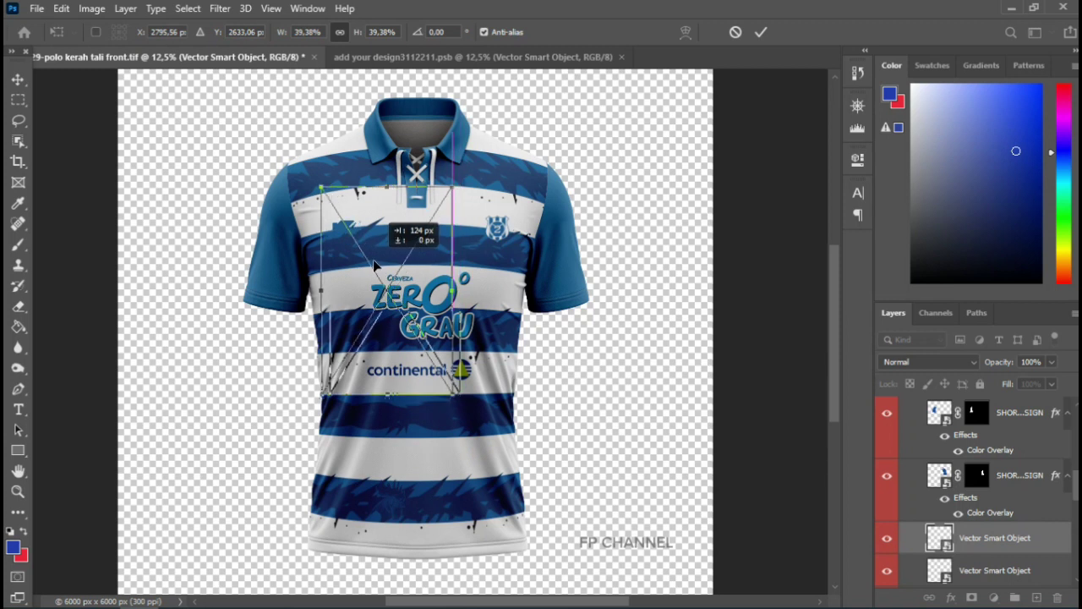
drag(375, 267, 376, 269)
key(Return)
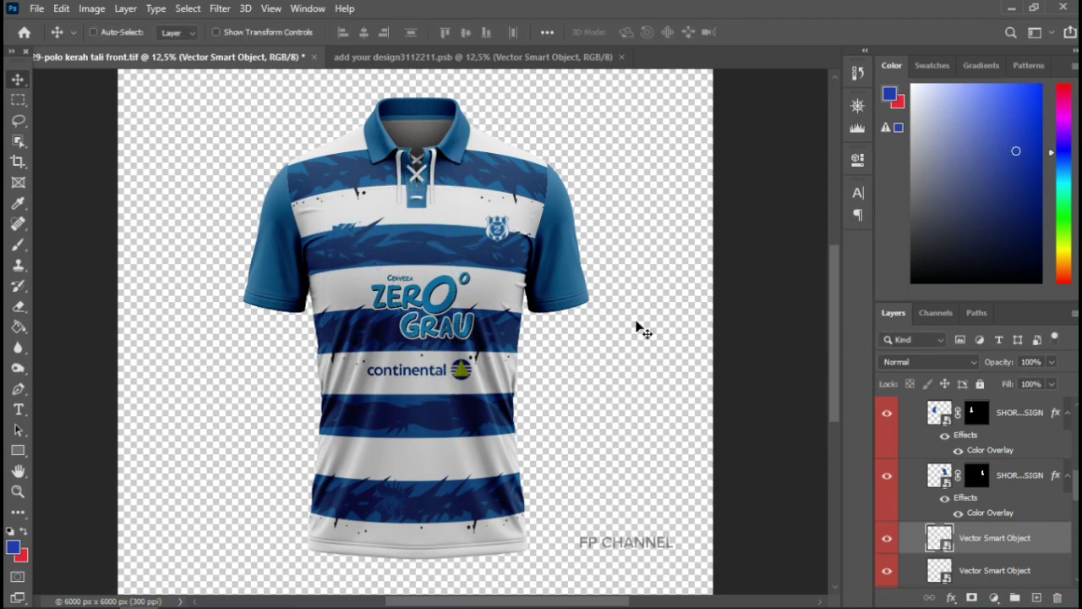
- Apply a bright green #a0fb02 Color Overlay effect to the chest emblem layer
click(952, 598)
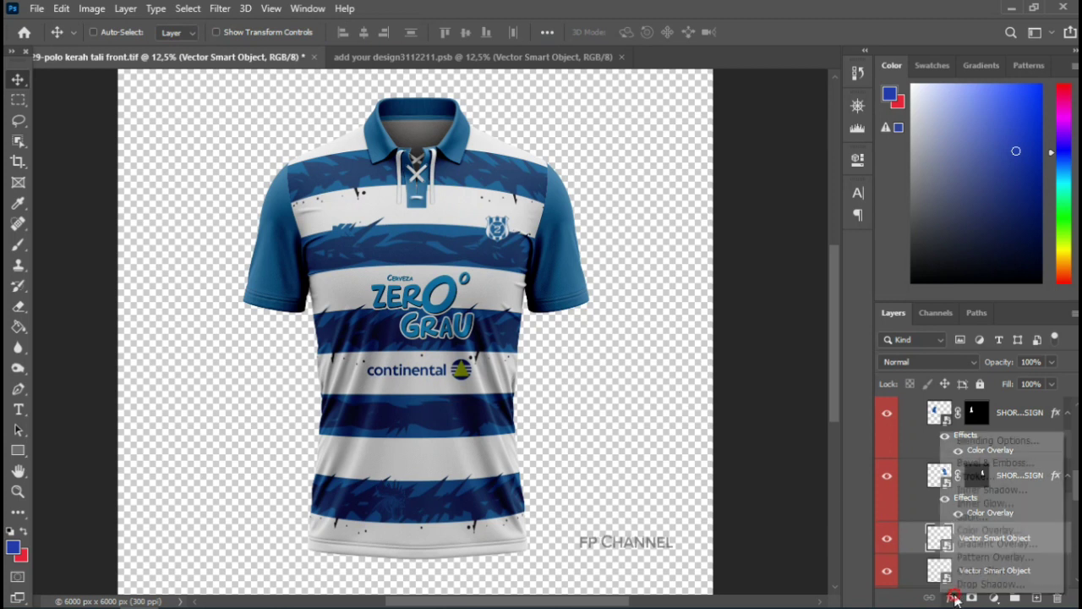
click(964, 529)
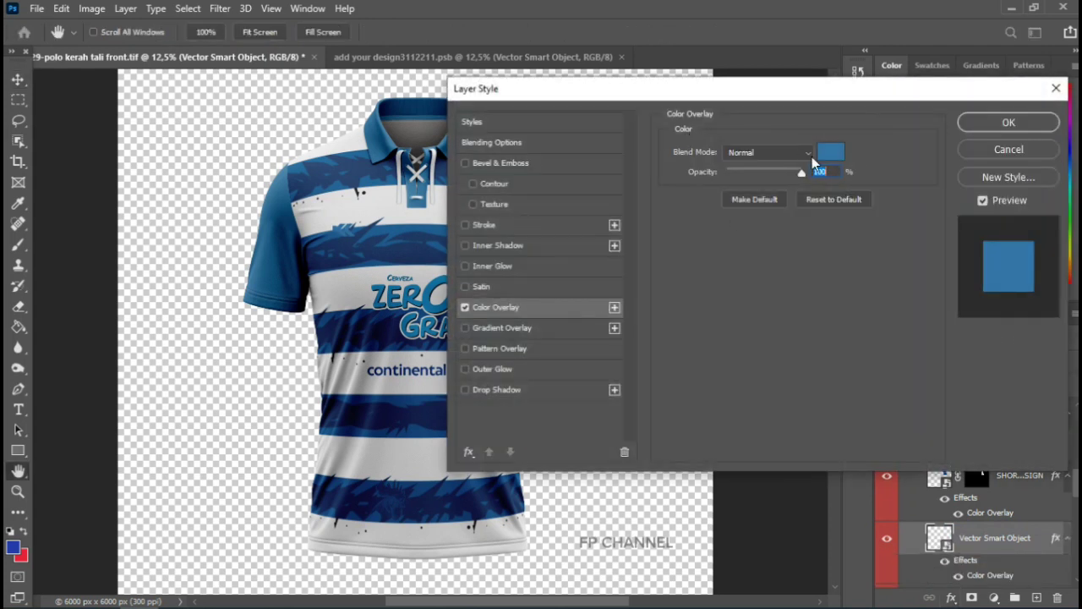
click(830, 154)
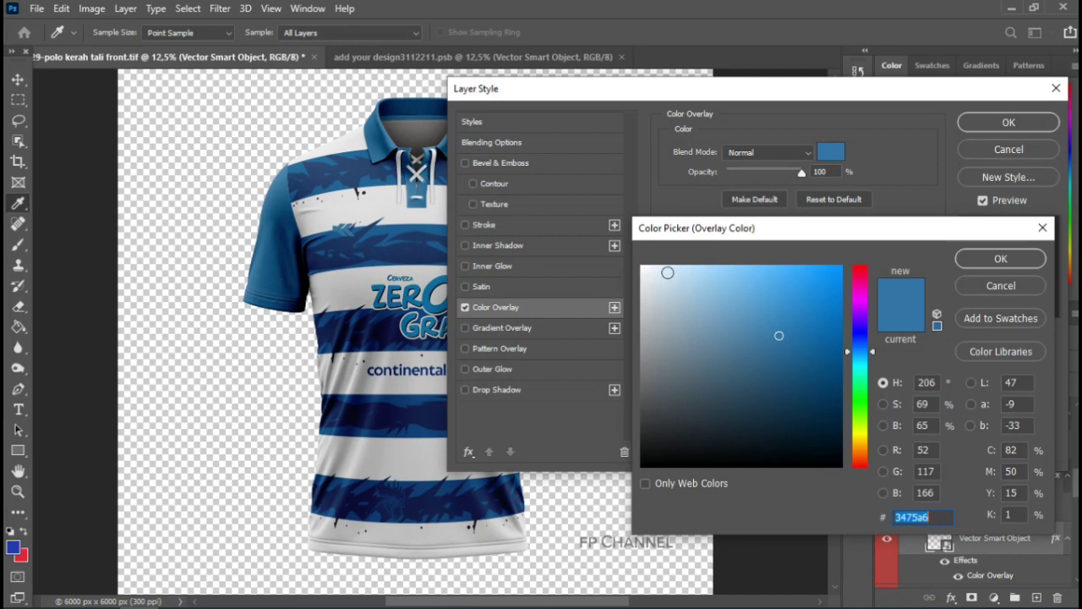
click(643, 268)
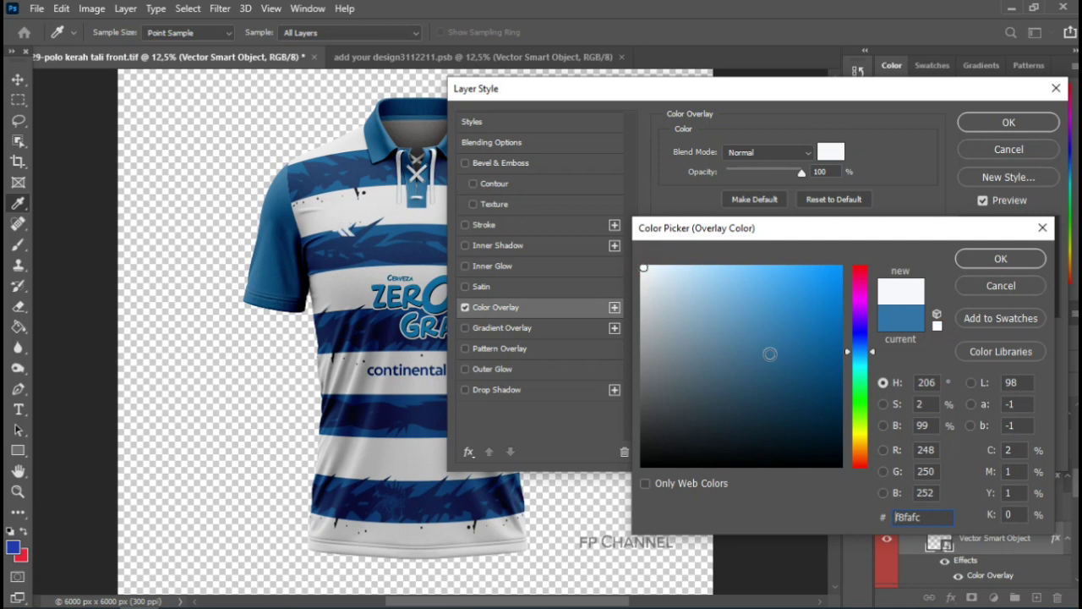
click(859, 420)
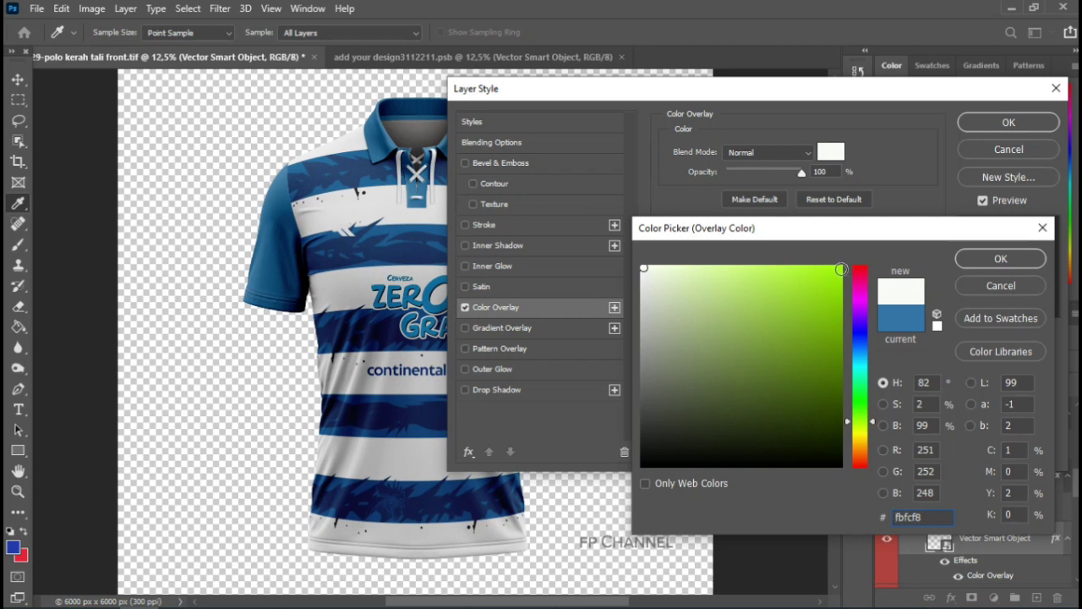
click(840, 268)
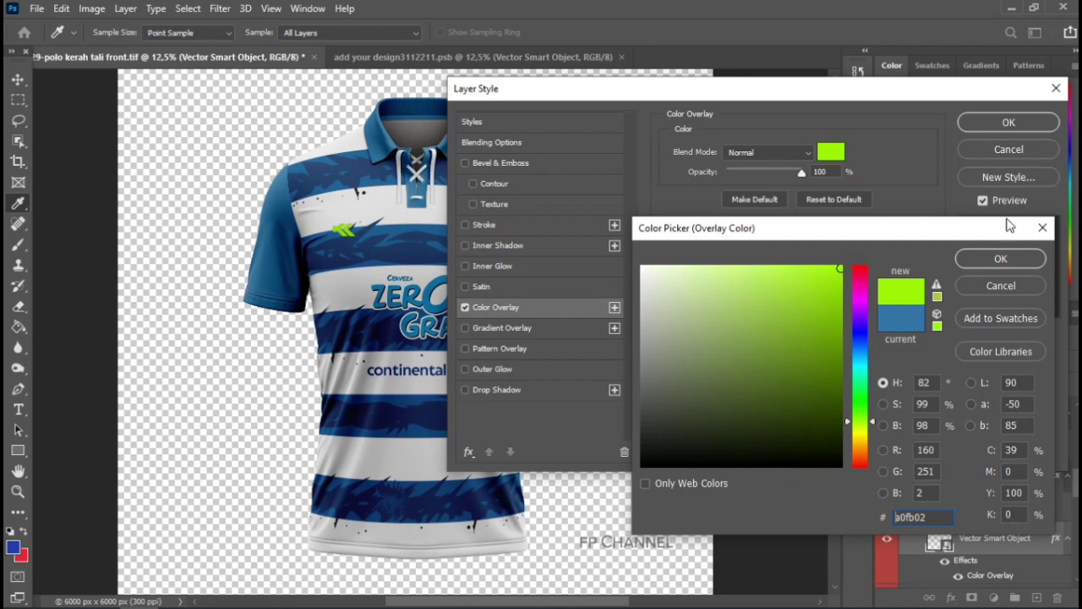
click(999, 261)
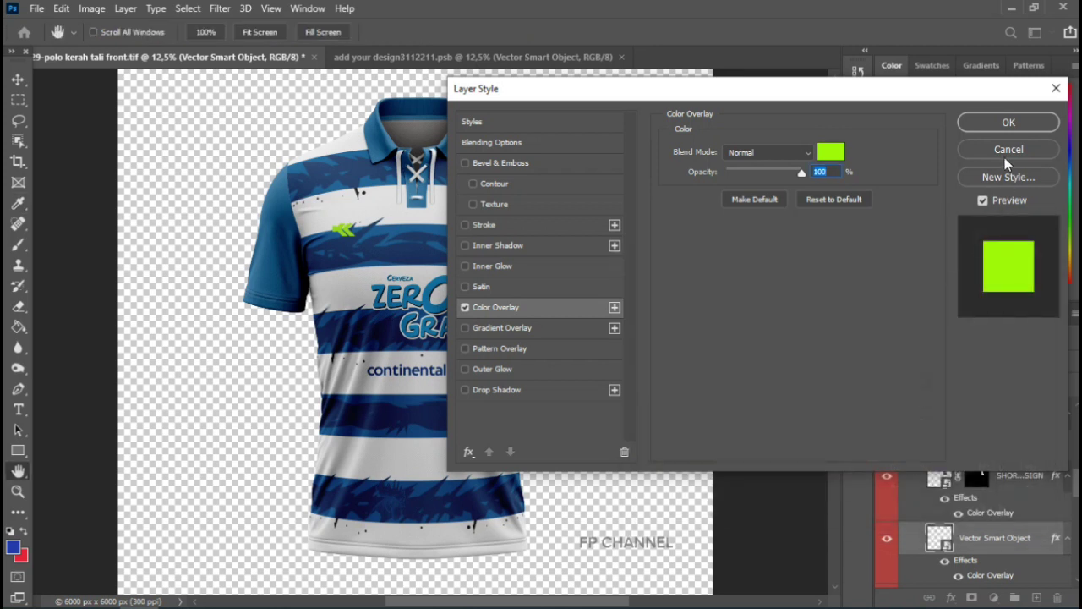
click(1006, 124)
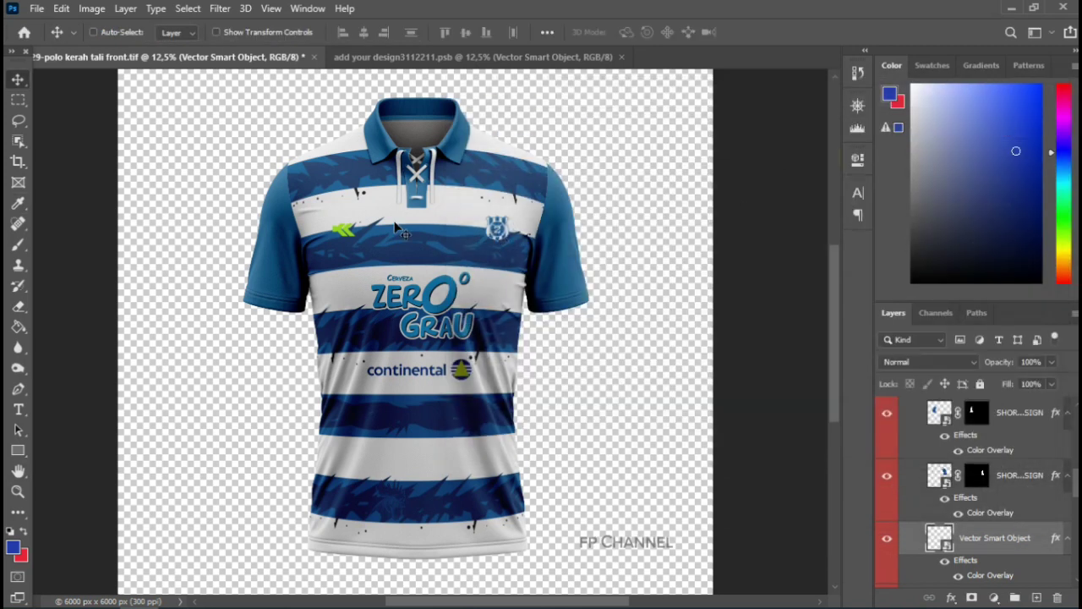
- Enlarge the green emblem to 40.07% and nudge it into place on the upper-left chest
drag(343, 240, 351, 237)
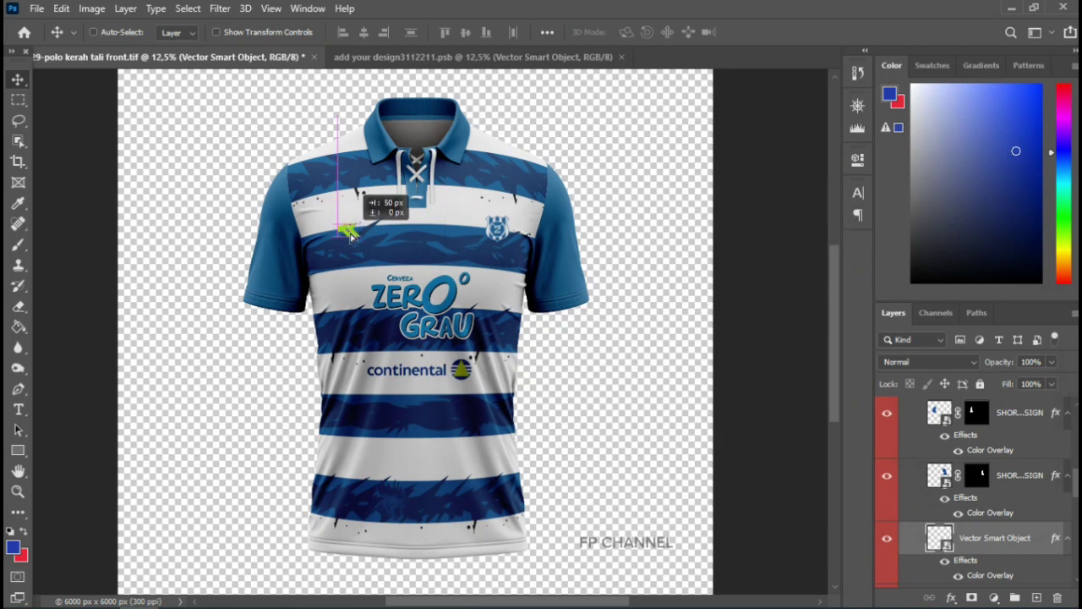
drag(351, 236, 351, 237)
key(ctrl+t)
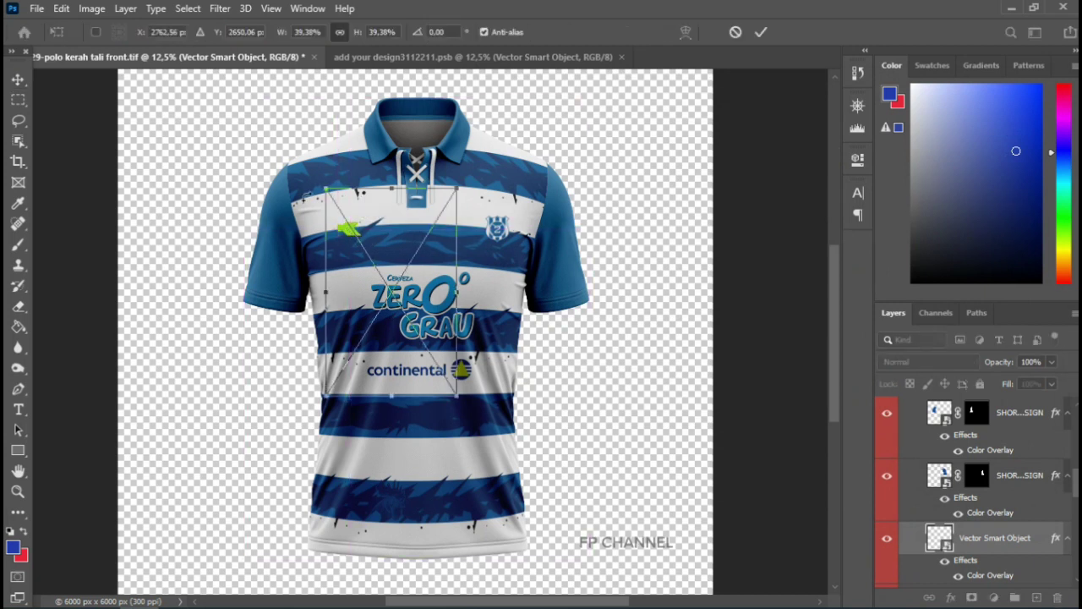
drag(325, 190, 324, 186)
drag(378, 275, 376, 279)
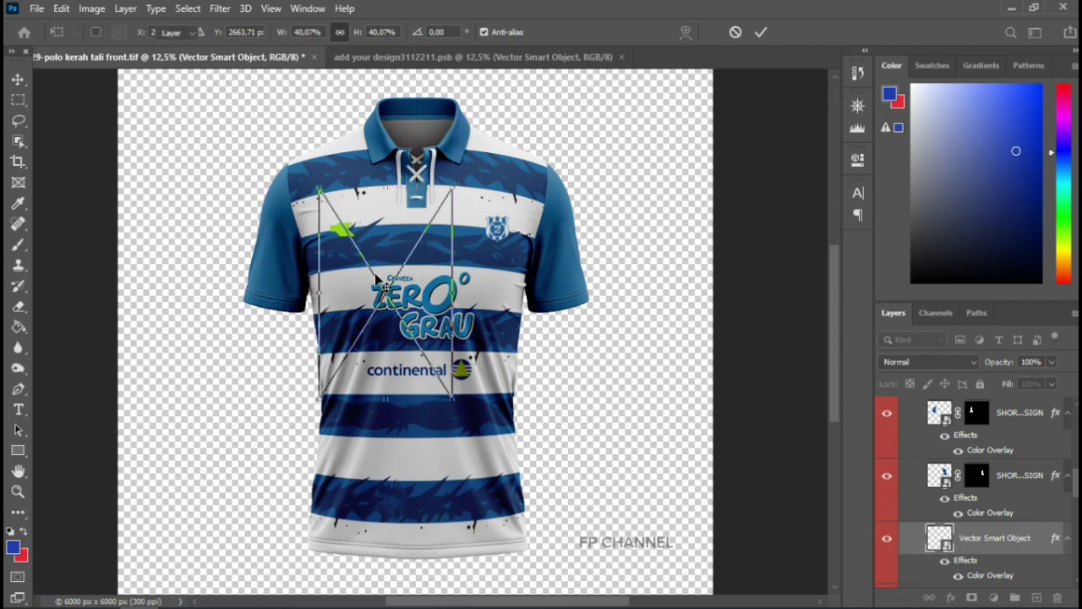
key(Return)
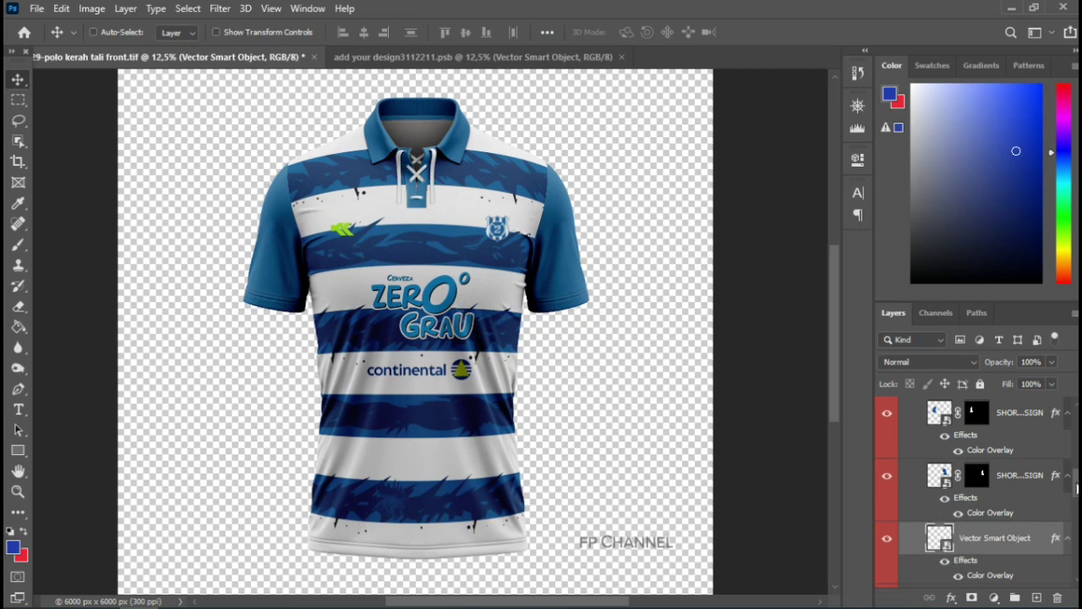
scroll(973, 499, down, 3)
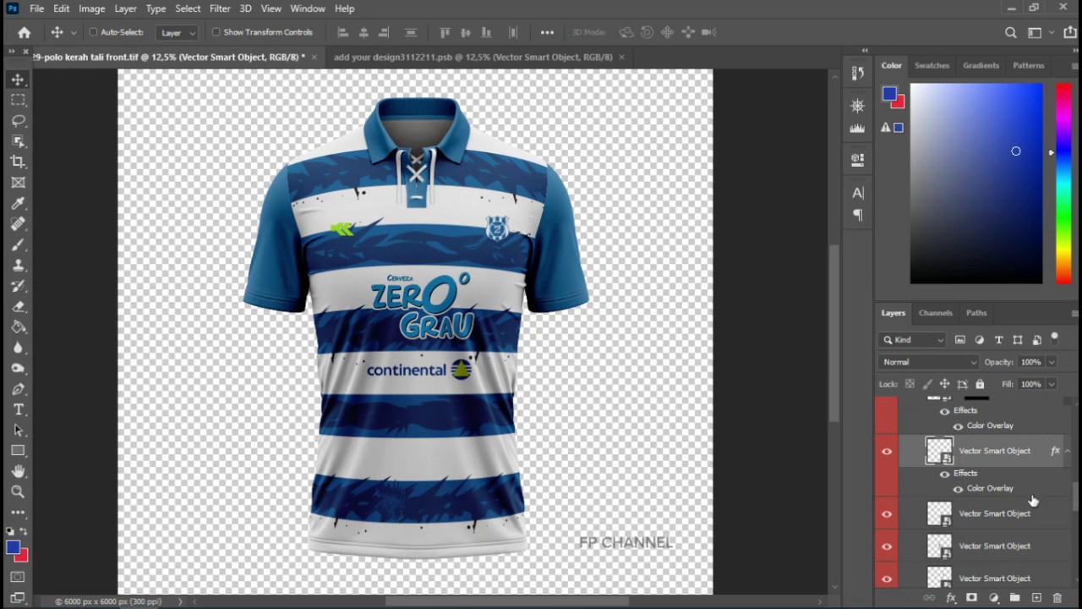
- Shift the ZERO GRAU logo slightly left, then close the add your design3112211.psb document
click(1000, 513)
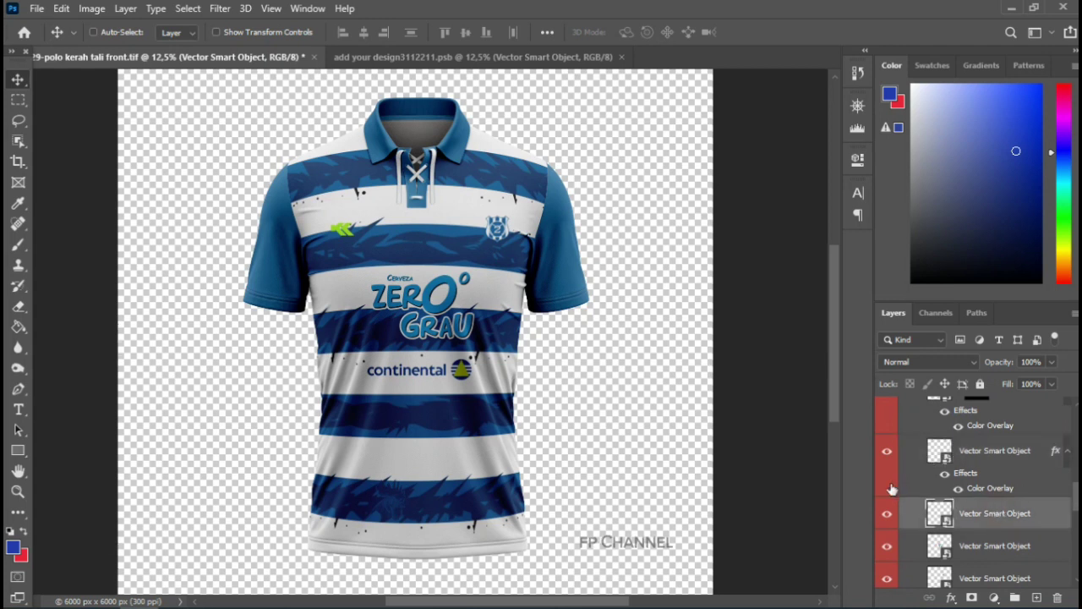
click(887, 513)
click(887, 513)
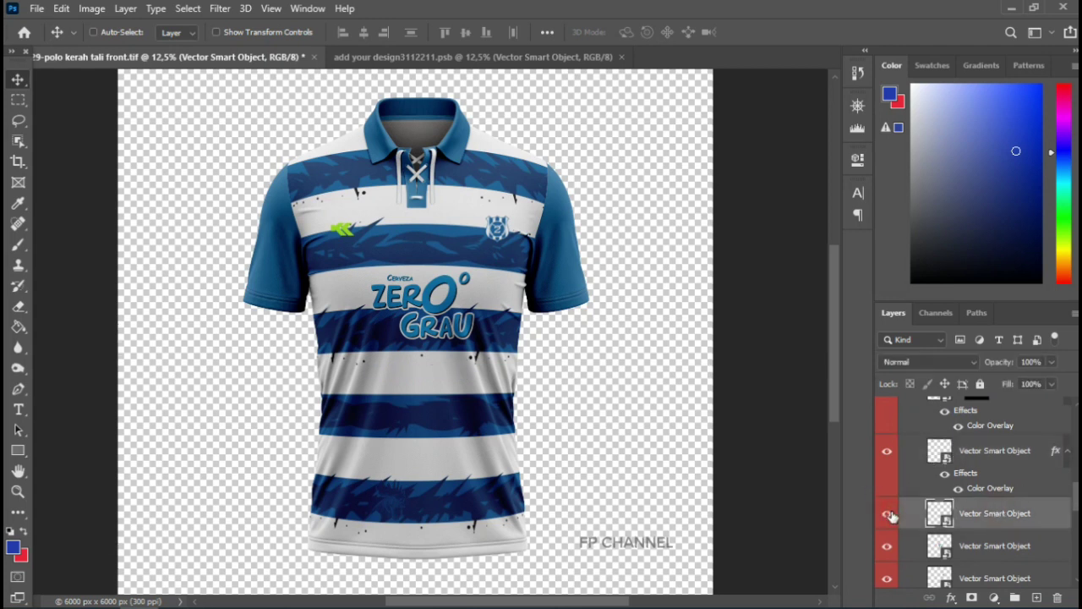
click(966, 546)
scroll(972, 507, up, 1)
drag(447, 313, 440, 312)
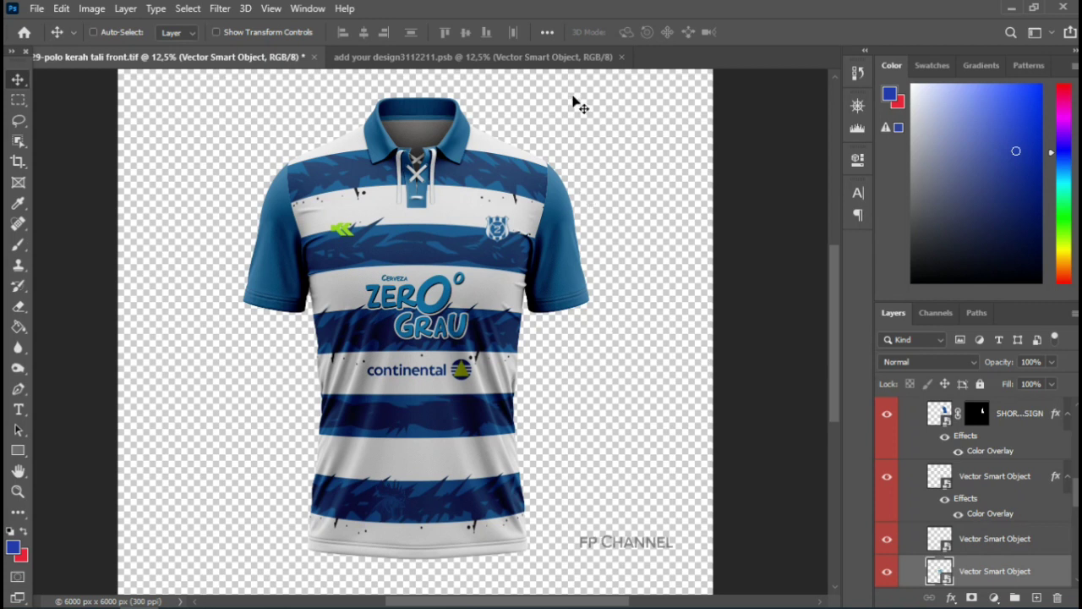
click(580, 63)
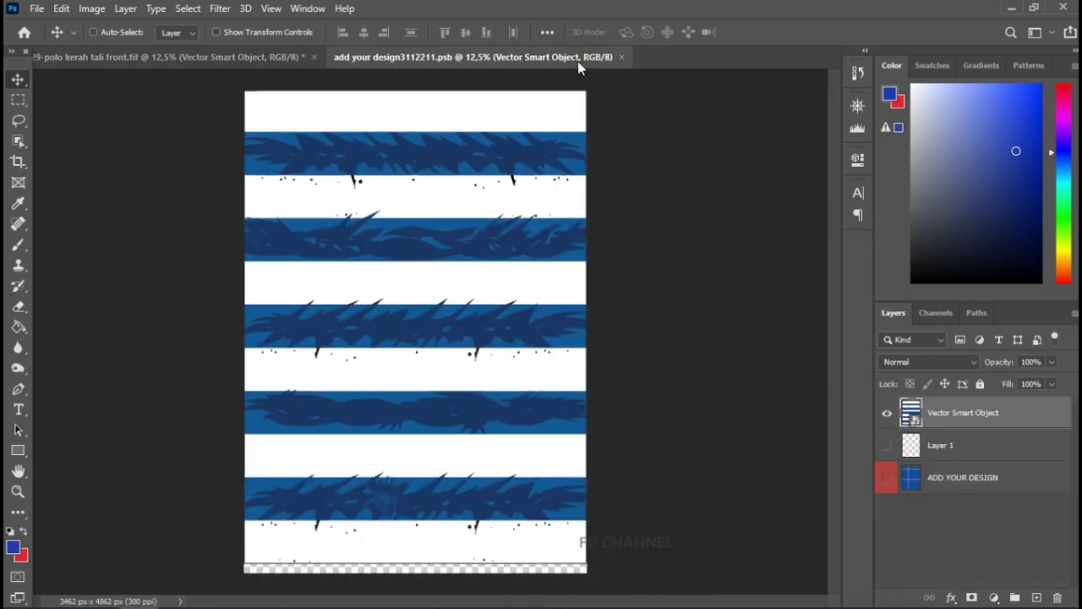
click(623, 56)
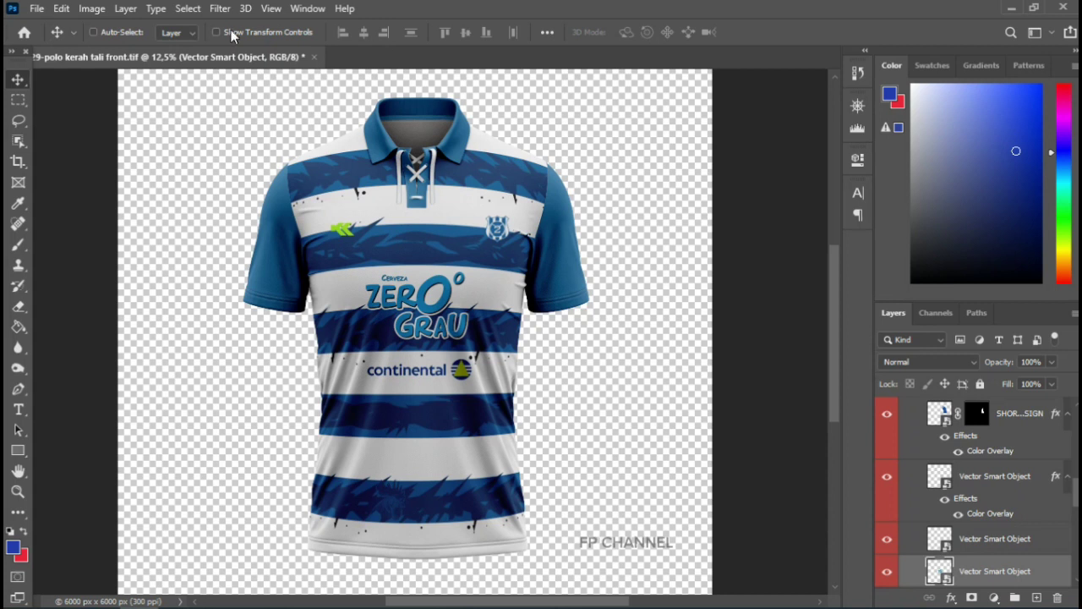
- Open 'Men's Soccer - Cricket Jersey - Polo Shirt Mockup - Back View' as a second document
click(38, 8)
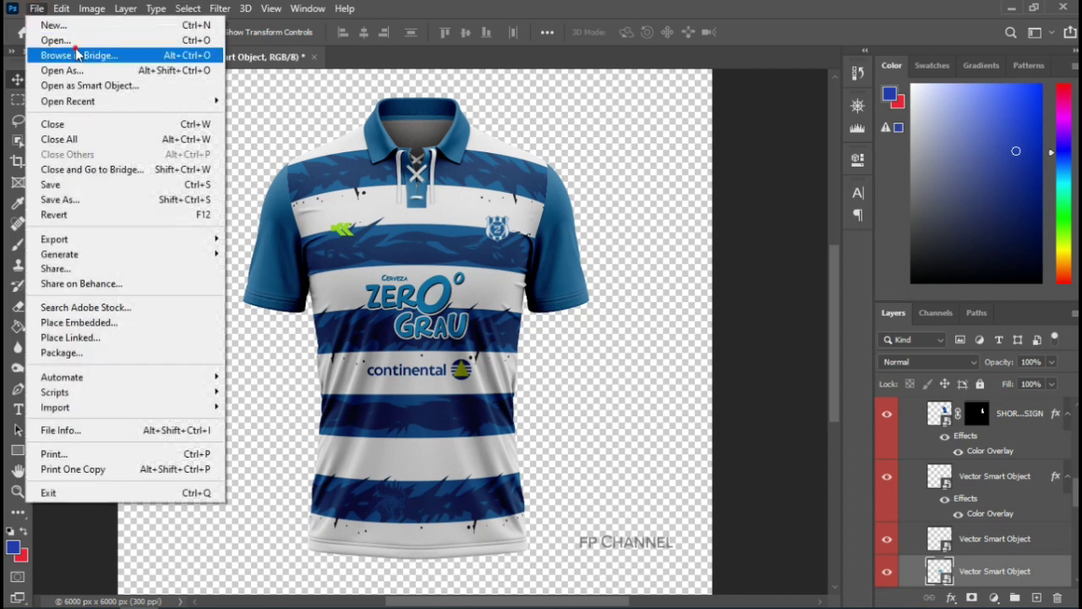
click(78, 55)
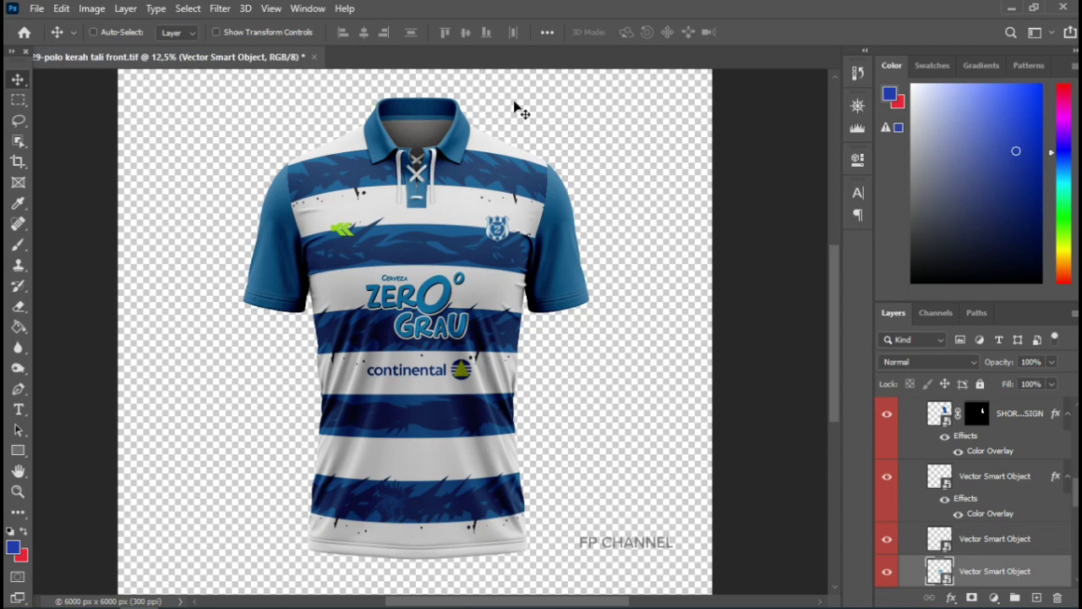
click(40, 11)
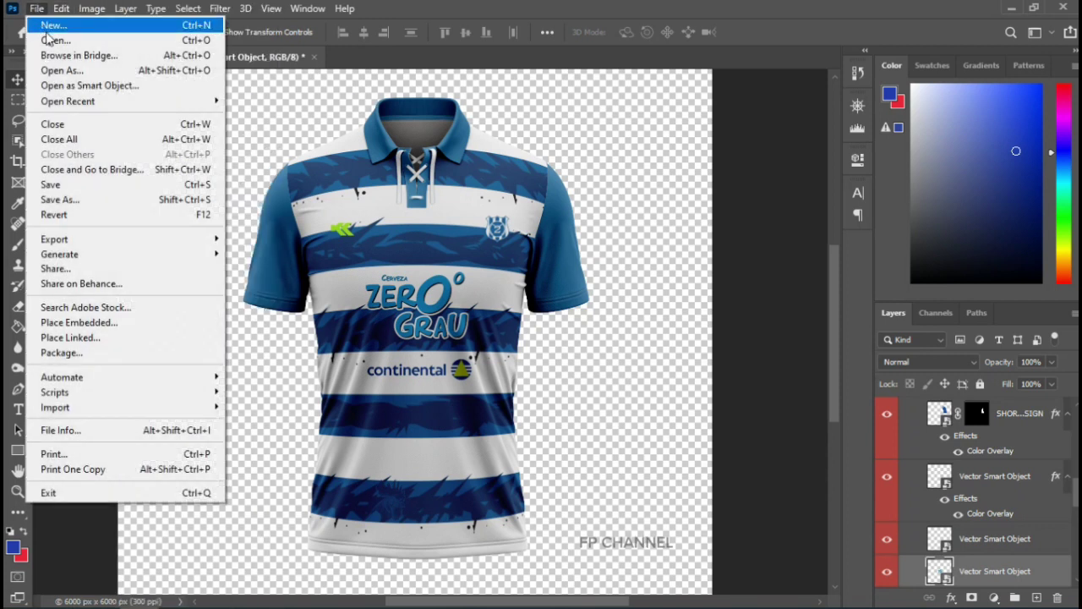
click(52, 39)
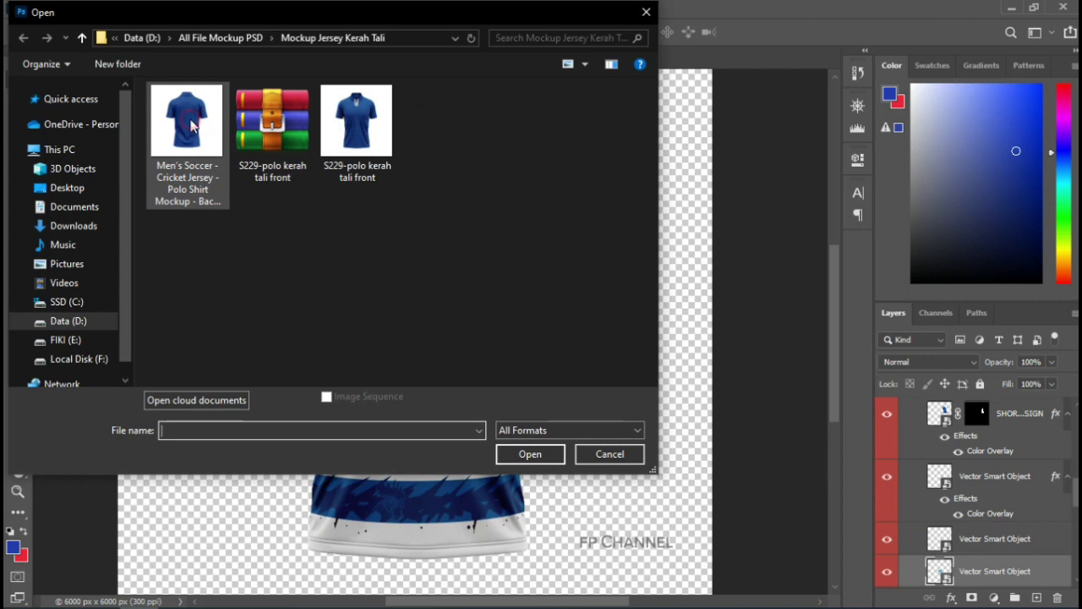
click(191, 125)
click(525, 455)
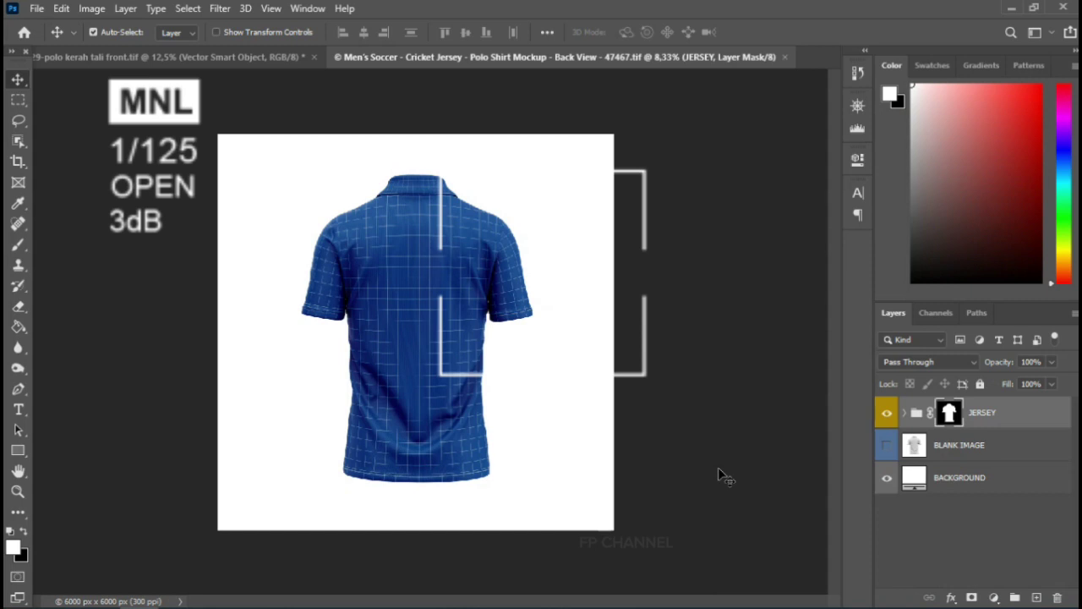
- Hide the BACKGROUND layer, open the BACK VIEW DESIGN smart object and add a blank Layer 1
key(ctrl+plus)
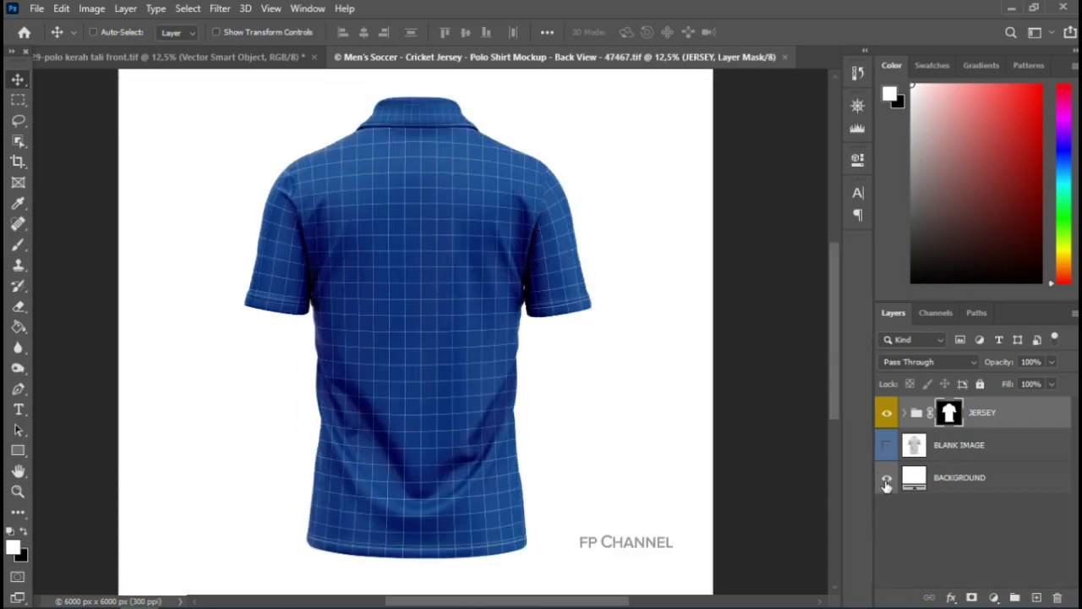
click(886, 479)
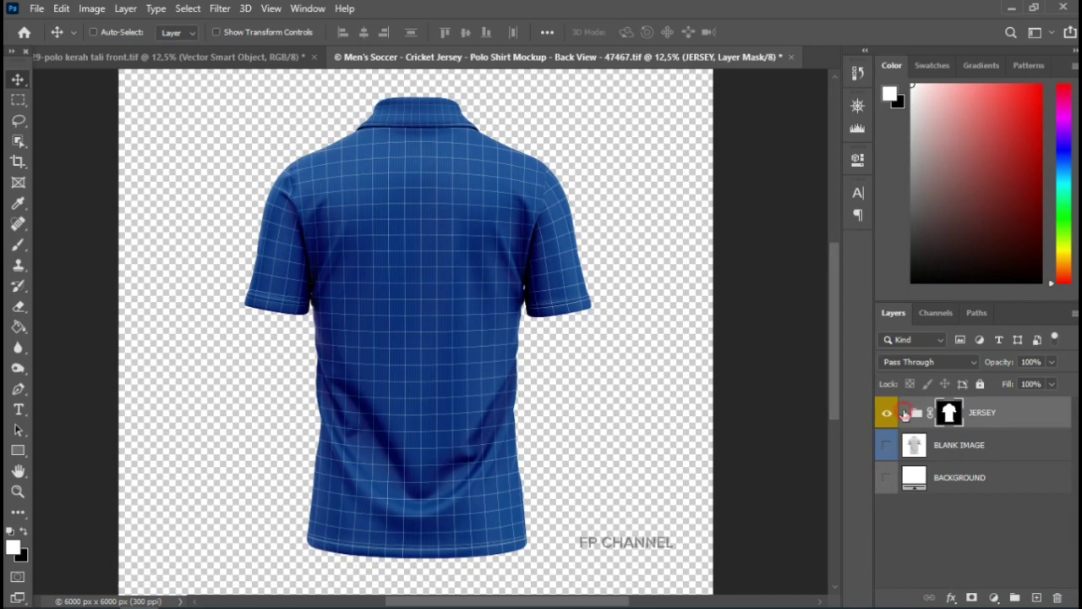
click(905, 412)
scroll(1077, 444, down, 3)
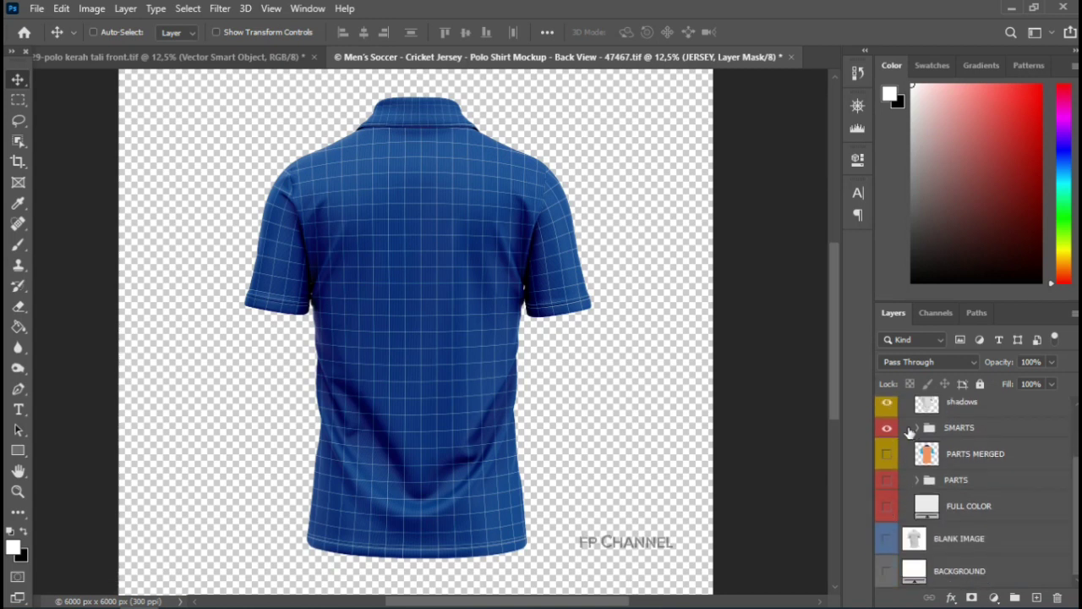
click(917, 428)
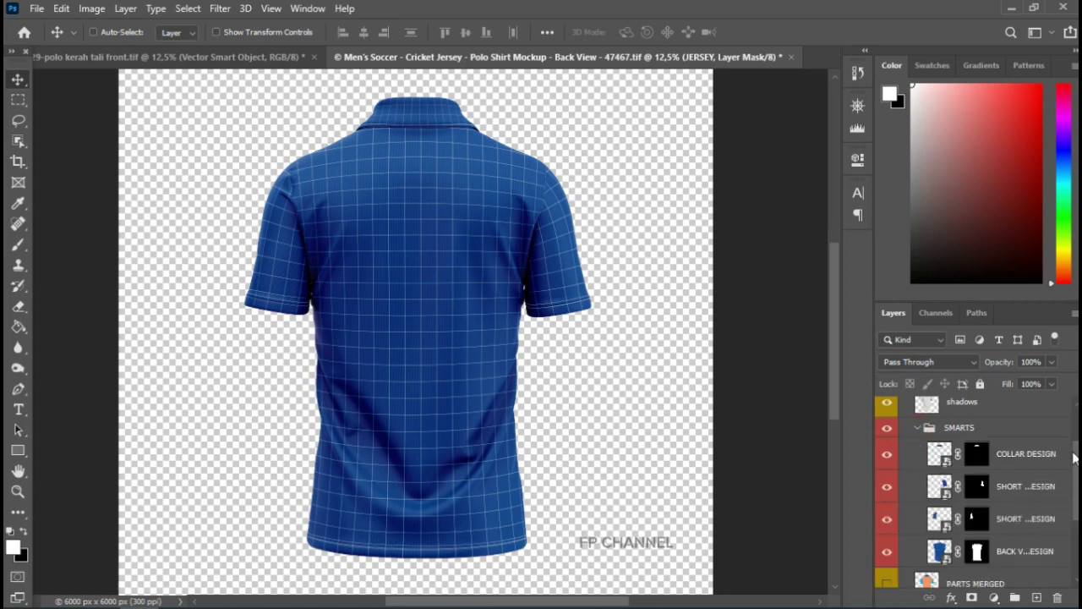
scroll(980, 490, down, 3)
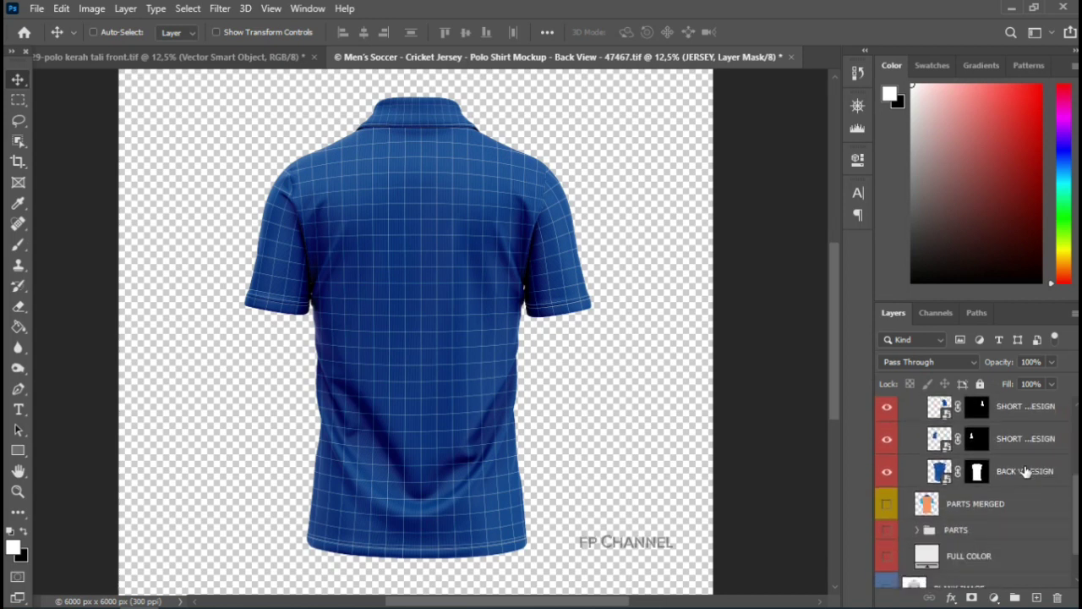
click(1024, 472)
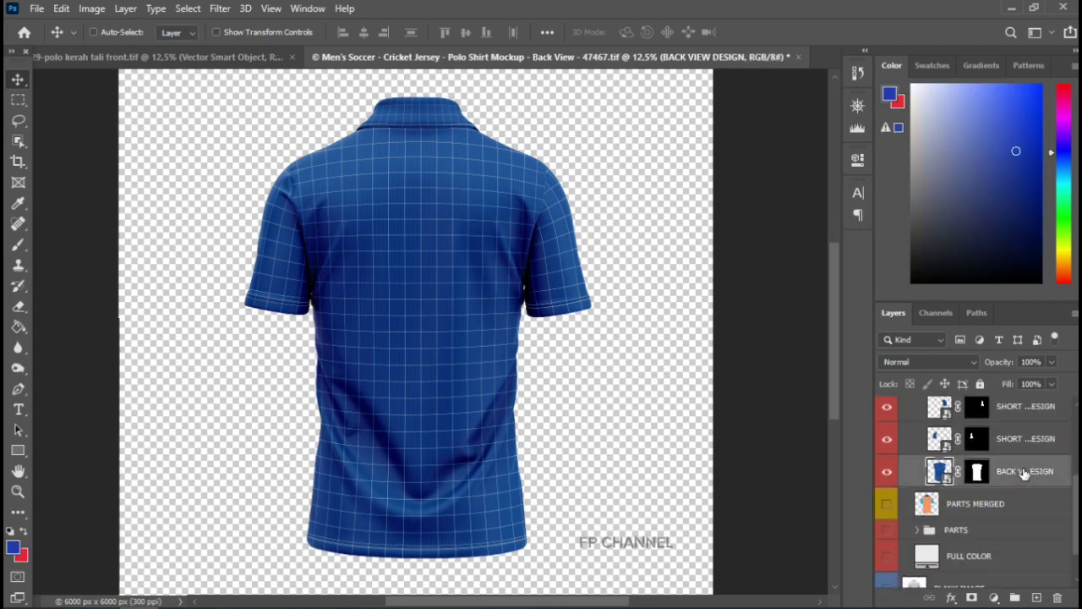
double_click(940, 472)
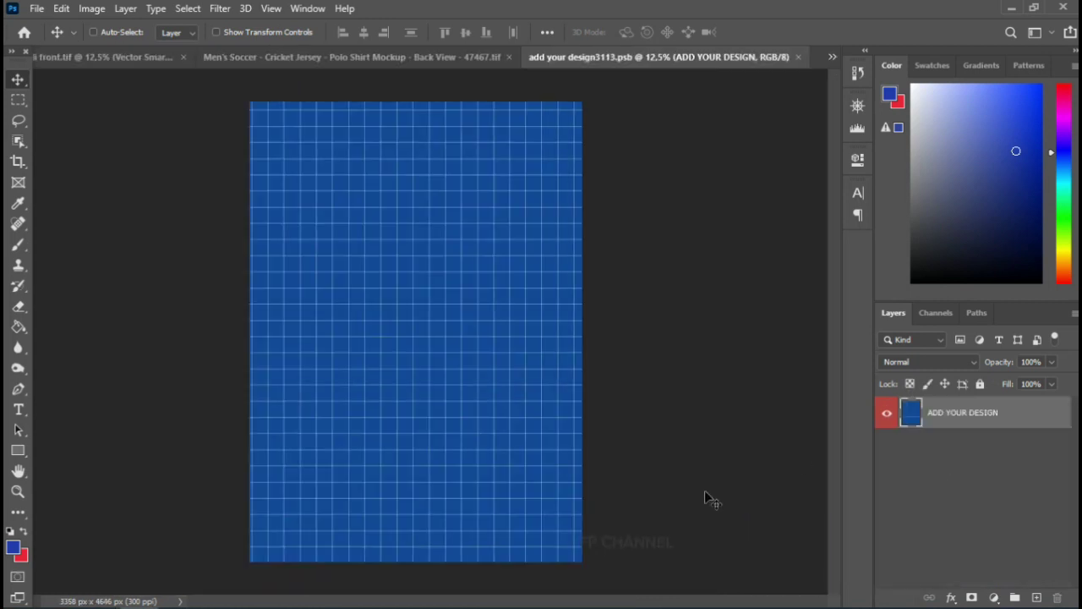
click(1038, 598)
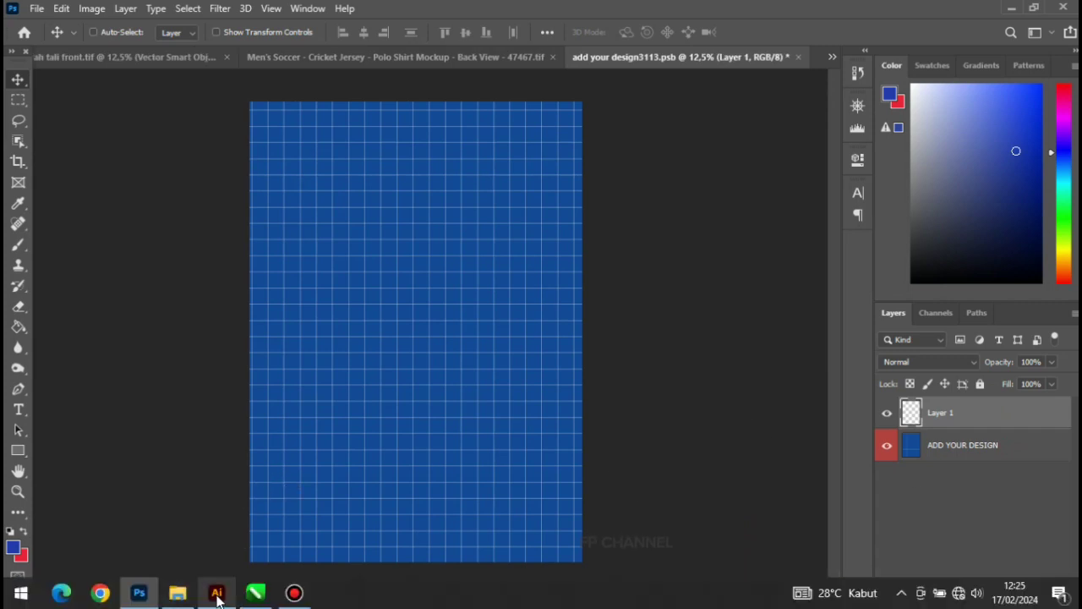
- In Illustrator, hide the selected group's artwork so the artboard is blank
click(217, 597)
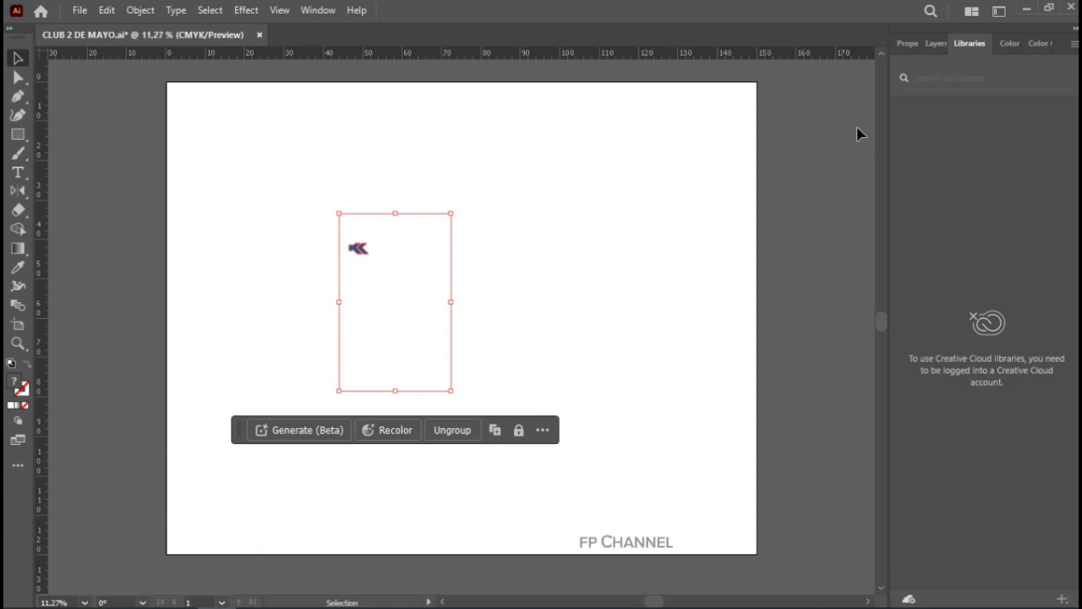
click(937, 44)
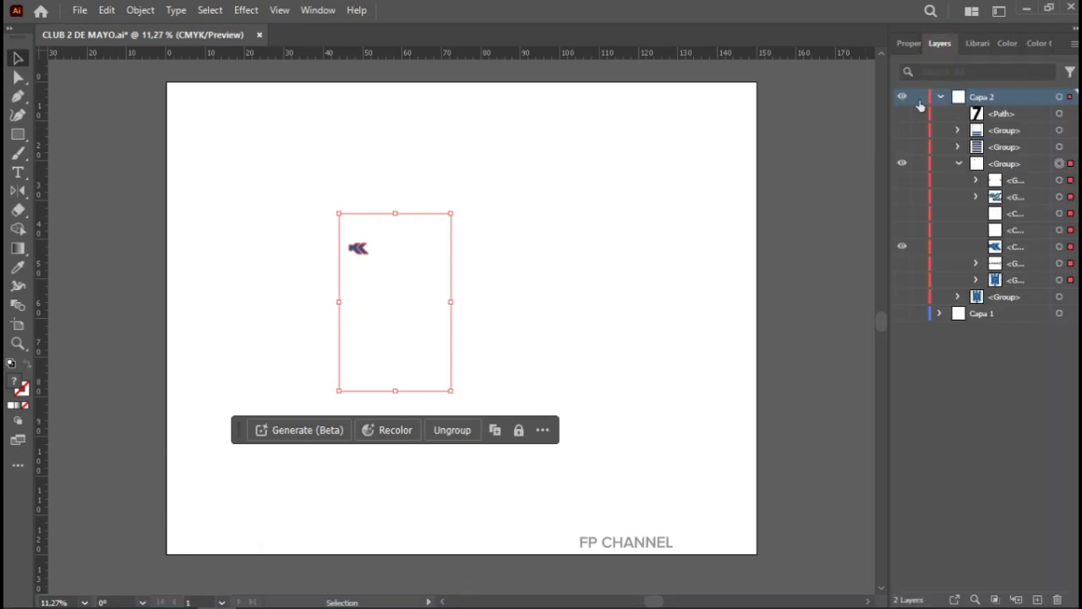
click(901, 164)
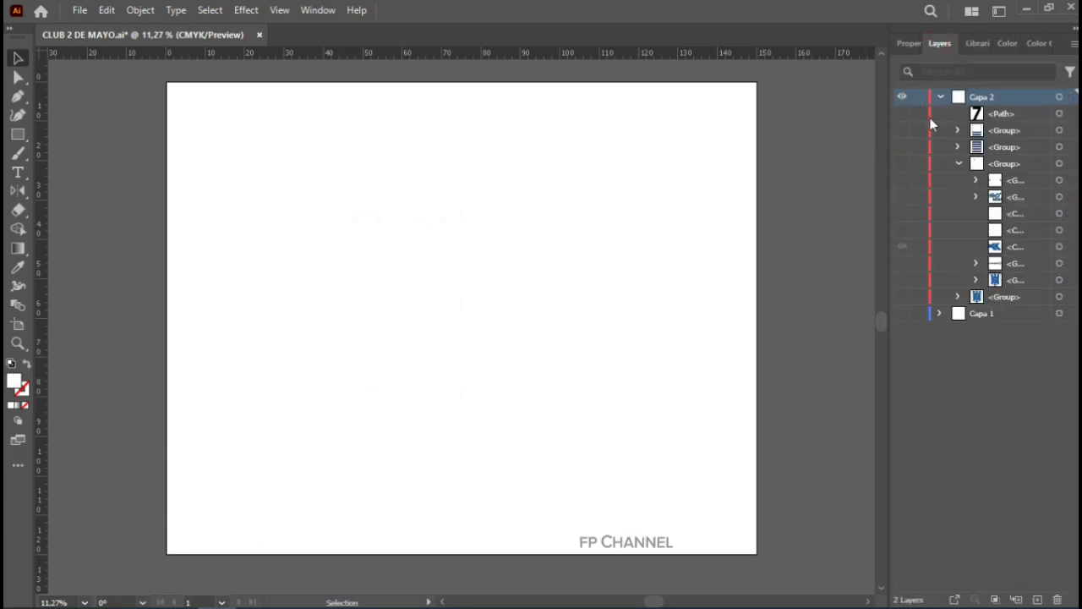
- Unhide the striped body group in Illustrator and drag the stripe artwork over to Photoshop
click(906, 131)
mouse_move(616, 239)
mouse_down()
mouse_move(497, 228)
mouse_move(155, 603)
mouse_move(432, 303)
mouse_up()
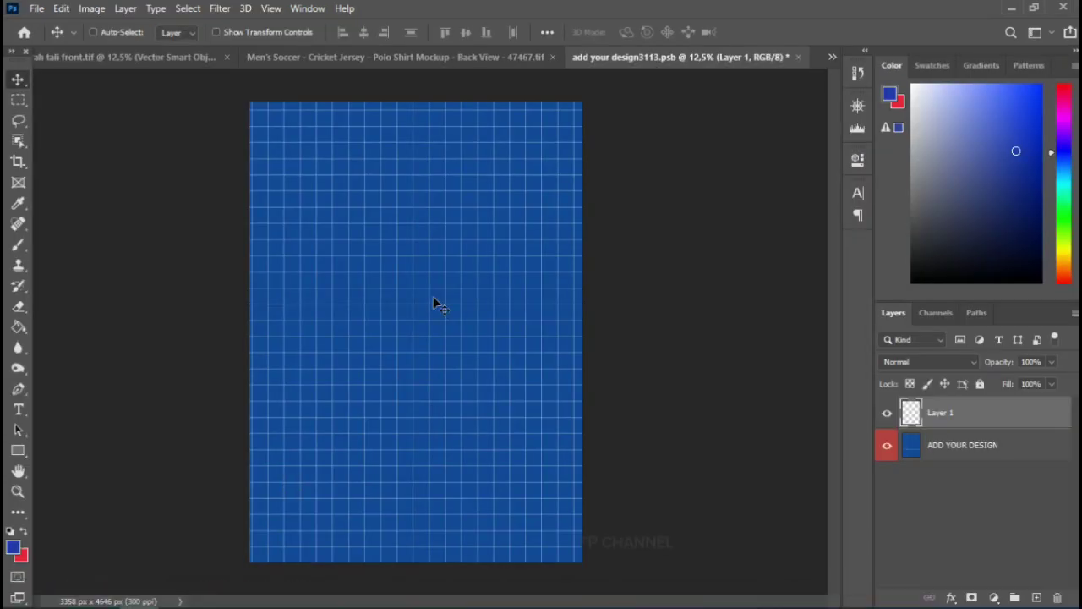
- Place the stripes as a Vector Smart Object stretched across the back design panel, and save
drag(433, 297, 433, 298)
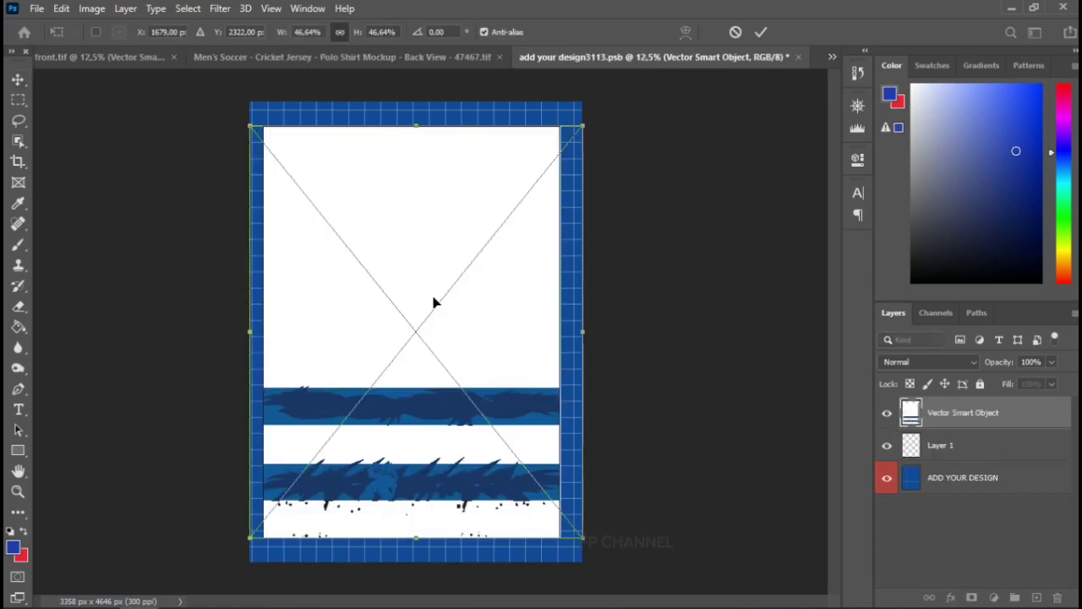
drag(250, 126, 236, 106)
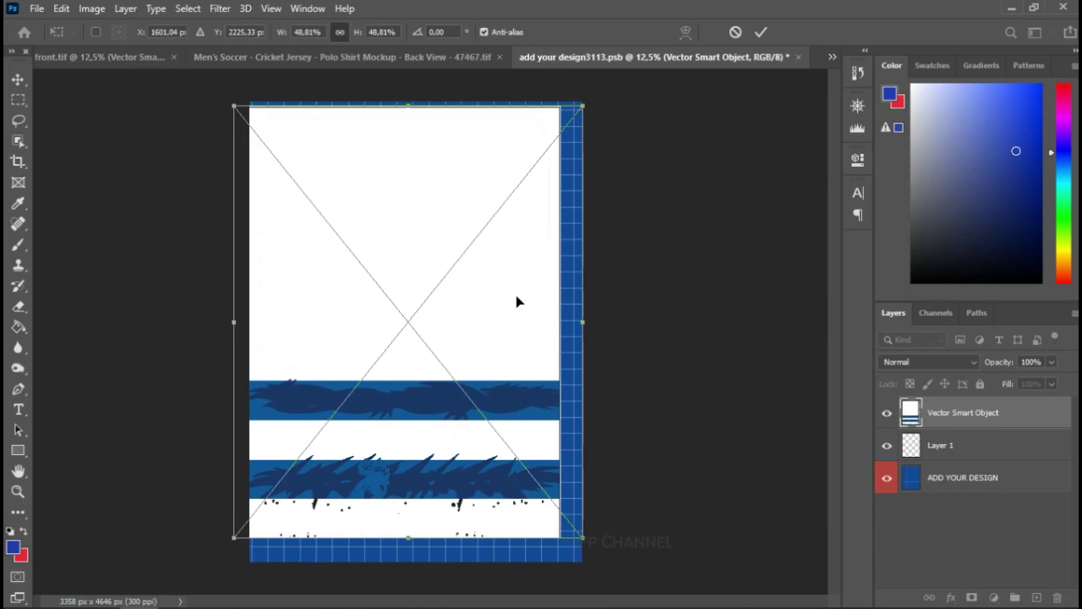
drag(513, 297, 513, 292)
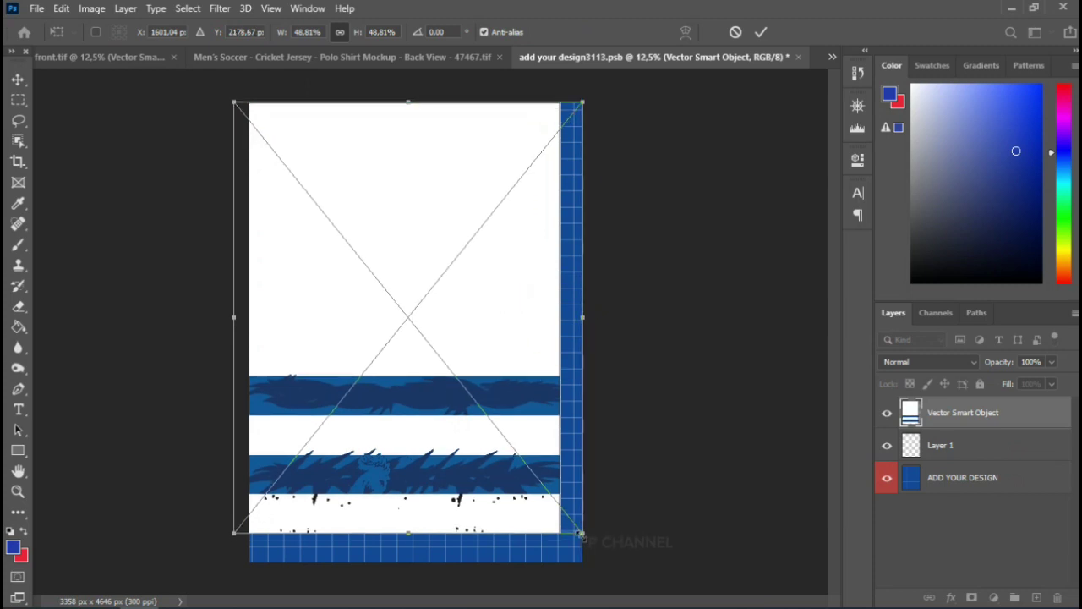
drag(581, 534, 601, 562)
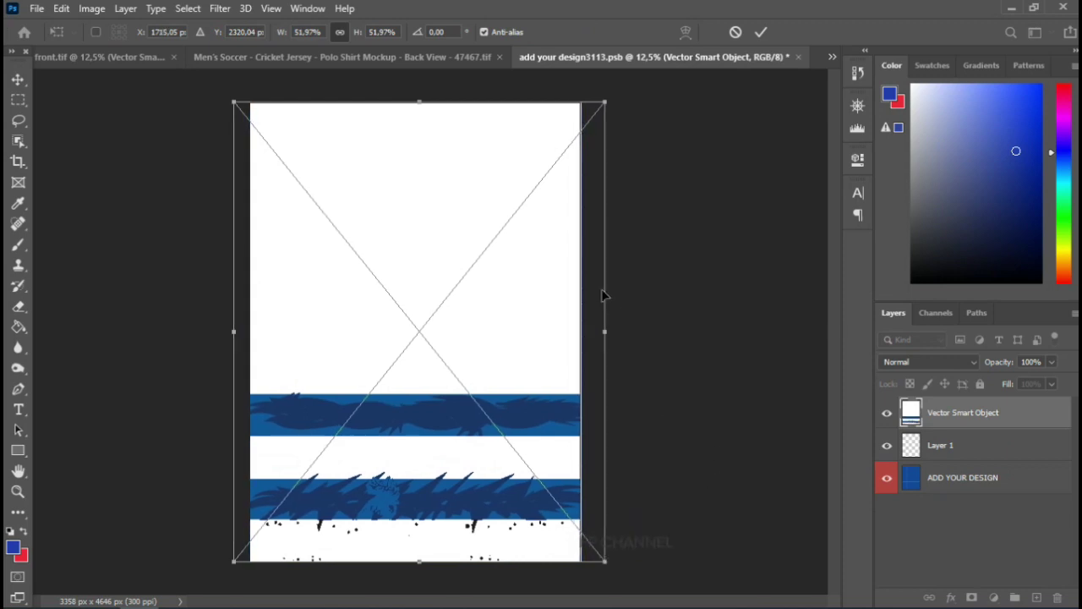
drag(606, 332, 607, 333)
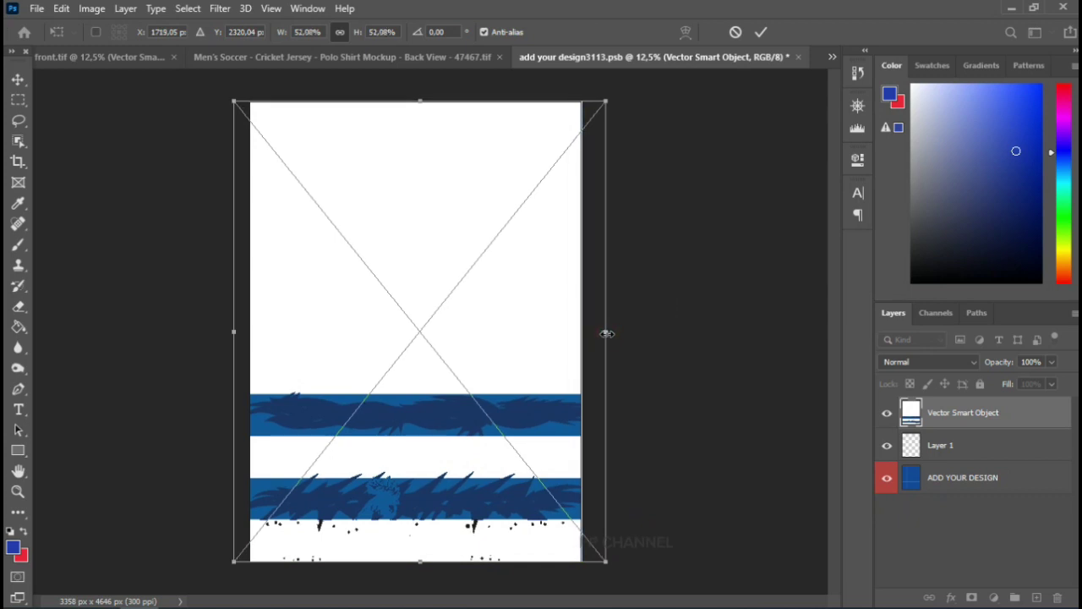
key(Return)
click(560, 336)
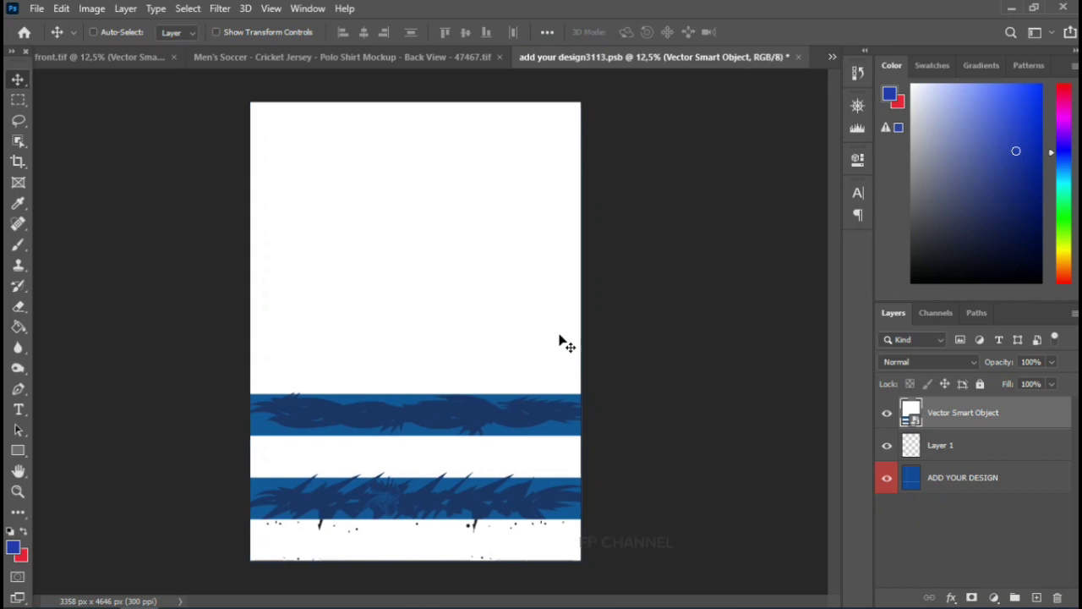
key(ctrl+s)
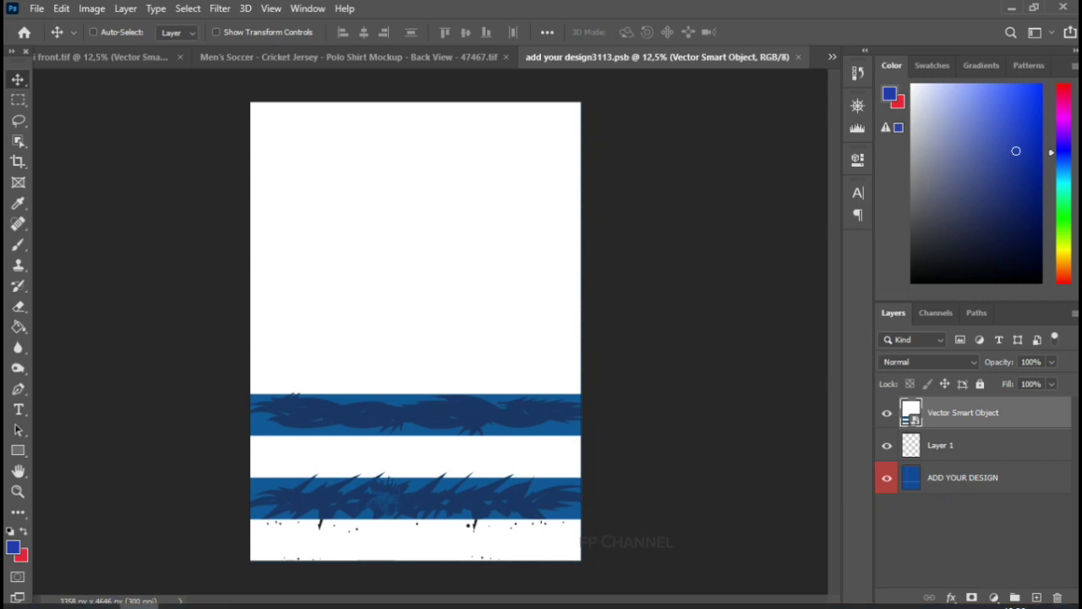
- In CLUB 2 DE MAYO.ai, hide the stripe group, show the number 7, and drag it out
click(214, 592)
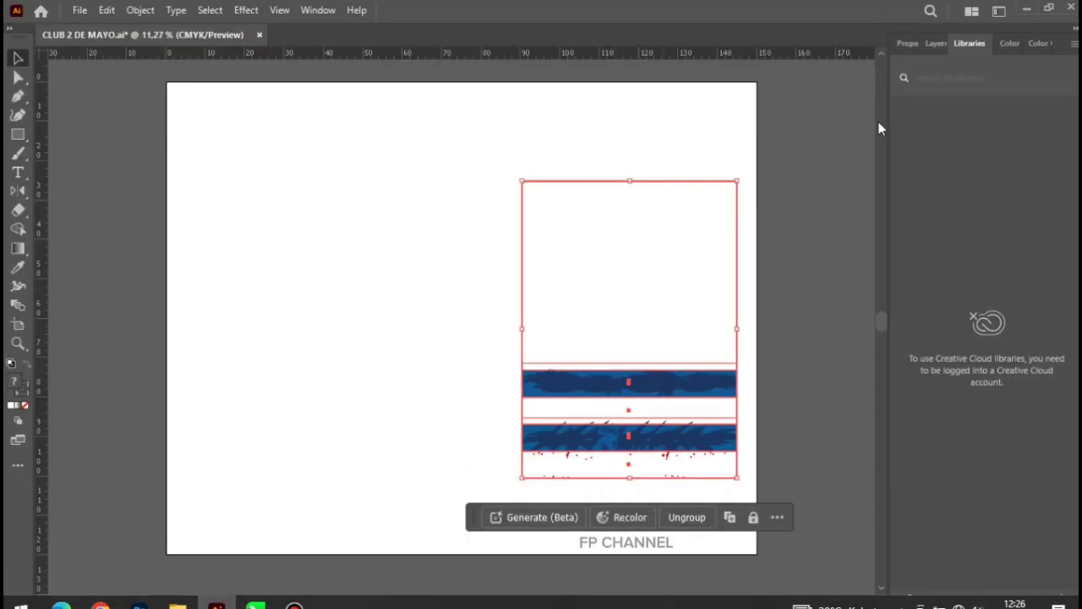
click(934, 43)
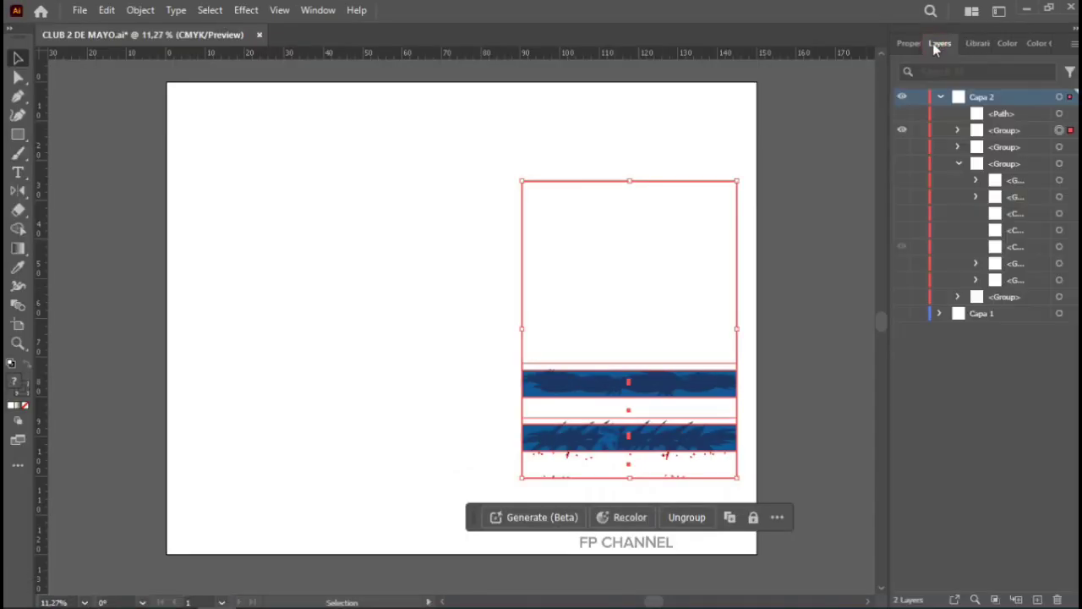
click(902, 131)
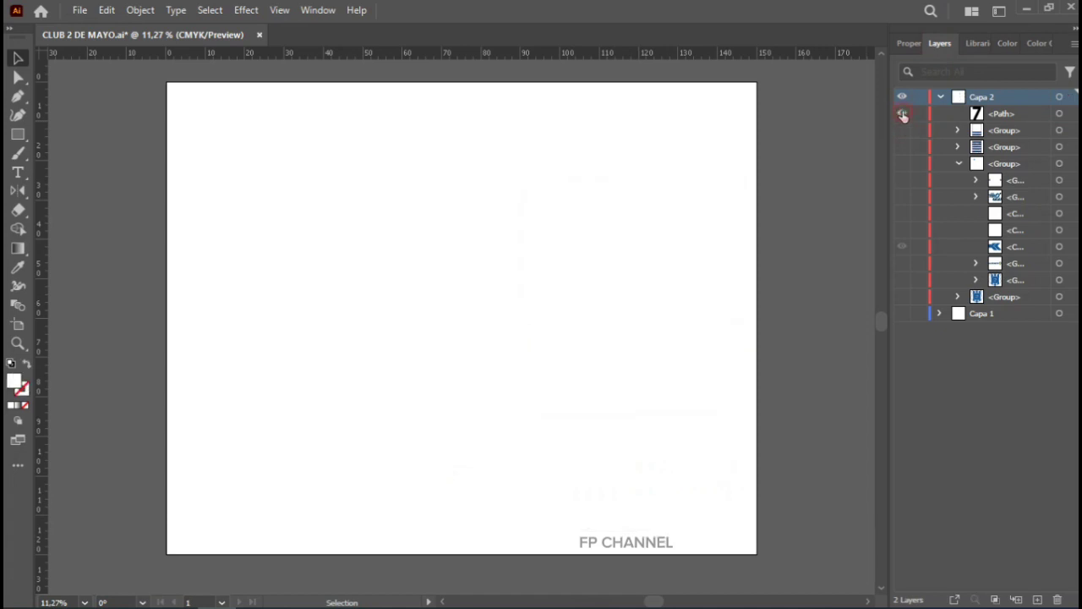
click(902, 113)
click(634, 267)
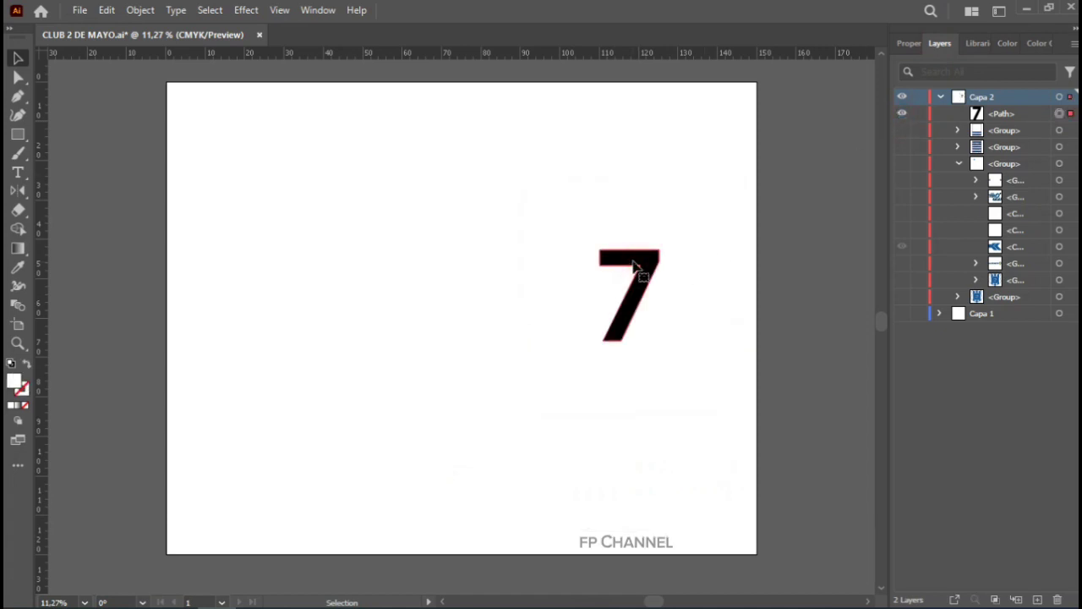
drag(634, 267, 199, 605)
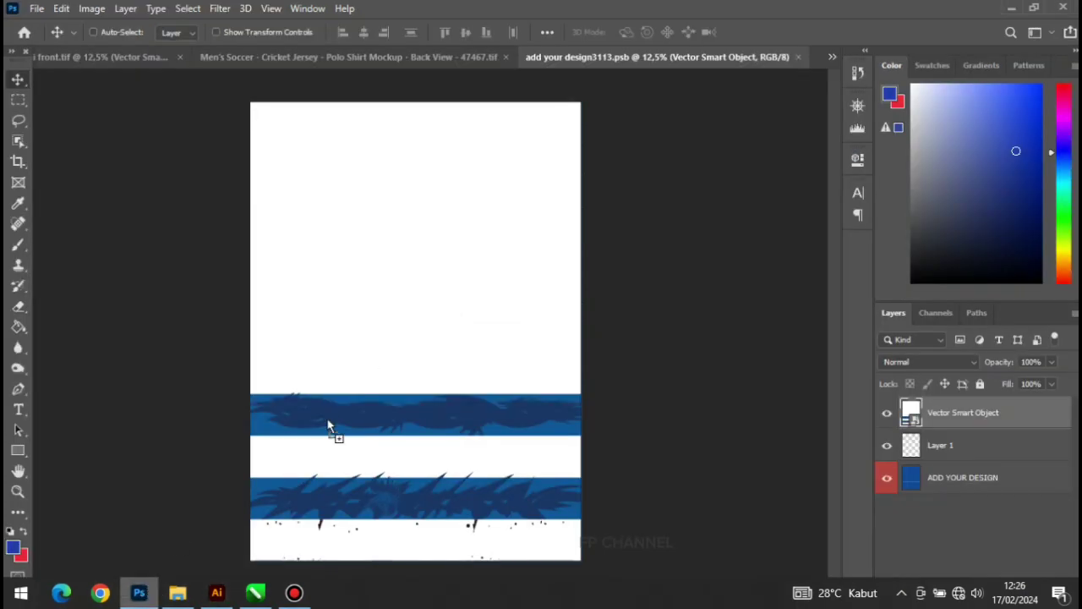
- Place the black 7 at about 67% above the stripes and save the back design
drag(200, 605, 421, 277)
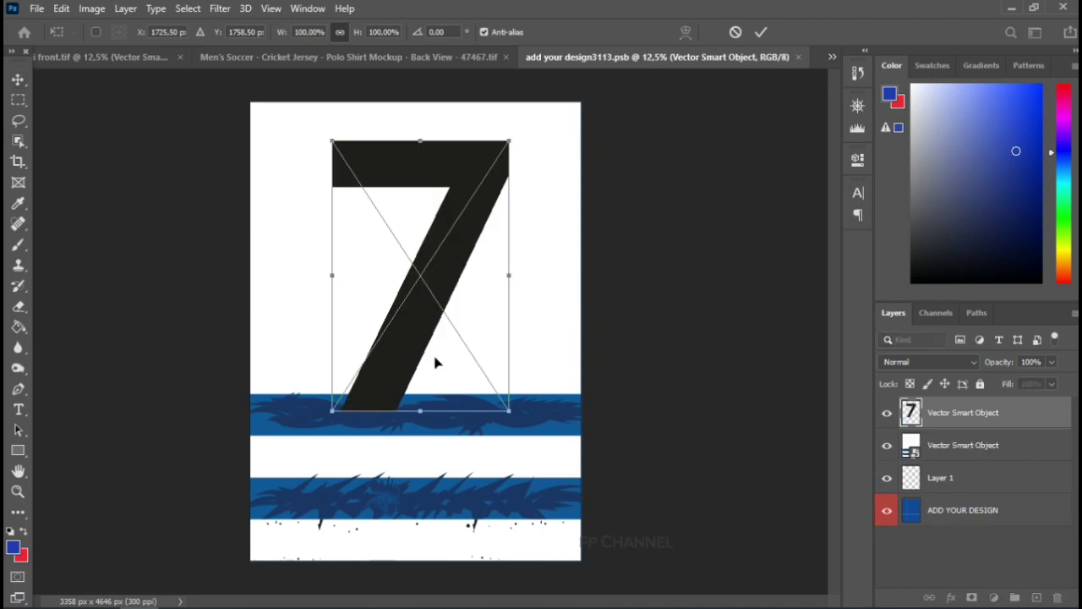
drag(508, 410, 463, 345)
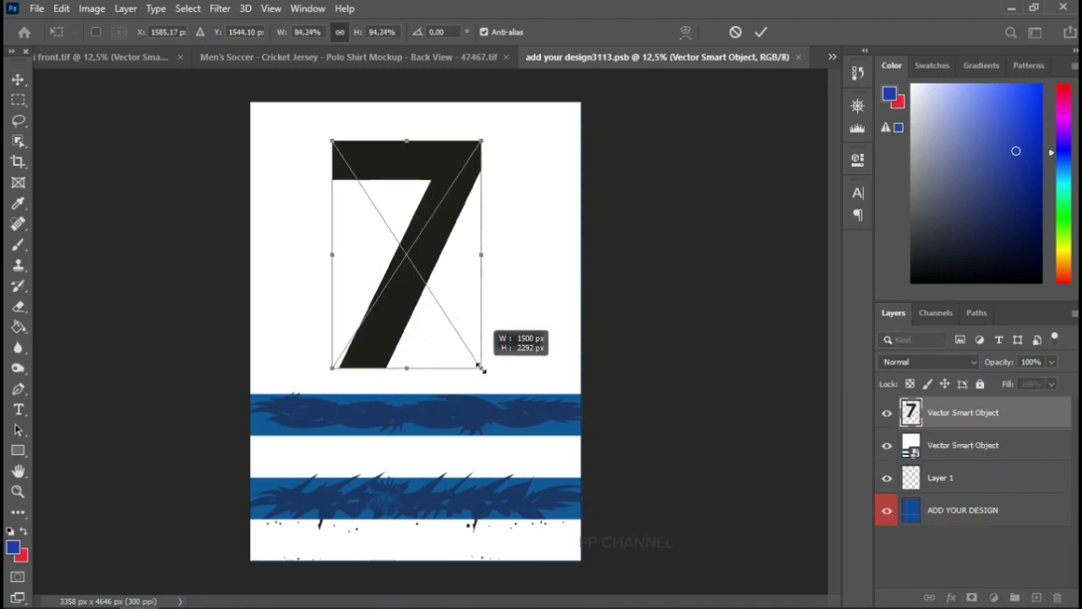
drag(414, 250, 446, 271)
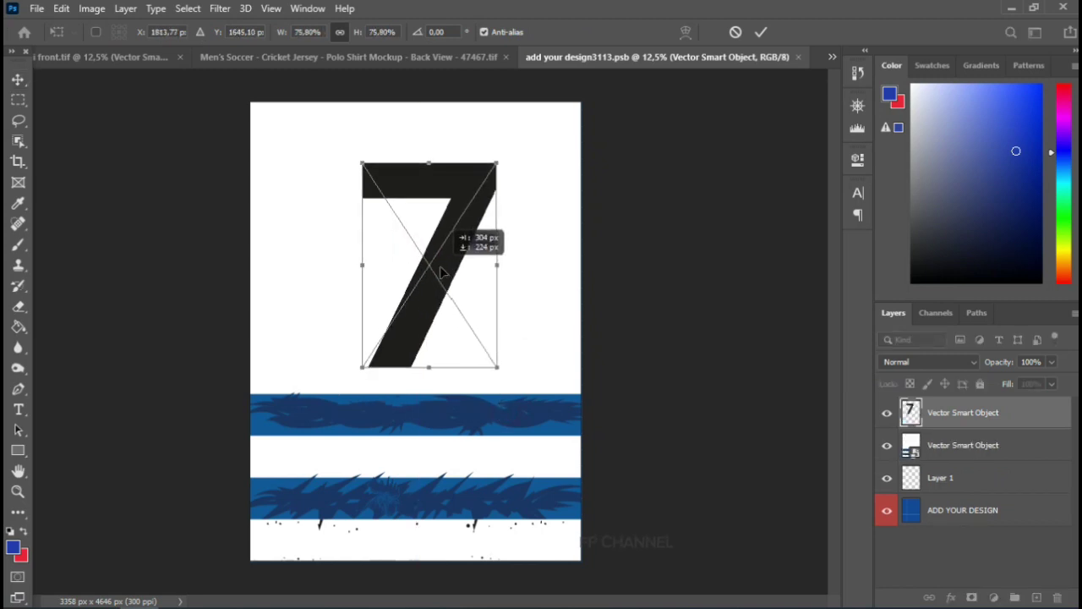
drag(446, 271, 449, 267)
drag(502, 361, 488, 337)
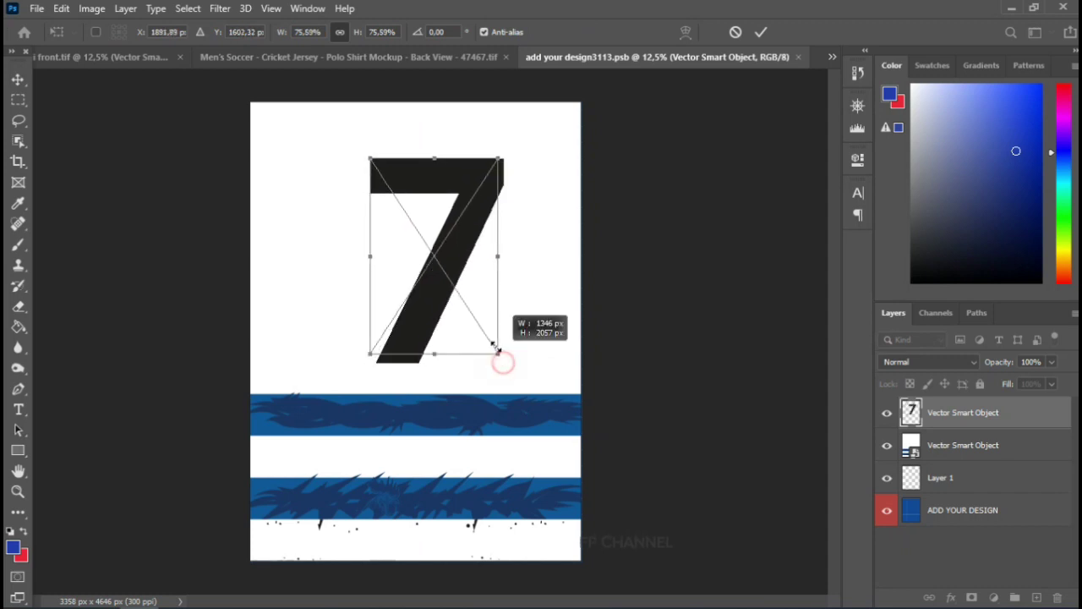
drag(452, 269, 451, 258)
key(Return)
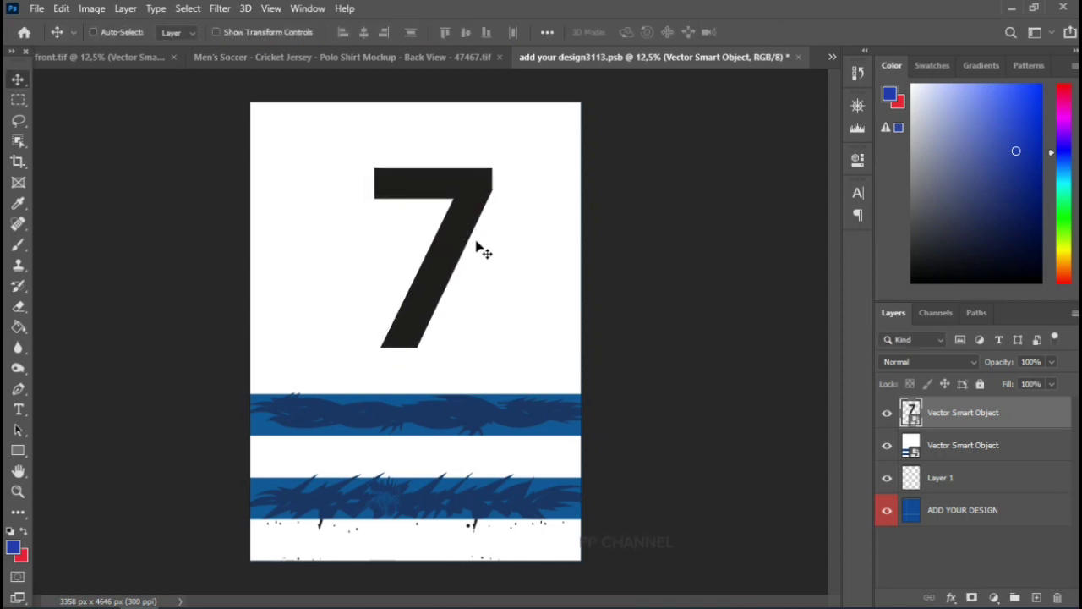
key(ctrl+s)
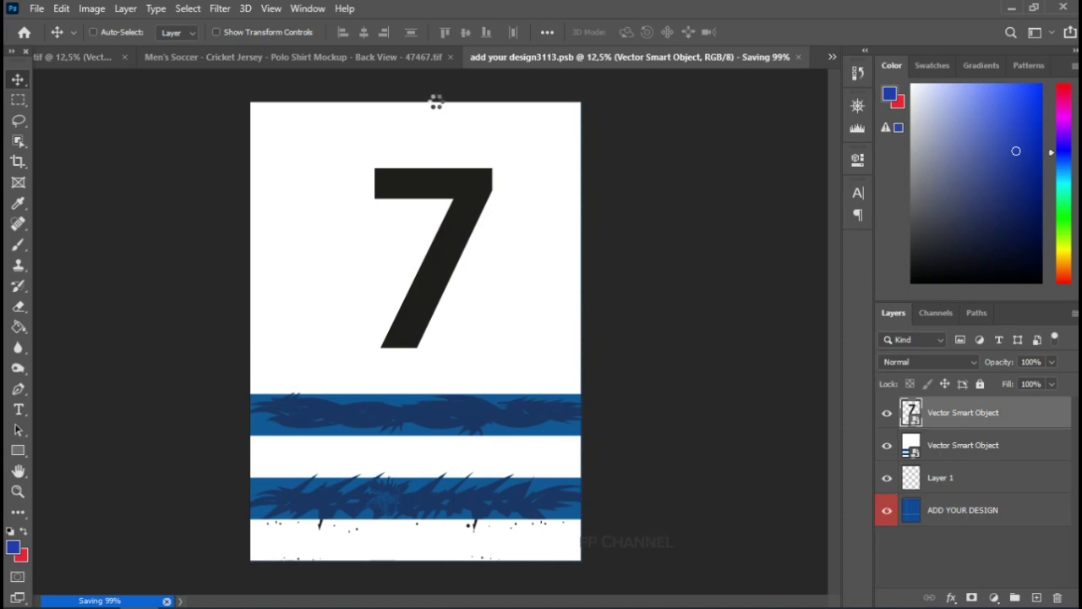
click(403, 55)
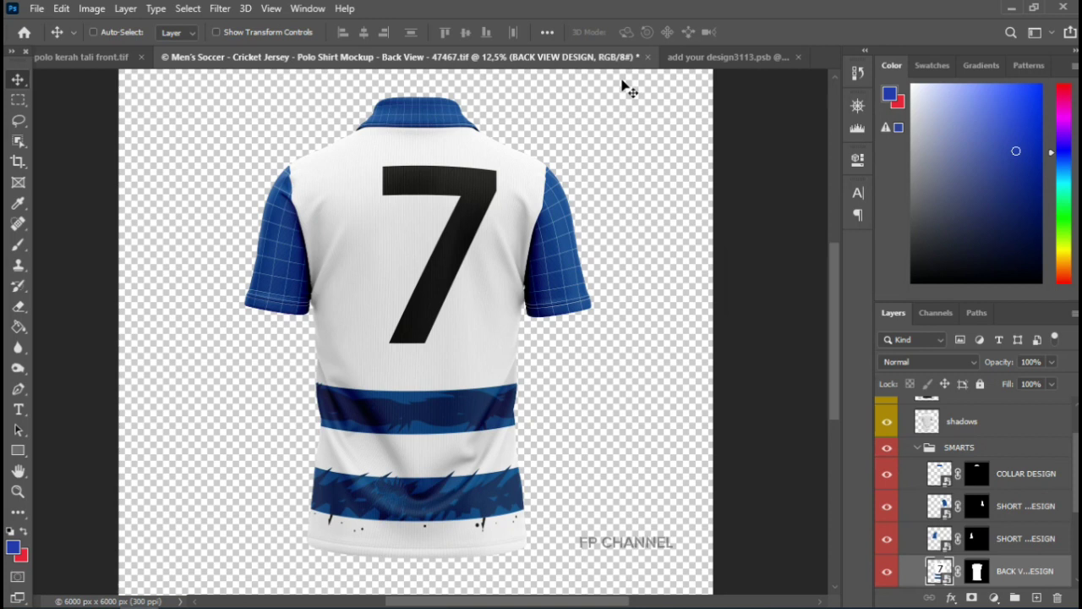
- Scale the number 7 to about 50%, move it slightly lower, and save the design
click(710, 56)
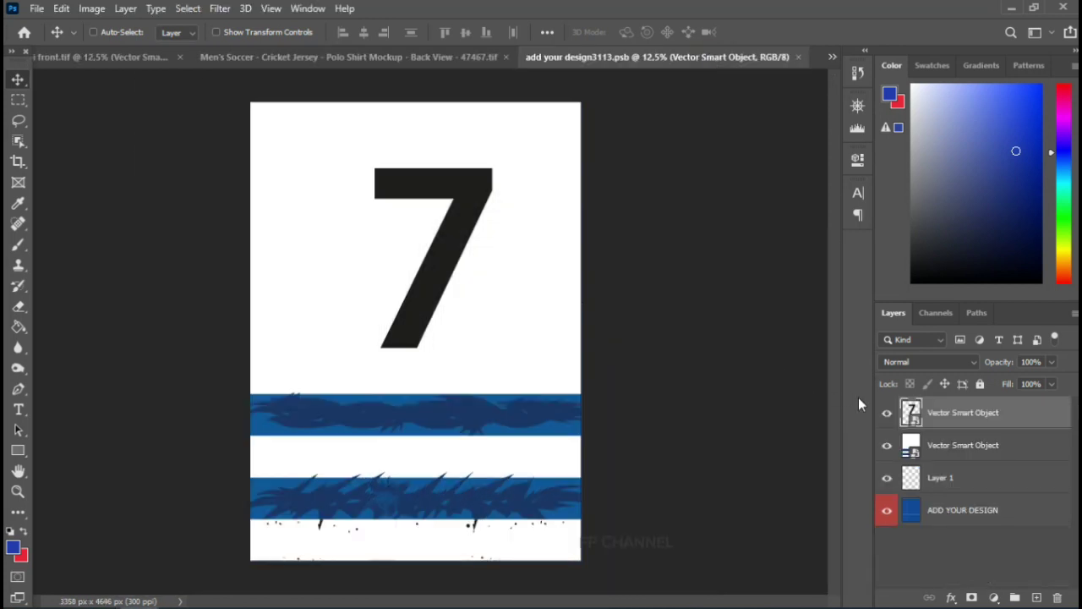
key(ctrl+t)
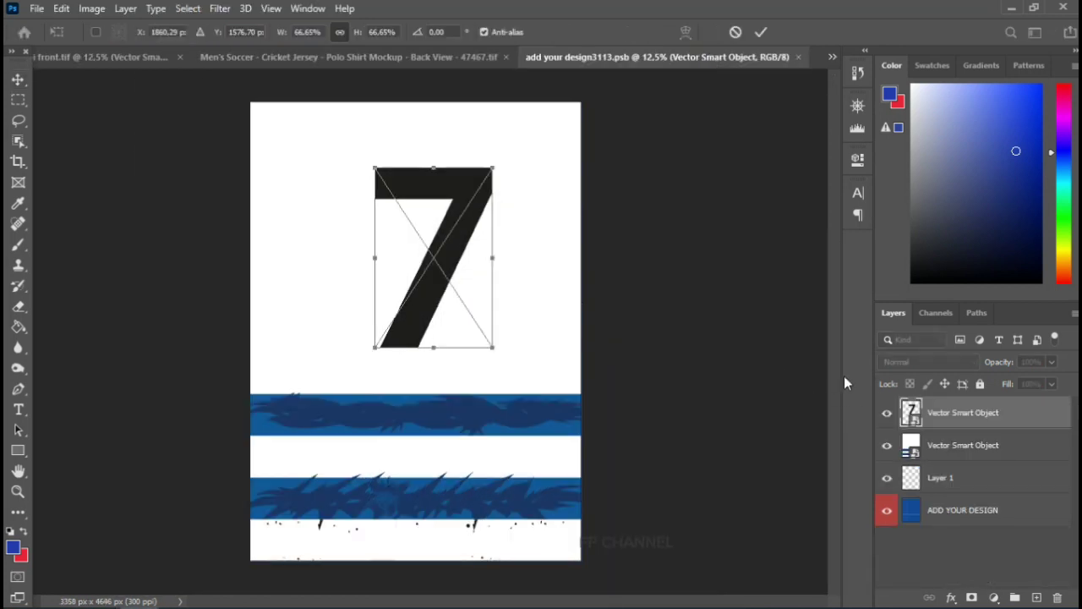
drag(490, 347, 463, 302)
drag(420, 232, 427, 260)
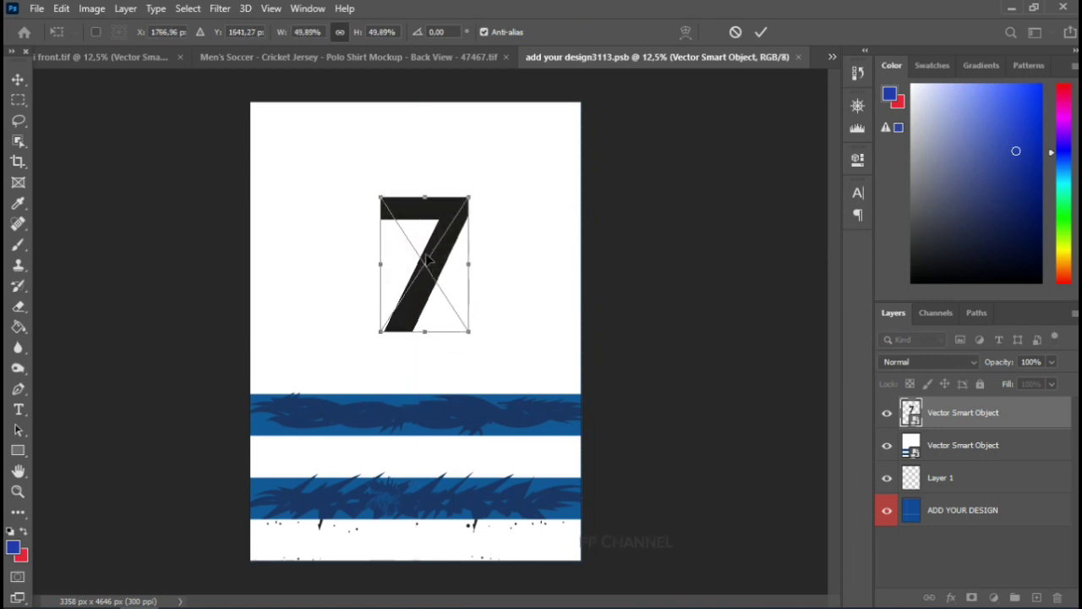
key(Return)
key(ctrl+s)
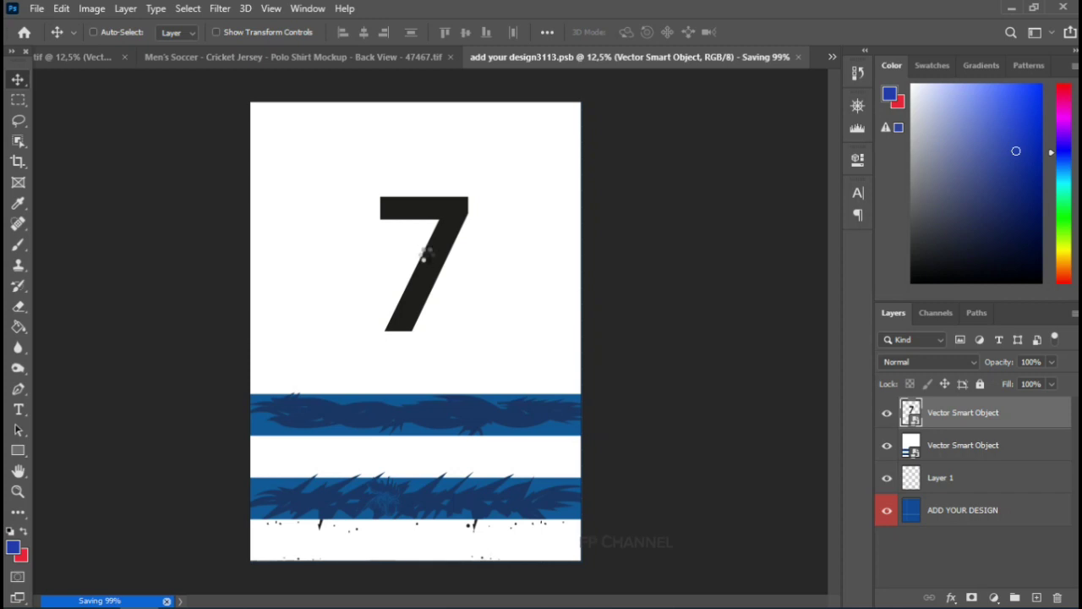
click(375, 64)
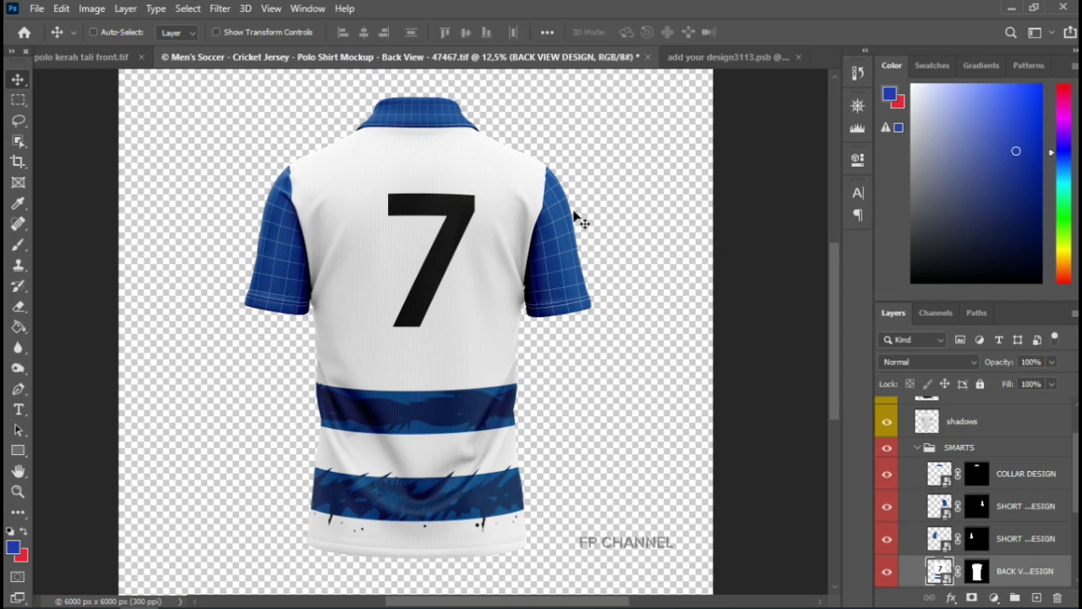
- Give the COLLAR DESIGN layer a #3475a6 blue Color Overlay
click(1012, 480)
click(953, 598)
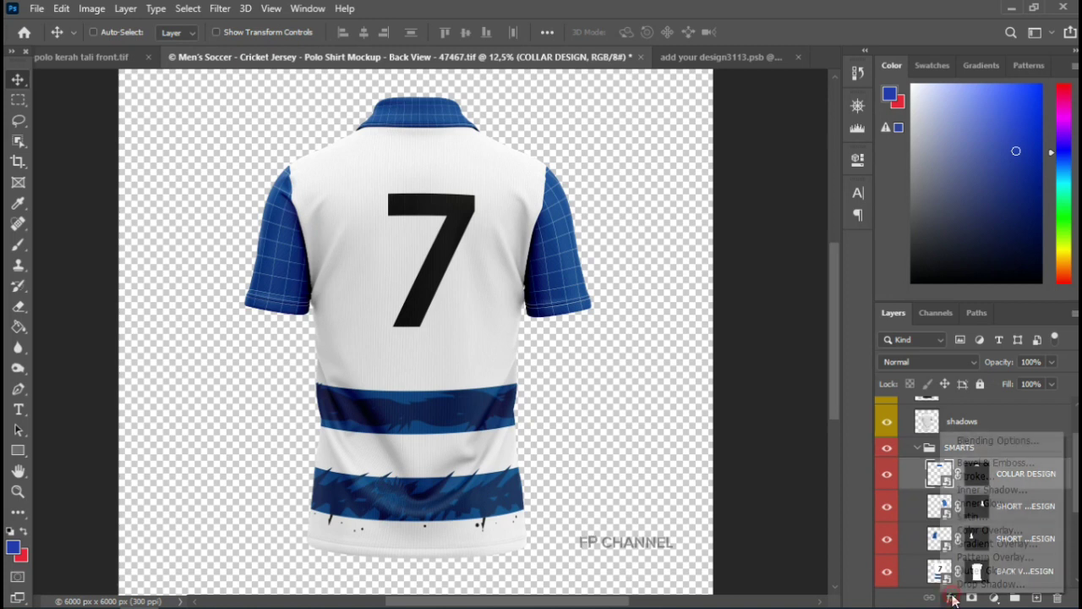
click(964, 530)
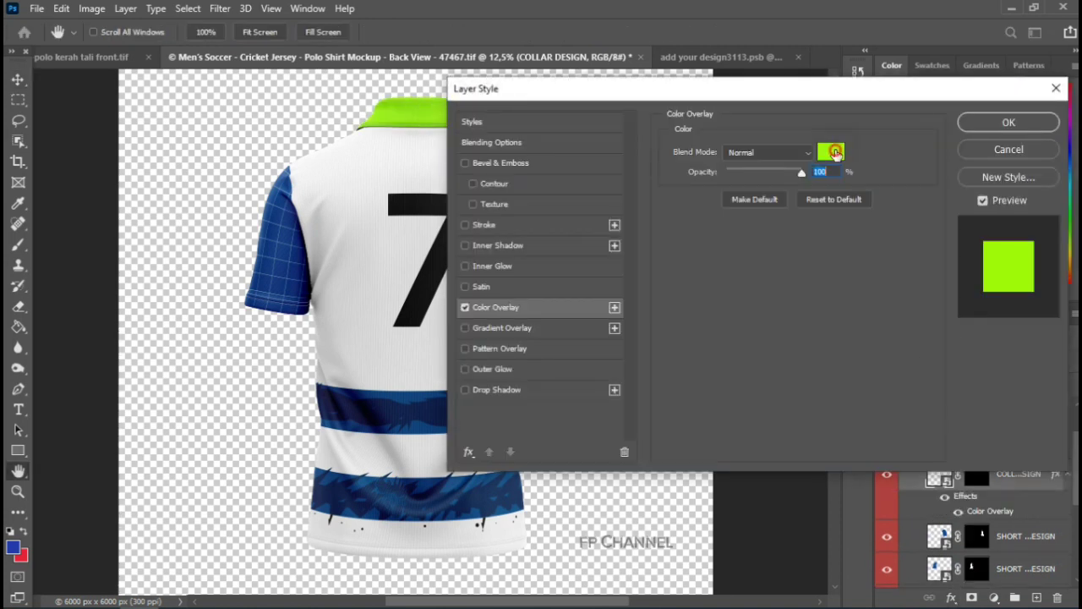
click(832, 152)
text(3475a6)
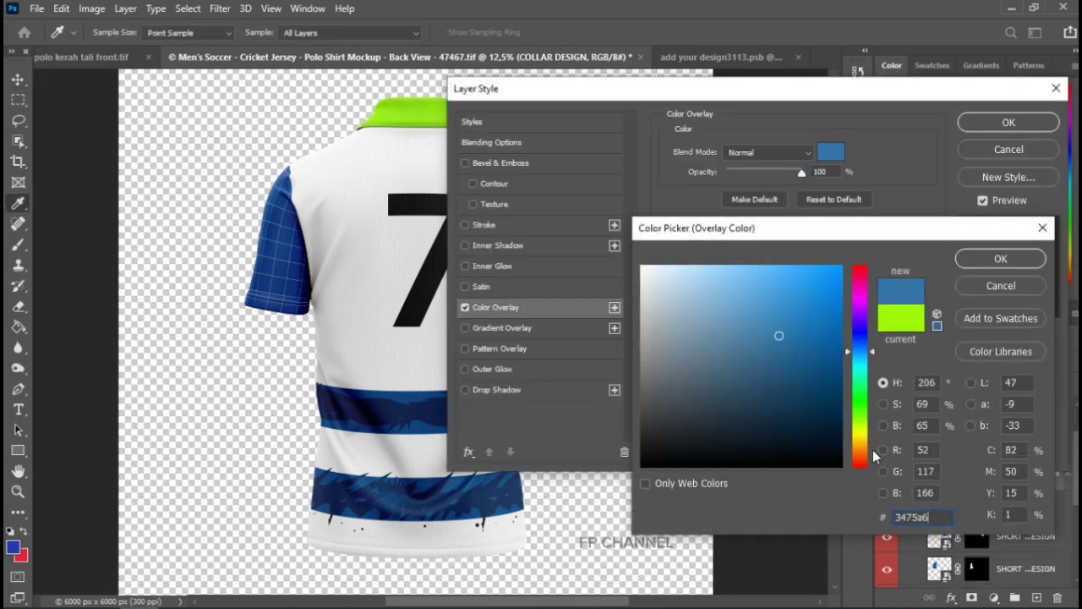
key(Return)
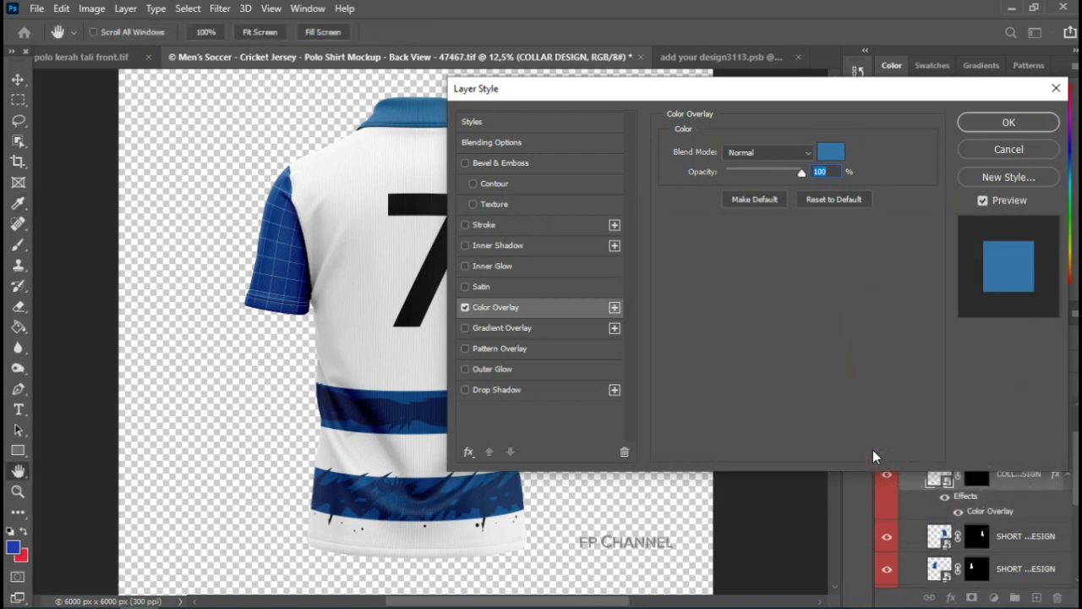
click(981, 127)
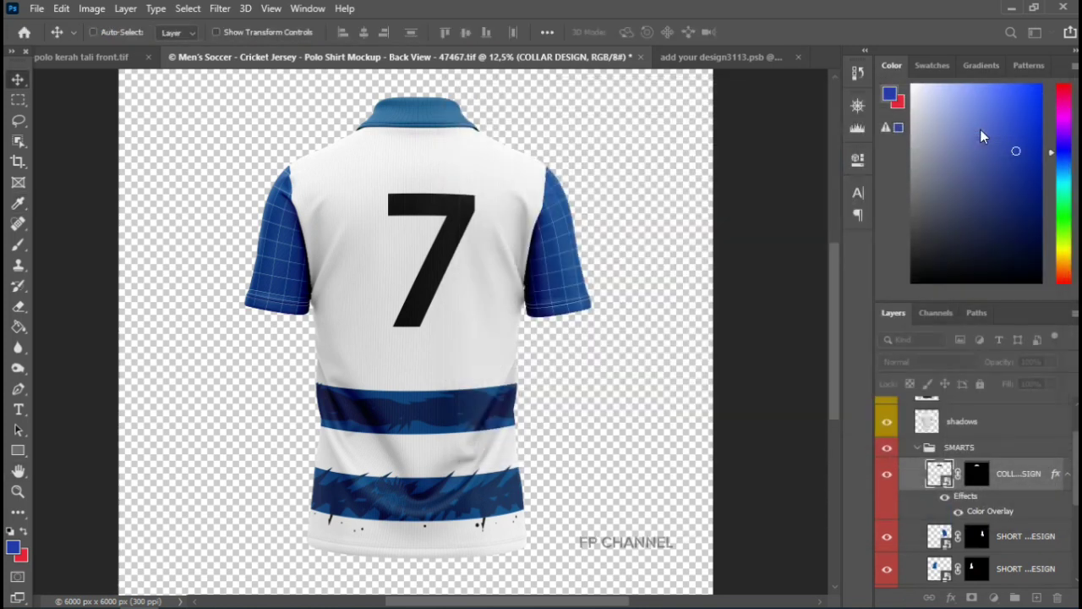
- Add the same blue Color Overlay to both SHORT SLEEVE DESIGN layers
click(1013, 543)
click(951, 597)
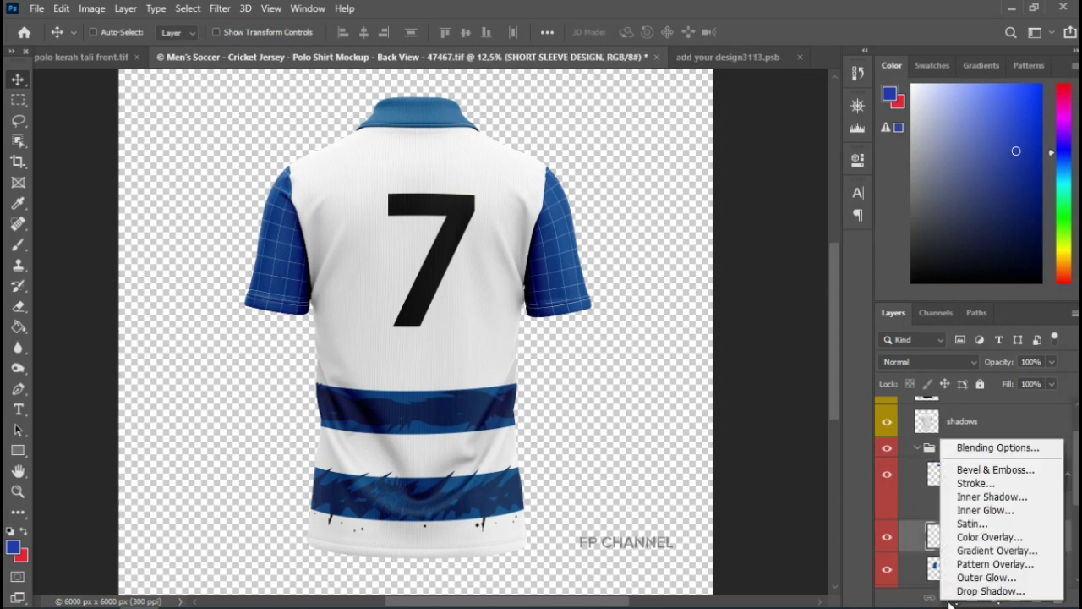
click(961, 538)
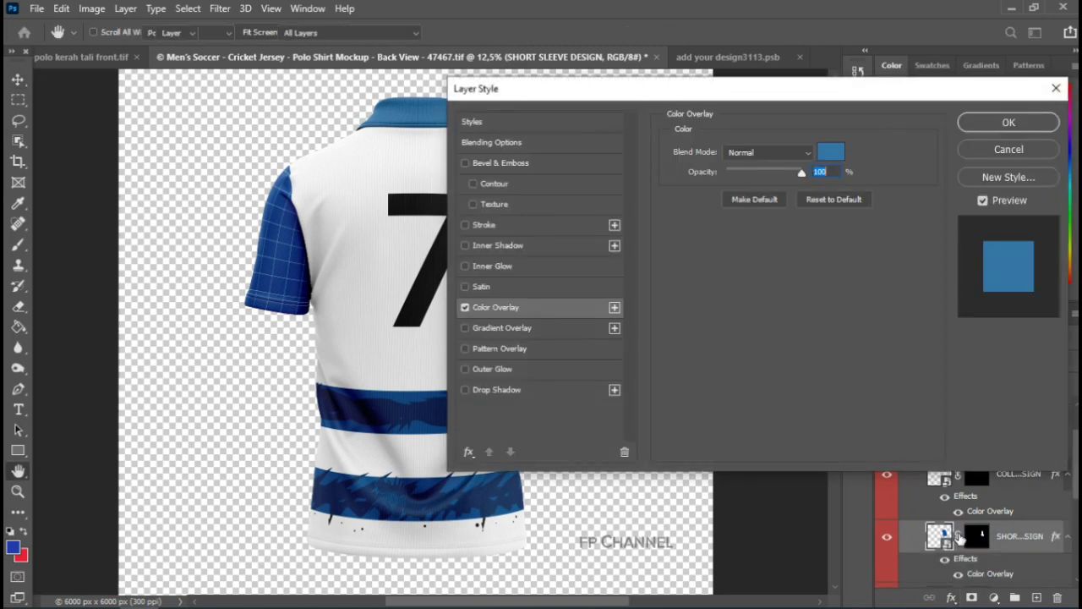
key(Return)
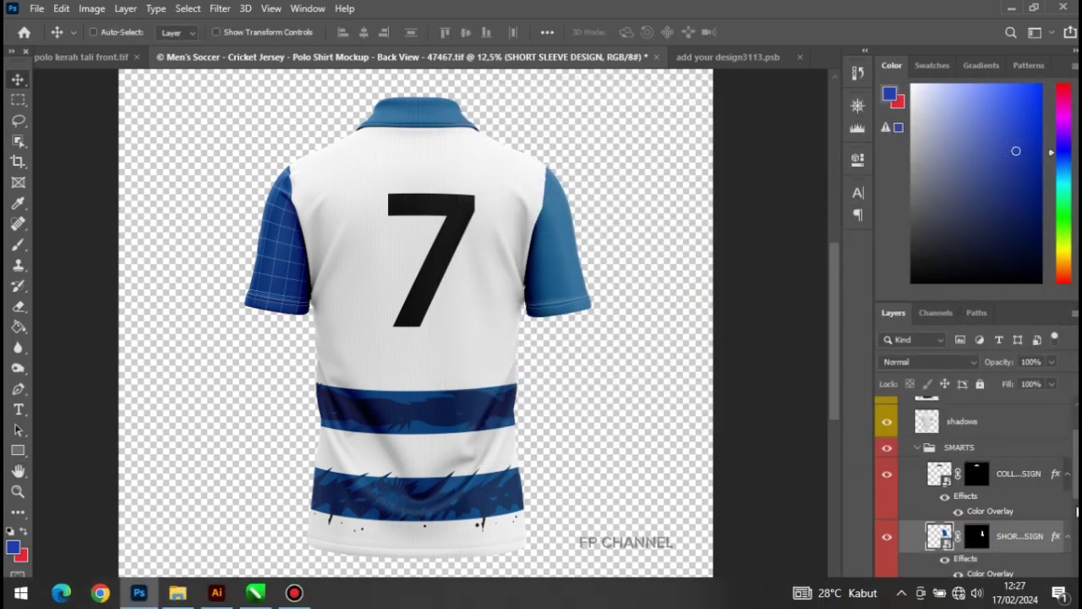
scroll(1076, 526, down, 3)
scroll(1076, 526, down, 1)
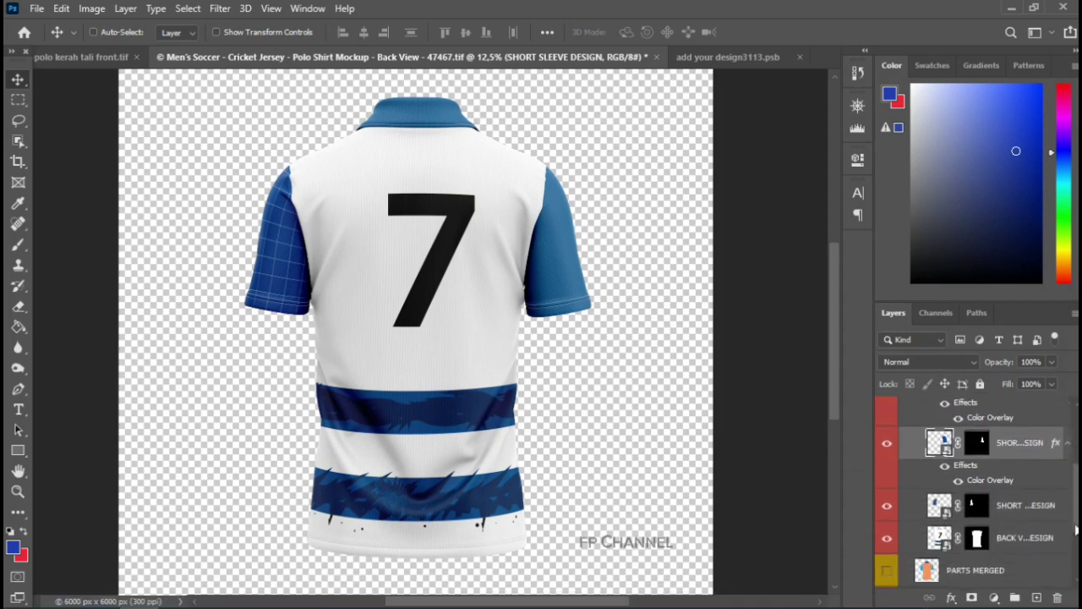
click(1042, 506)
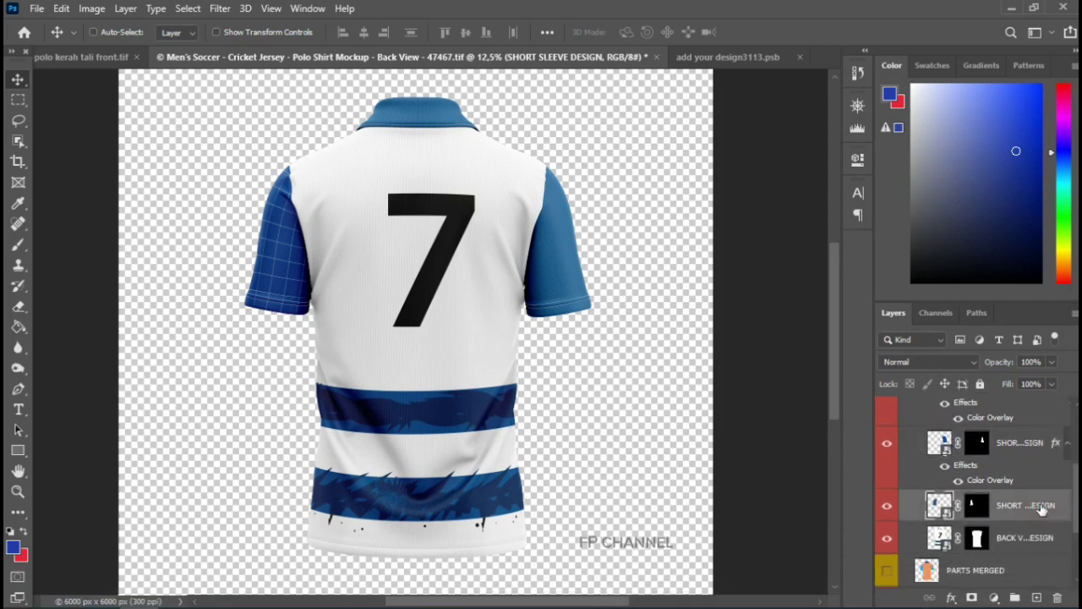
click(951, 598)
click(956, 538)
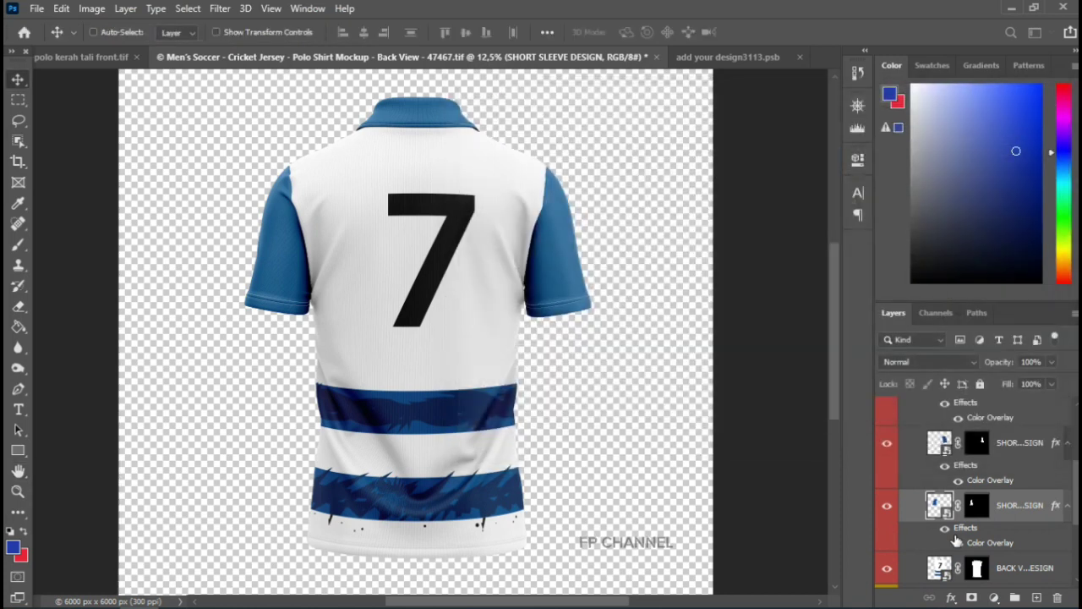
click(737, 55)
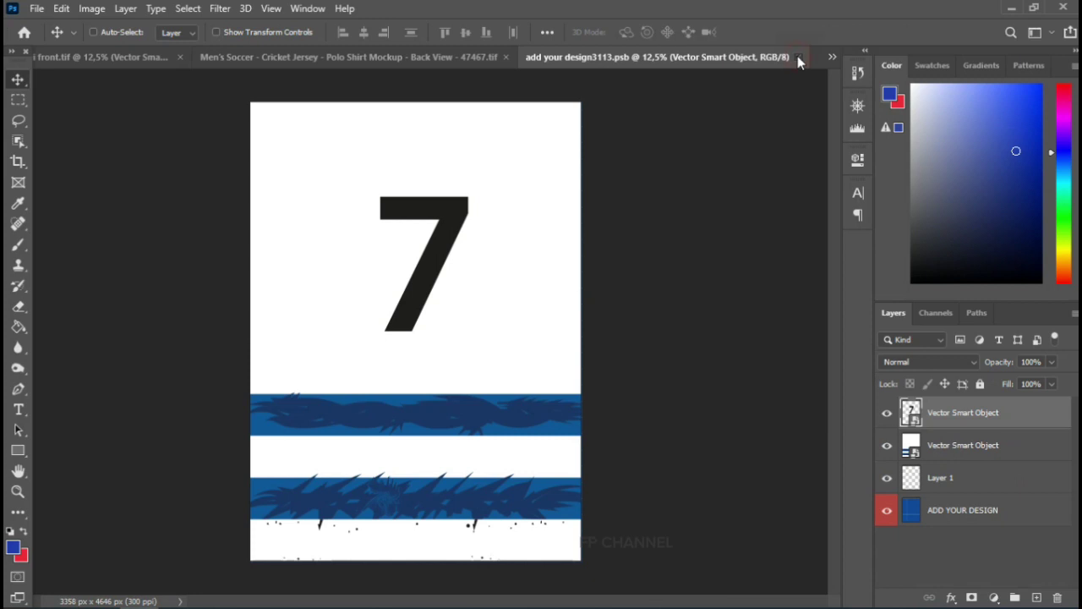
- Close add your design3113.psb and compare front and back polo mockups, ending on the front
click(797, 57)
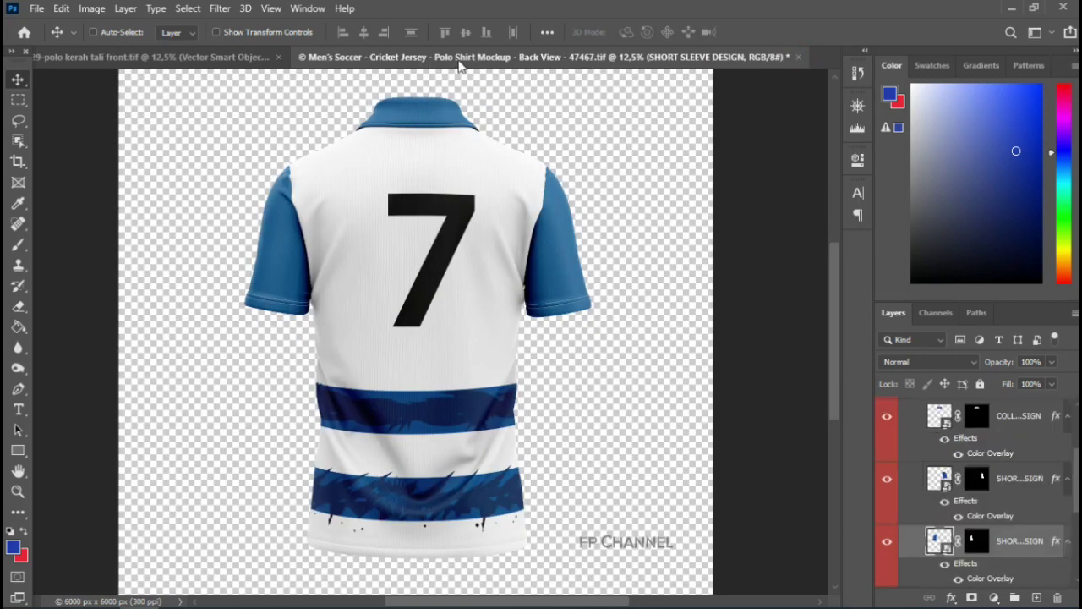
click(230, 57)
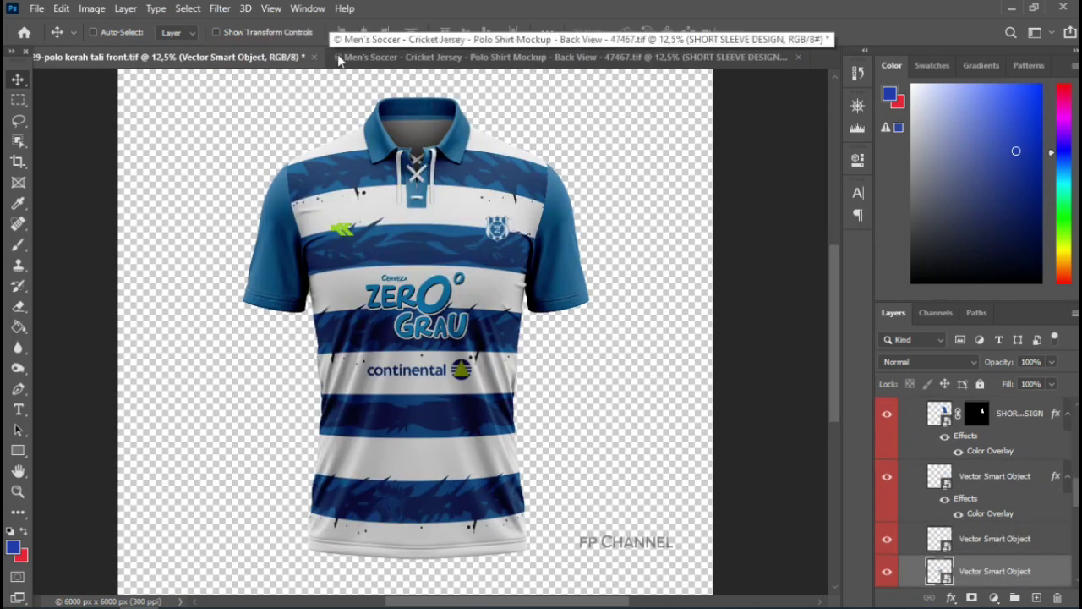
click(361, 59)
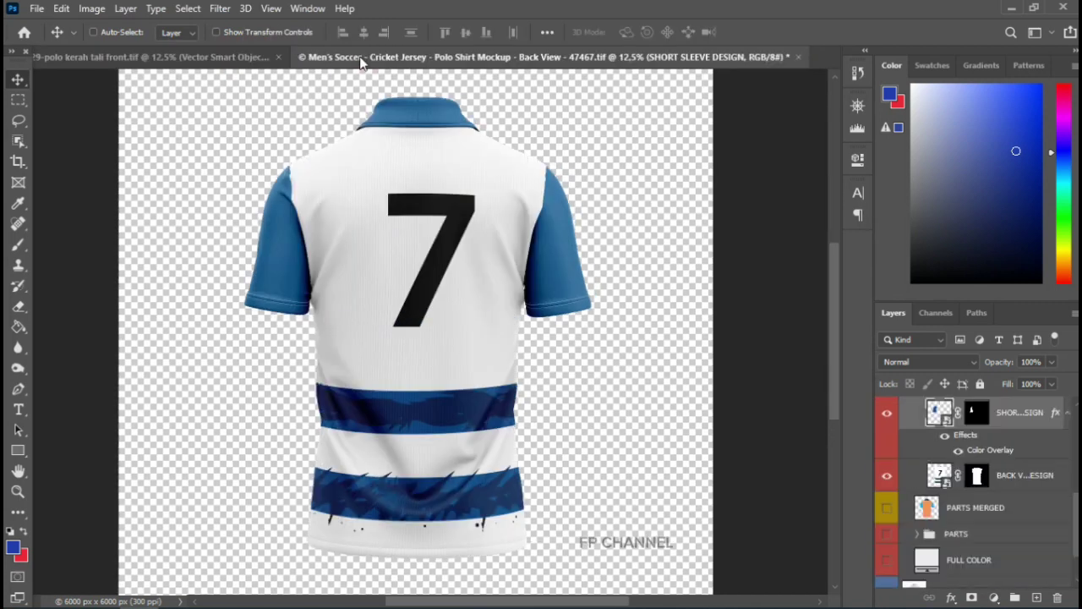
click(260, 57)
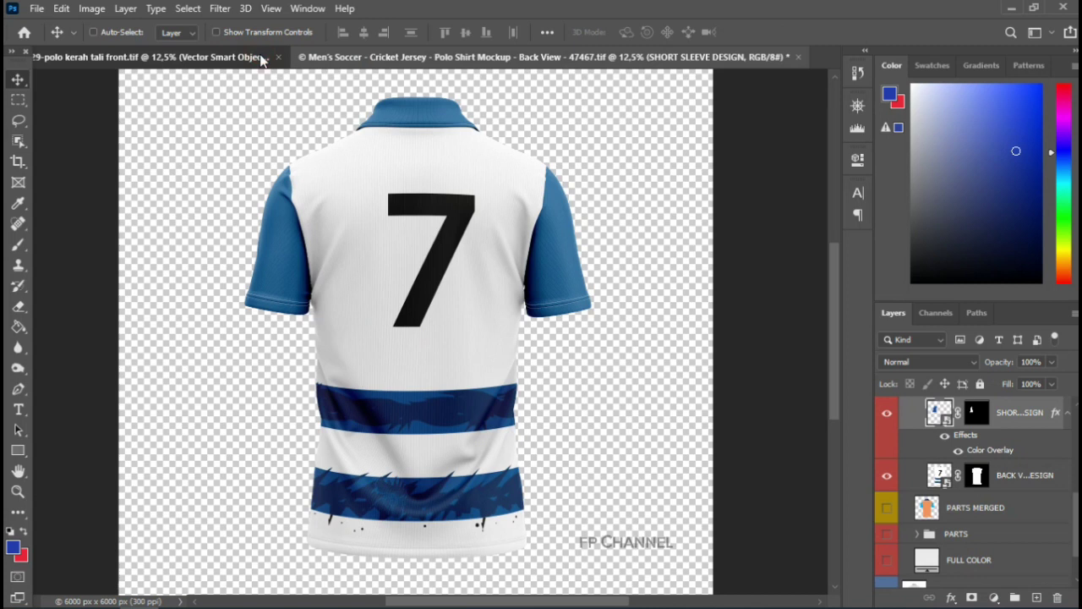
click(388, 57)
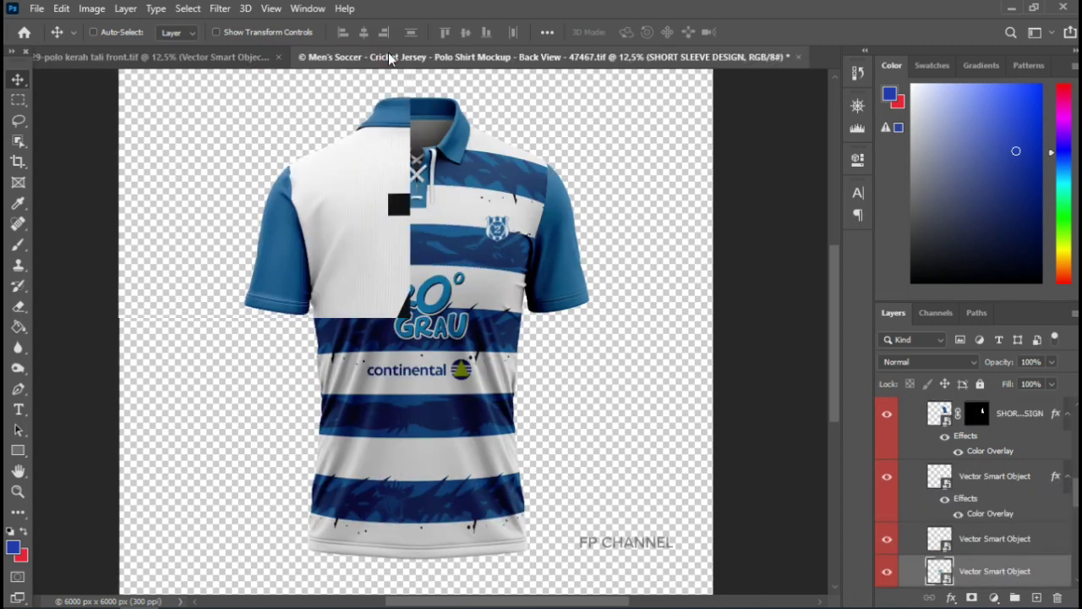
click(187, 61)
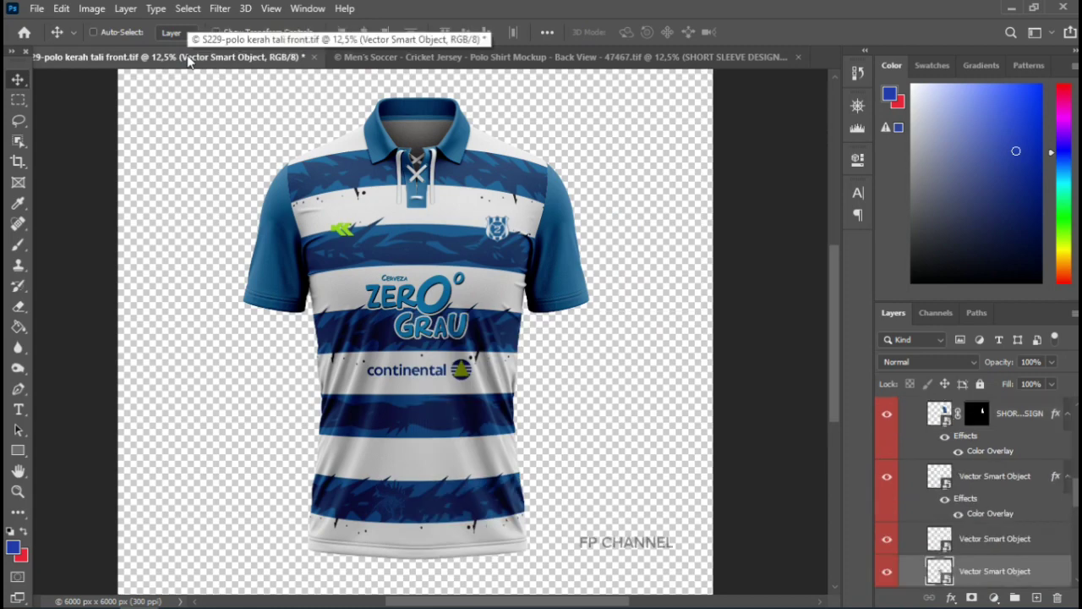